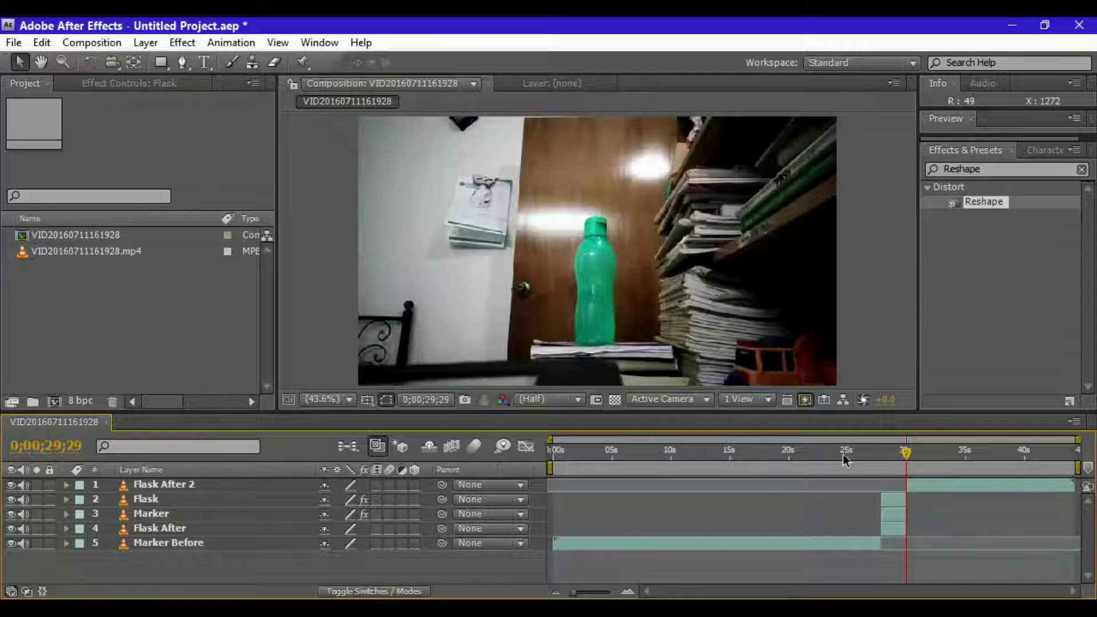
# - Play from the first frame and scrub to about 26 seconds, near the marker-to-flask swap
pyautogui.click(574, 452)
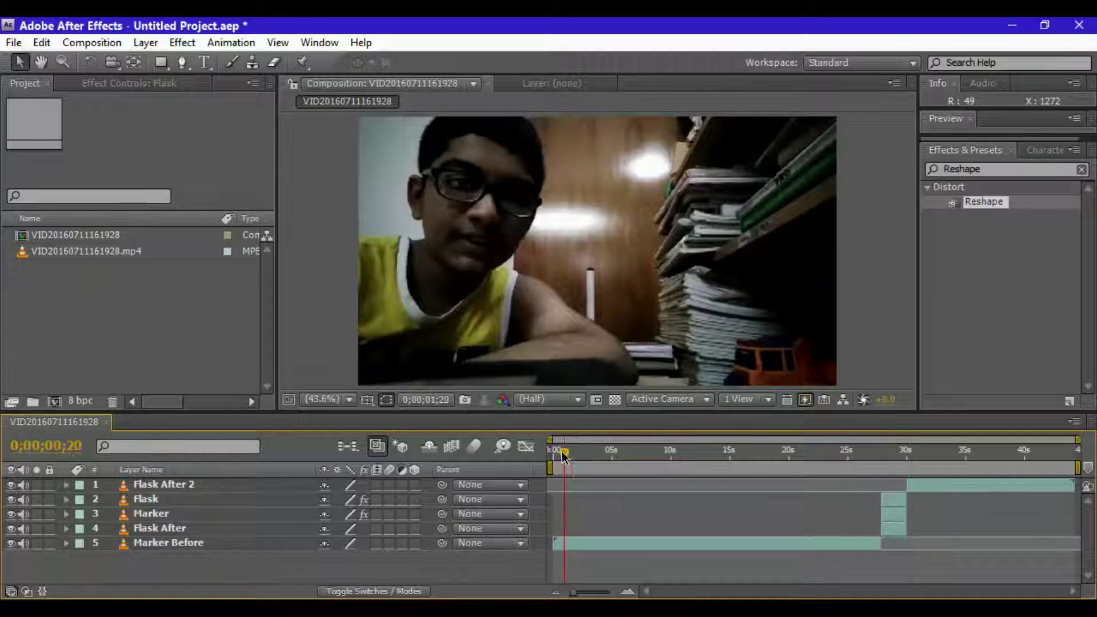
pyautogui.moveTo(574, 453); pyautogui.dragTo(554, 452)
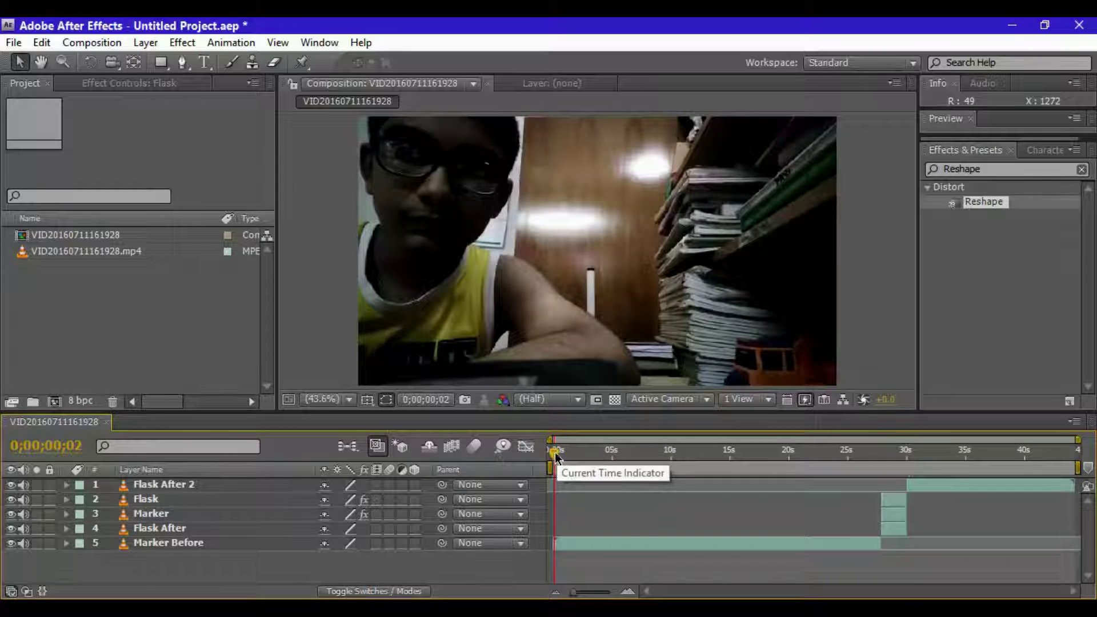
pyautogui.moveTo(554, 456); pyautogui.dragTo(865, 454)
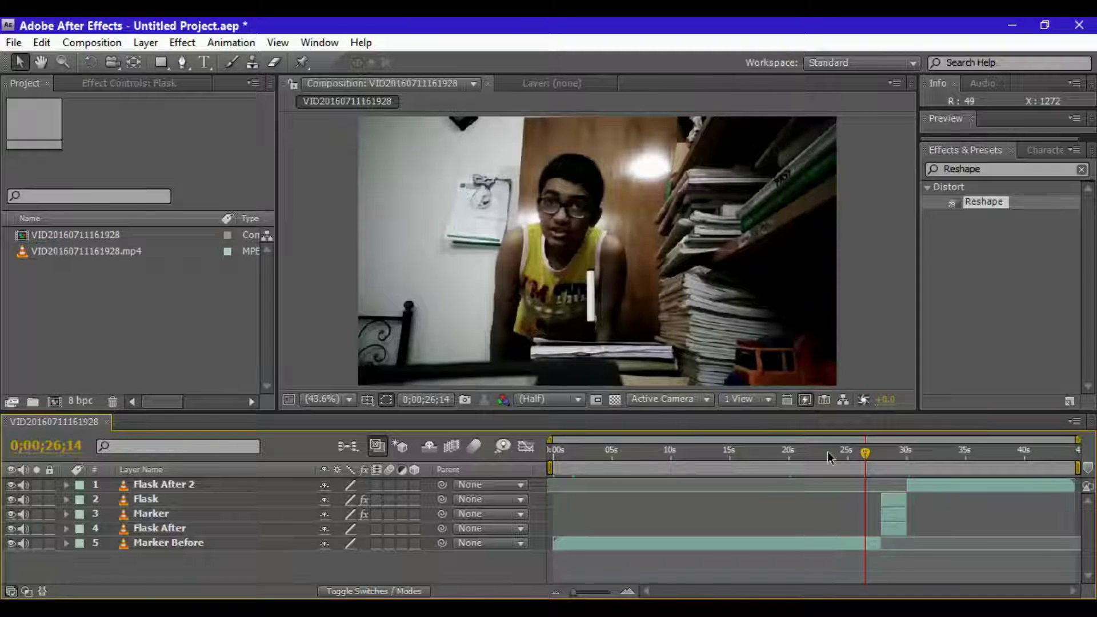
pyautogui.moveTo(866, 455)
pyautogui.mouseDown()
pyautogui.moveTo(921, 452)
pyautogui.moveTo(880, 461)
pyautogui.mouseUp()
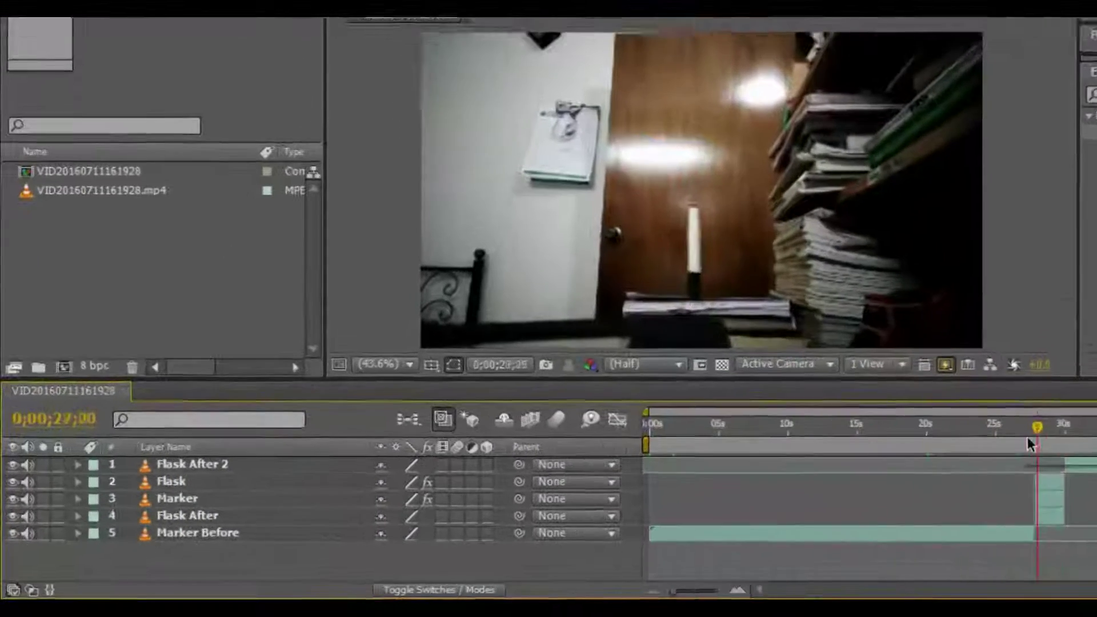
pyautogui.moveTo(1031, 444); pyautogui.dragTo(1018, 445)
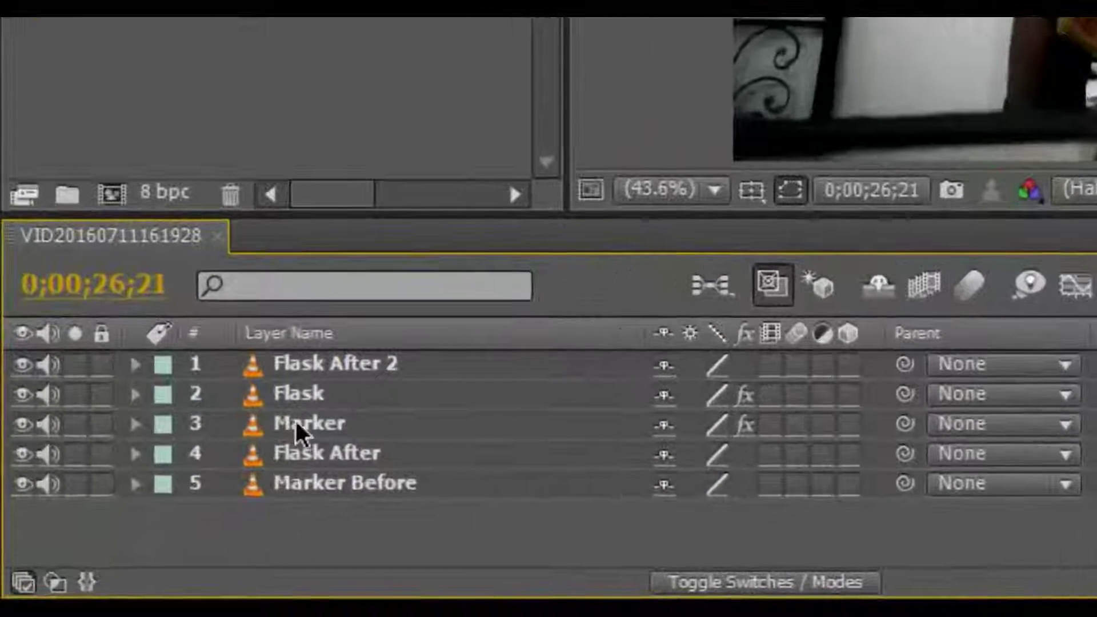
# - Select the Flask and Marker layers and show their Time Remap, Reshape and Opacity keyframes
pyautogui.click(292, 391)
pyautogui.press('Return')
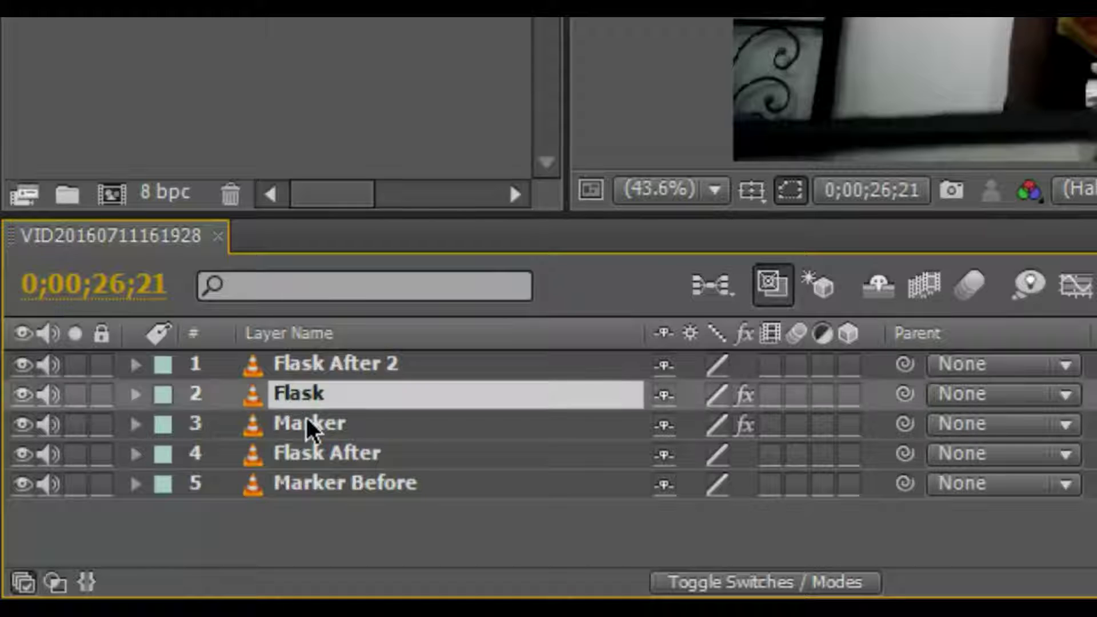
pyautogui.keyDown('ctrl'); pyautogui.click(350, 423); pyautogui.keyUp('ctrl')
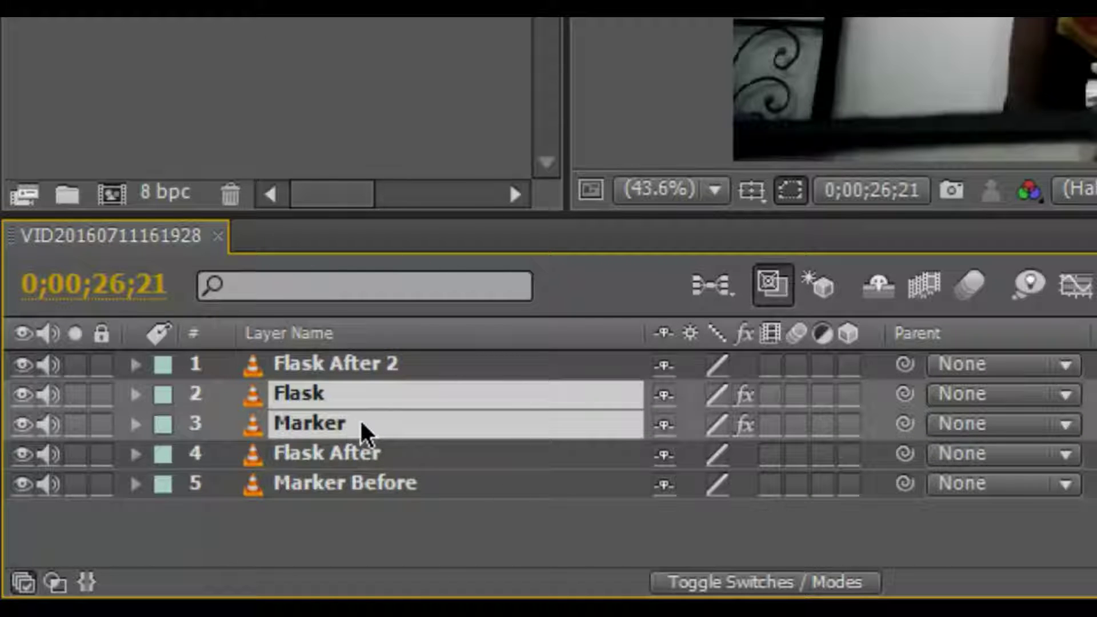
pyautogui.press('u')
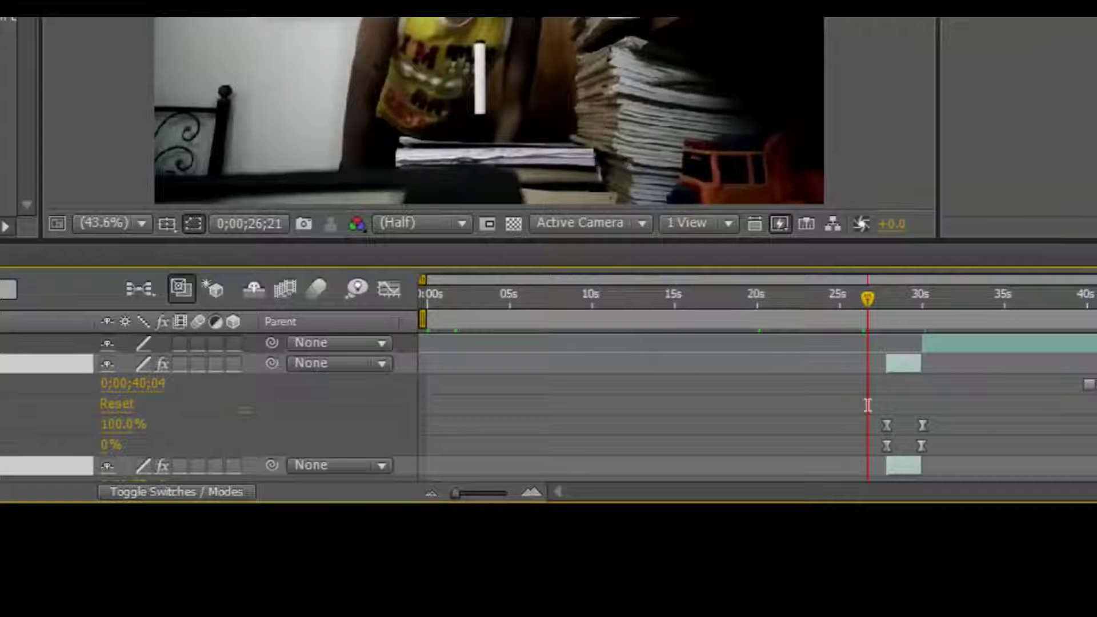
pyautogui.scroll(-3, 867, 405)
pyautogui.scroll(3, 867, 405)
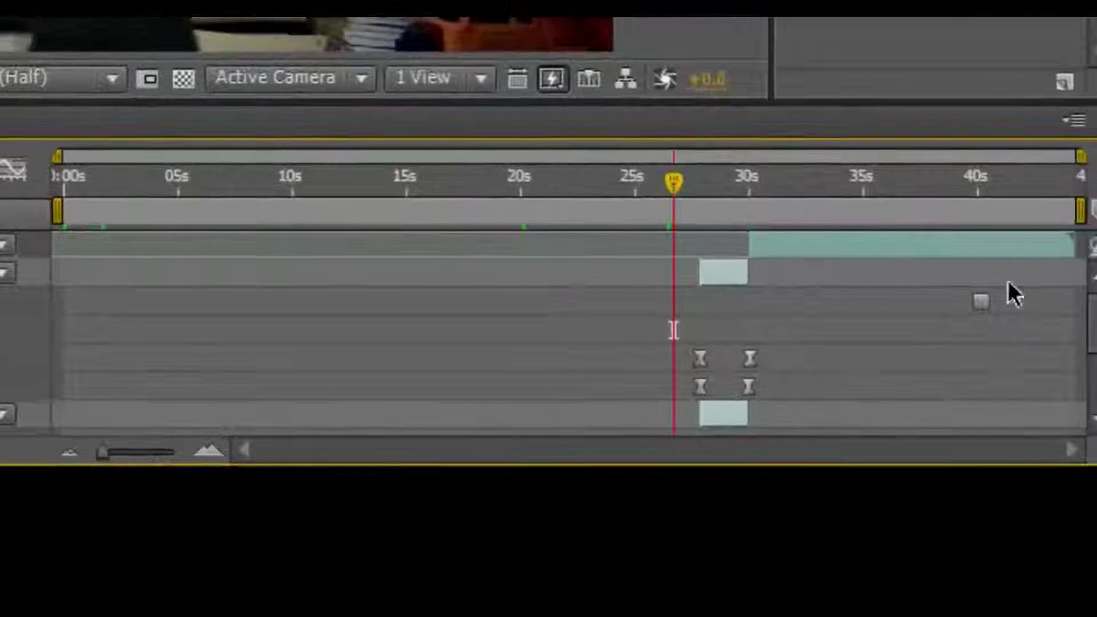
pyautogui.scroll(-2, 833, 398)
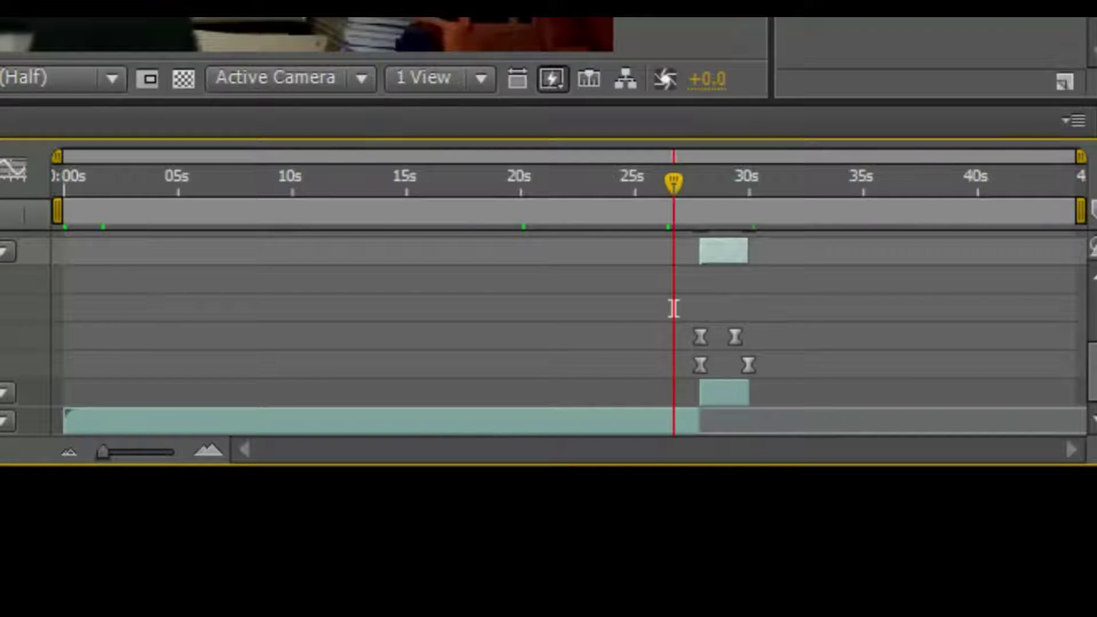
pyautogui.scroll(2, 673, 308)
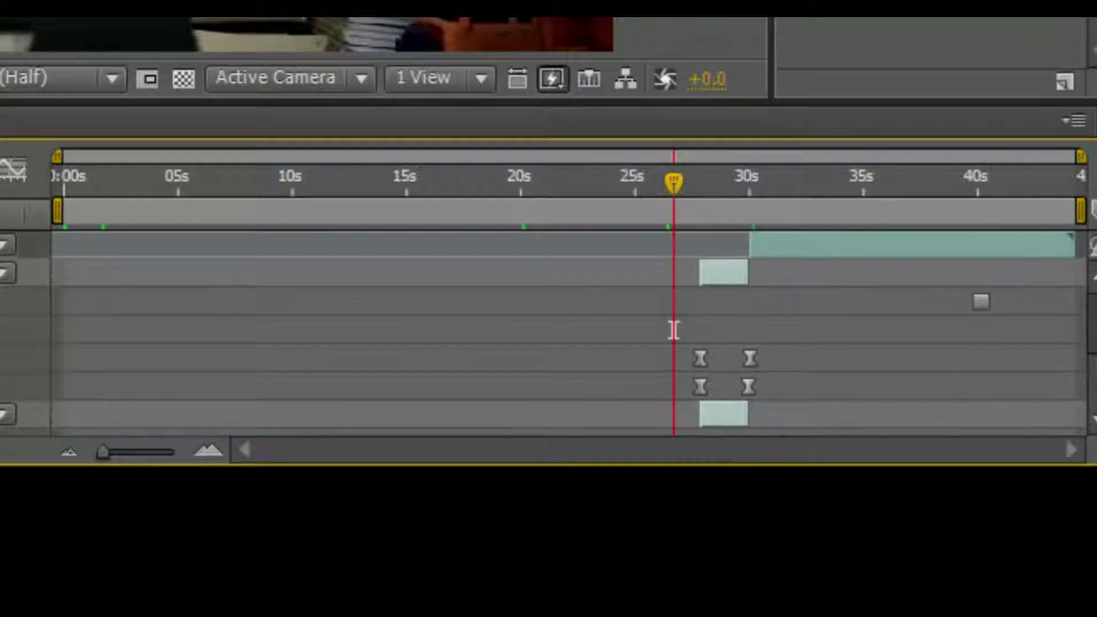
pyautogui.scroll(-2, 674, 308)
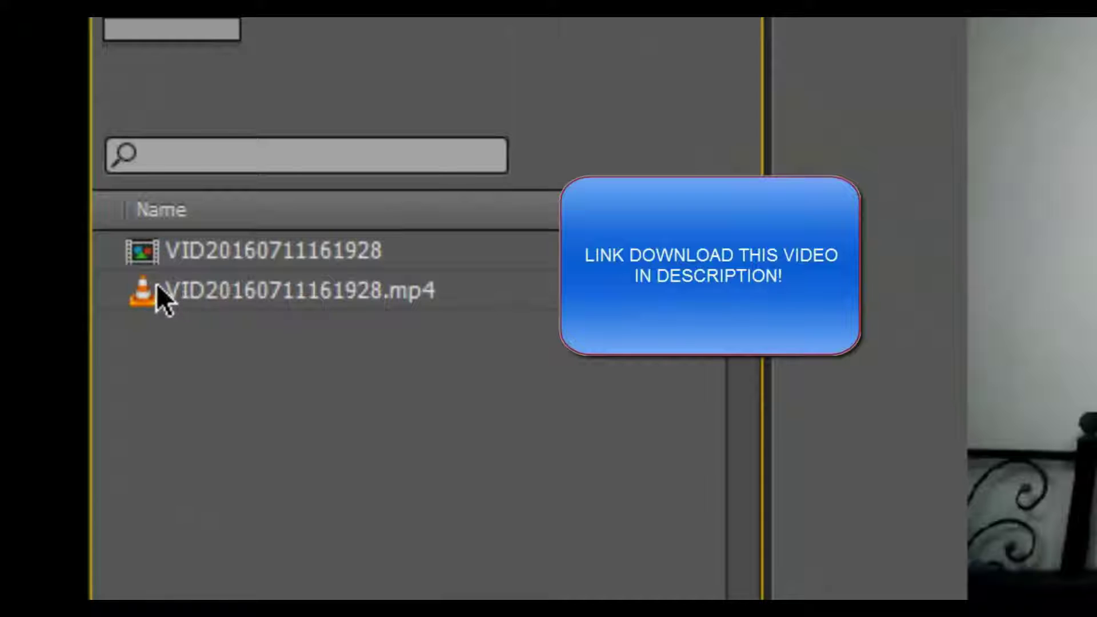
pyautogui.moveTo(156, 283); pyautogui.dragTo(162, 232)
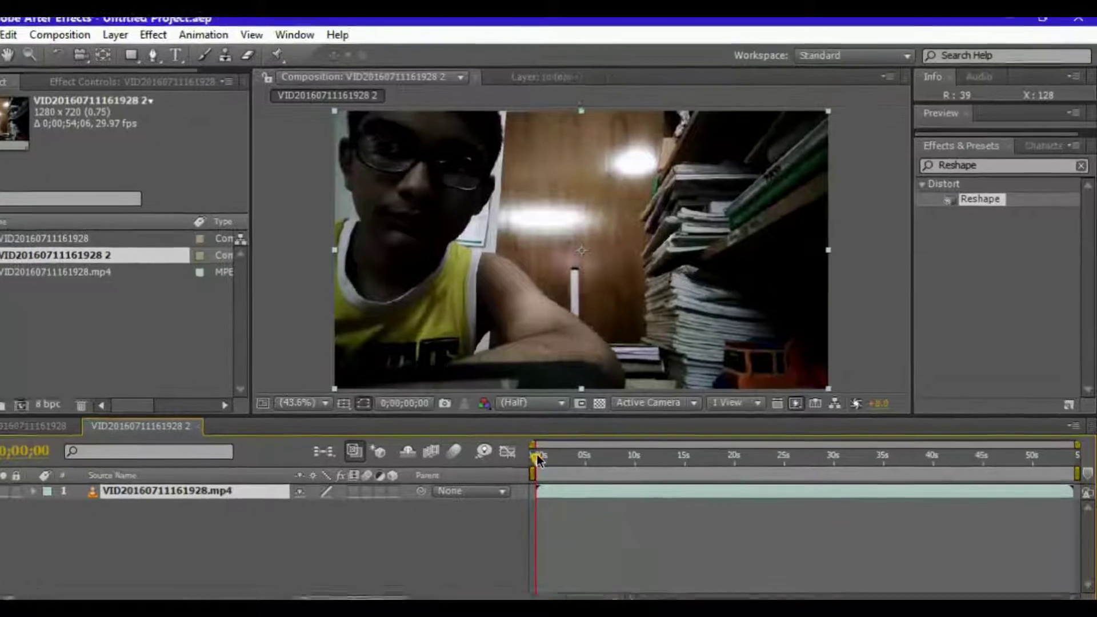
pyautogui.moveTo(555, 450); pyautogui.dragTo(589, 450)
pyautogui.moveTo(405, 519); pyautogui.dragTo(732, 522)
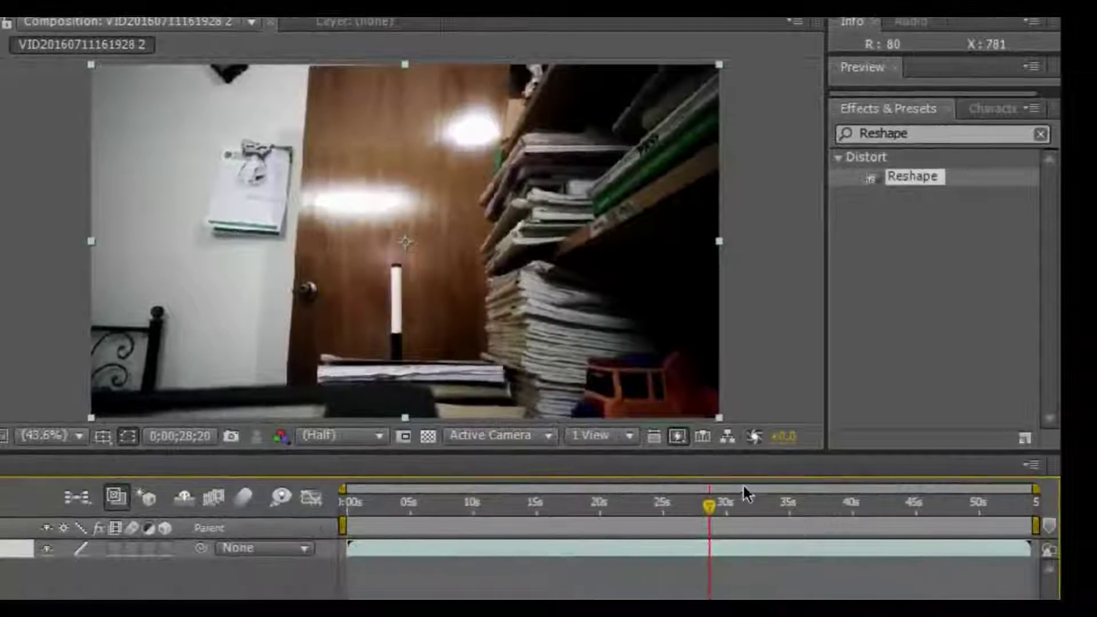
# - Scrub to about 39 seconds, then back to the empty-desk frame at 0;00;36;04
pyautogui.moveTo(707, 506); pyautogui.dragTo(858, 506)
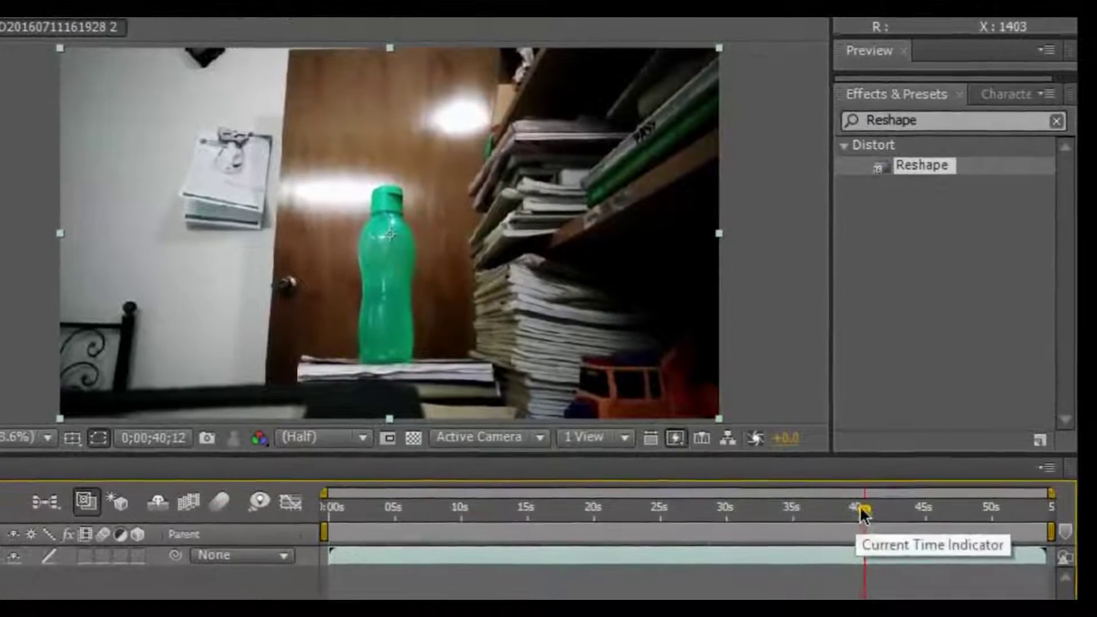
pyautogui.moveTo(862, 513); pyautogui.dragTo(810, 512)
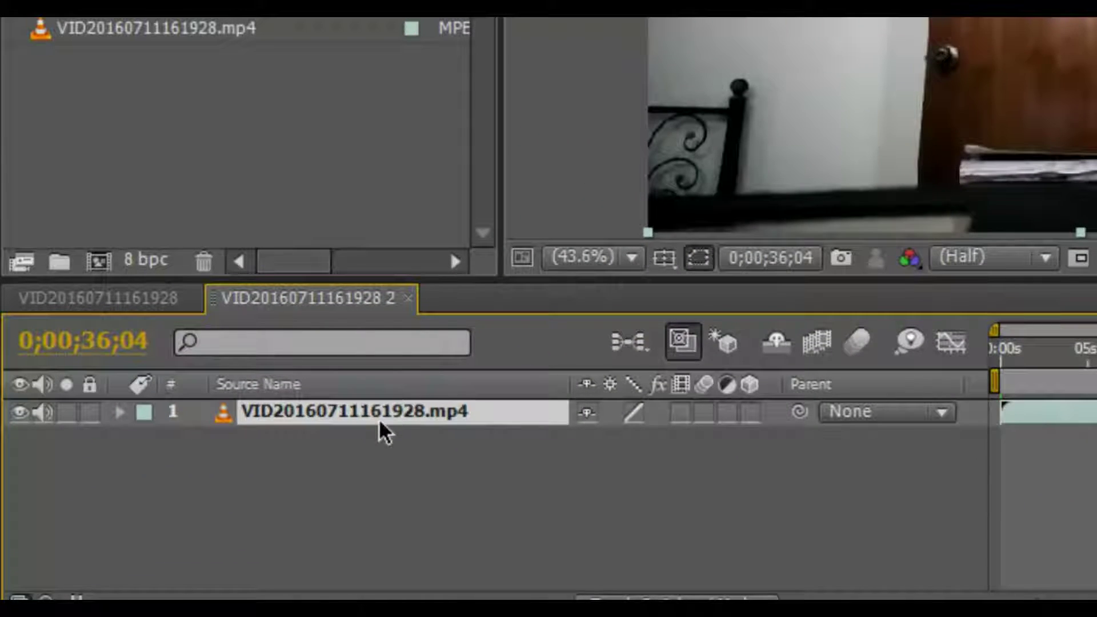
# - Duplicate the footage layer and freeze the top copy at 0;00;36;04
pyautogui.hotkey('ctrl', 'd')
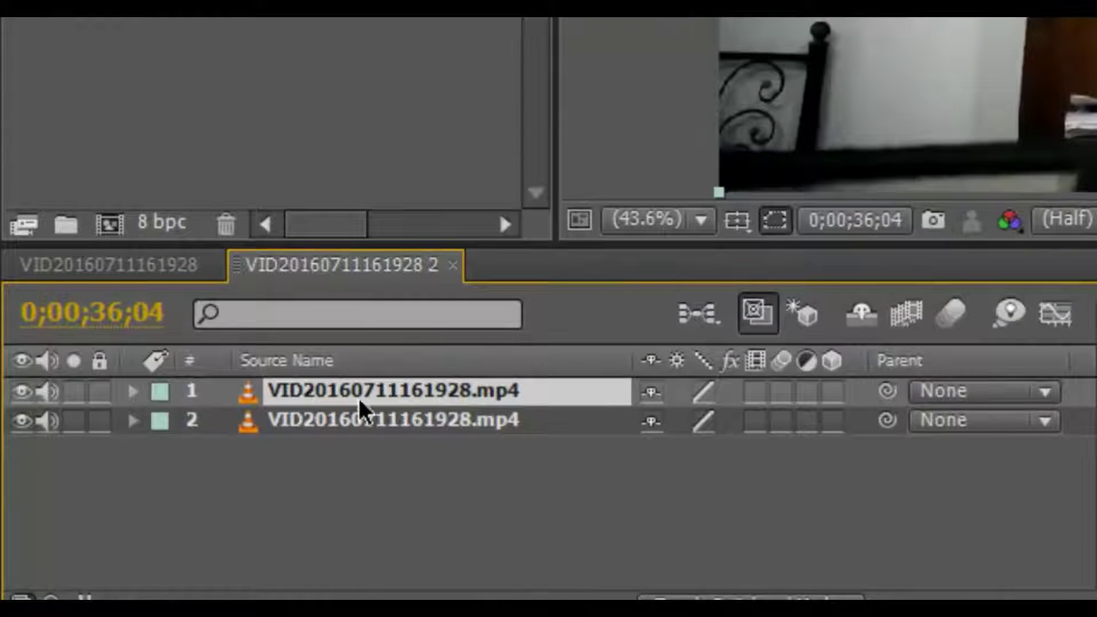
pyautogui.rightClick(361, 390)
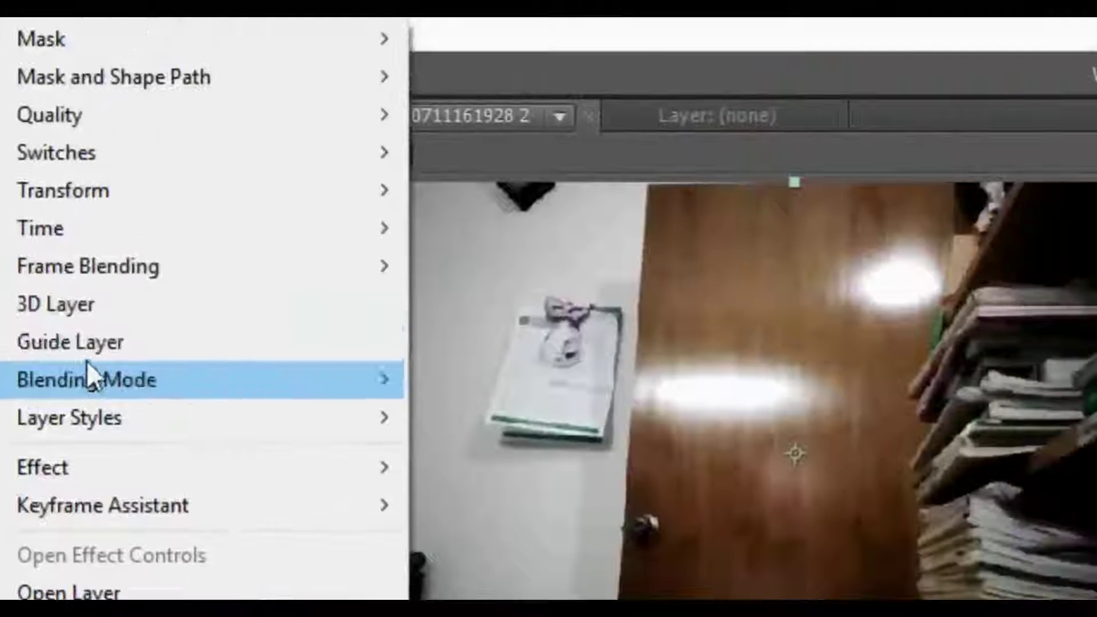
pyautogui.click(529, 338)
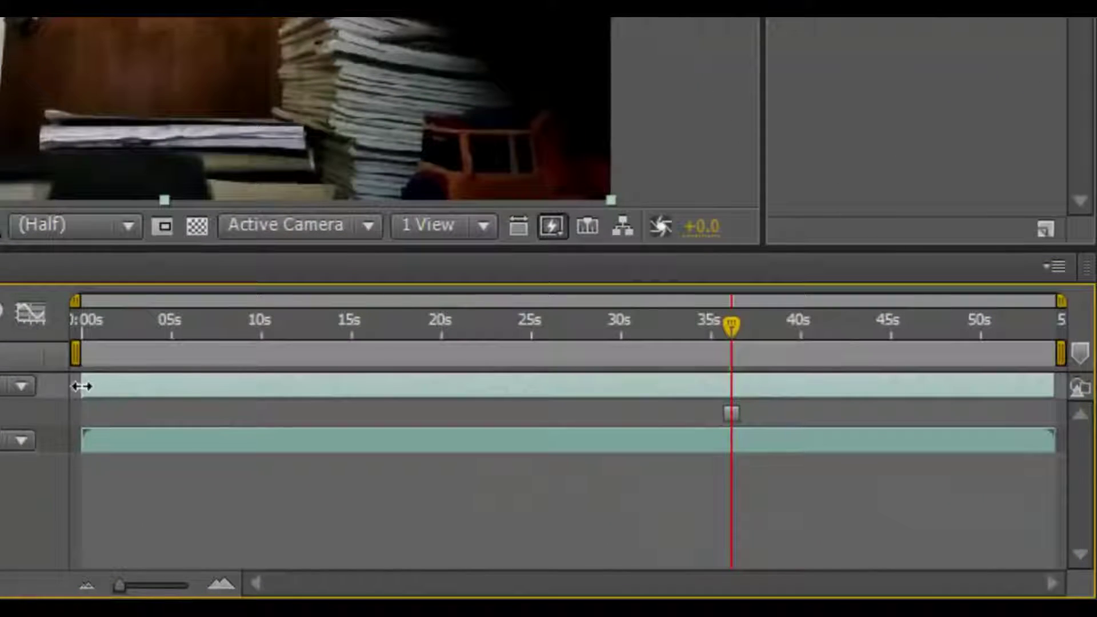
# - Trim the frozen layer to start at 34 seconds, viewing the 30–44 second range
pyautogui.moveTo(80, 387); pyautogui.dragTo(704, 384)
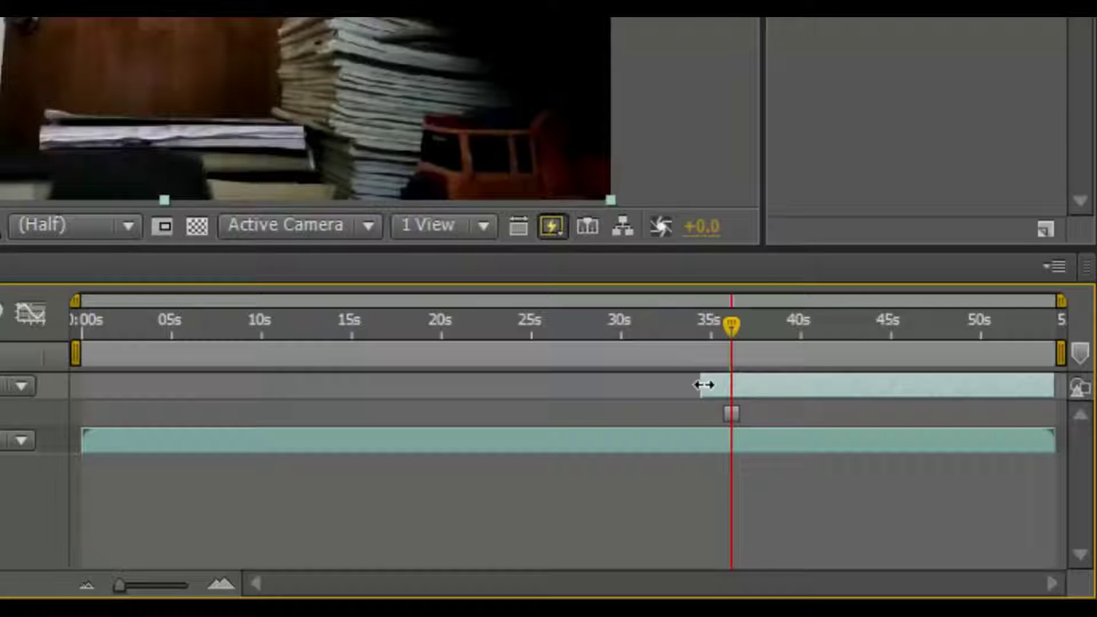
pyautogui.moveTo(743, 325); pyautogui.dragTo(783, 328)
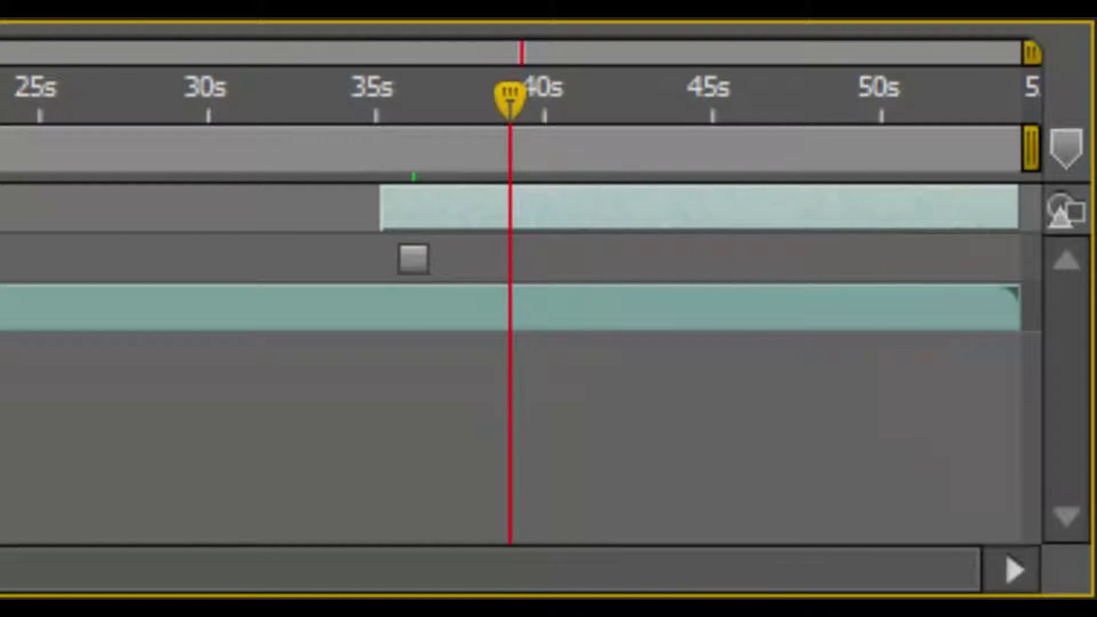
pyautogui.moveTo(0, 53); pyautogui.dragTo(465, 52)
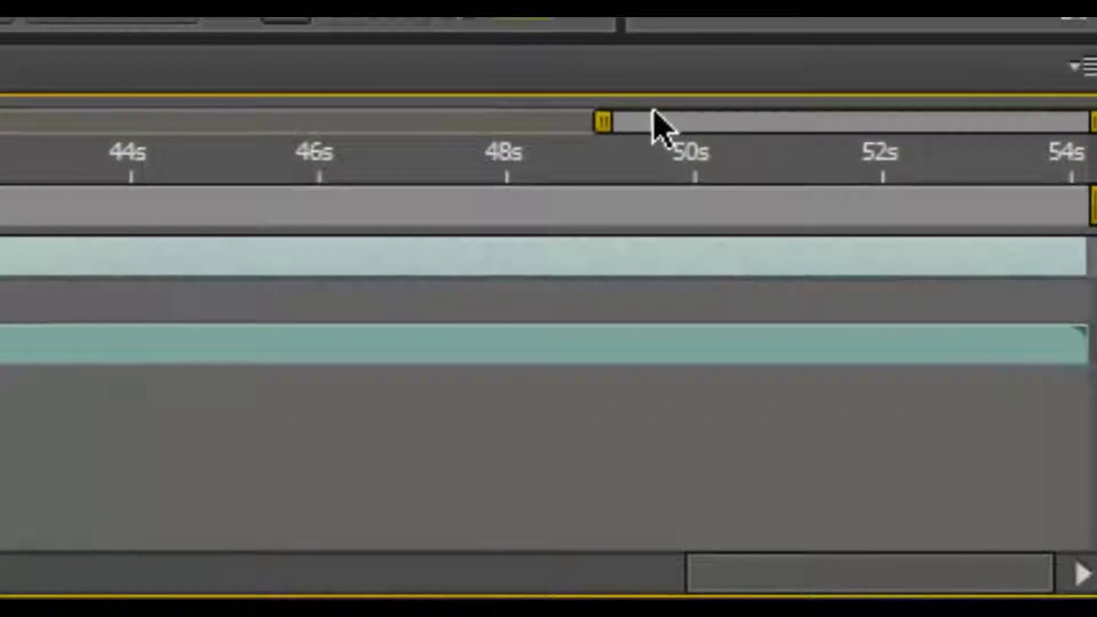
pyautogui.moveTo(657, 123); pyautogui.dragTo(429, 131)
pyautogui.moveTo(419, 346); pyautogui.dragTo(360, 346)
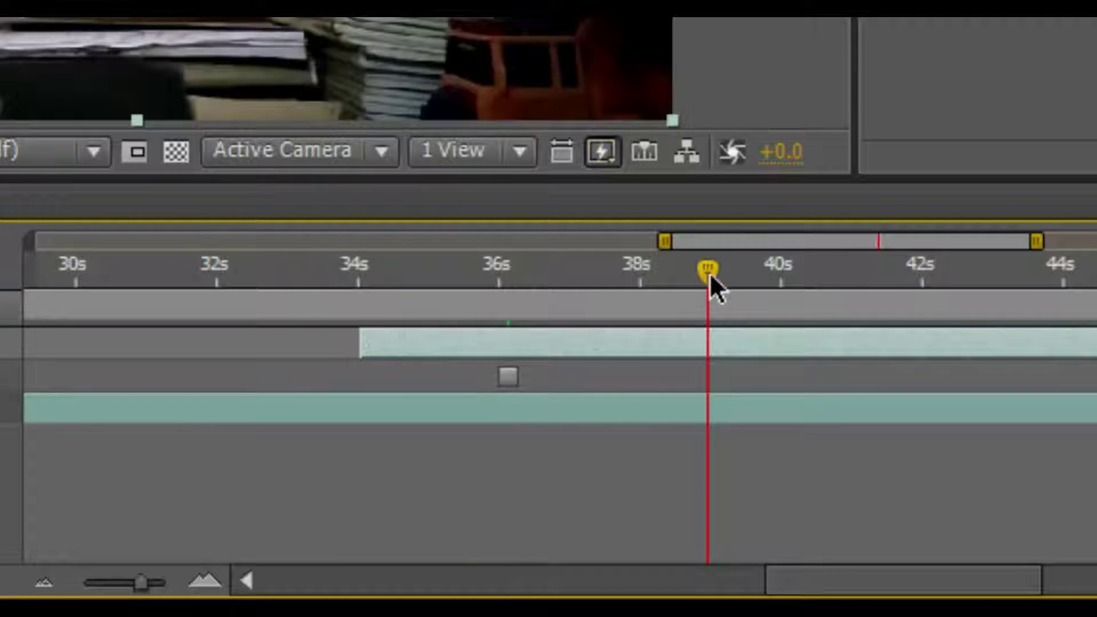
pyautogui.moveTo(710, 276); pyautogui.dragTo(497, 281)
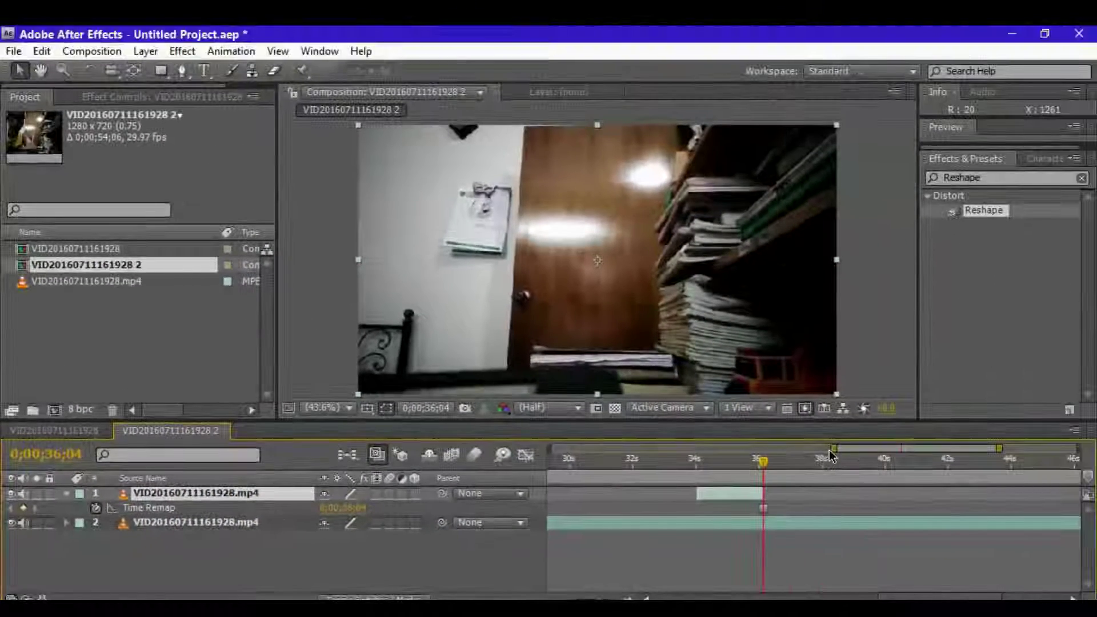
# - Zoom the timeline out to the full composition length and scrub through the early footage
pyautogui.moveTo(831, 450); pyautogui.dragTo(549, 451)
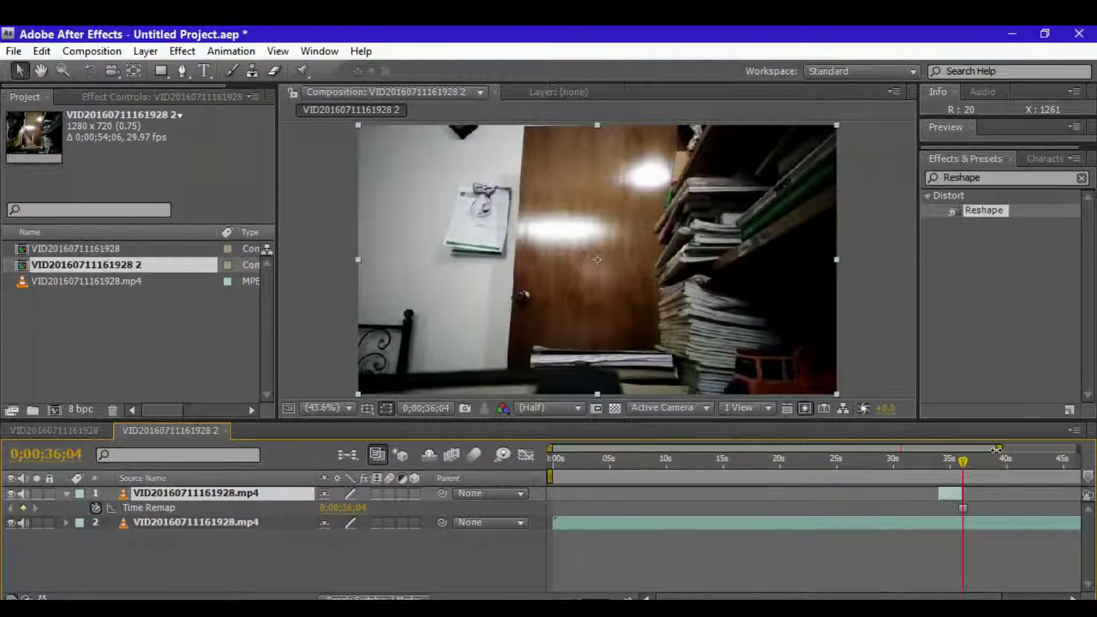
pyautogui.moveTo(997, 449); pyautogui.dragTo(1076, 450)
pyautogui.moveTo(904, 465); pyautogui.dragTo(584, 470)
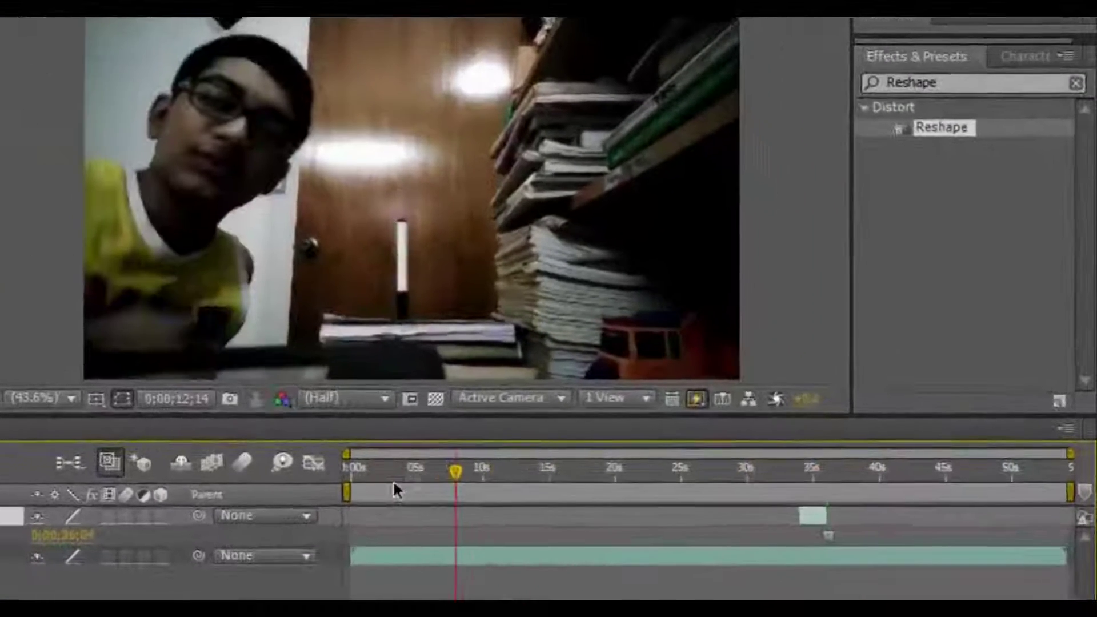
pyautogui.moveTo(392, 489); pyautogui.dragTo(691, 484)
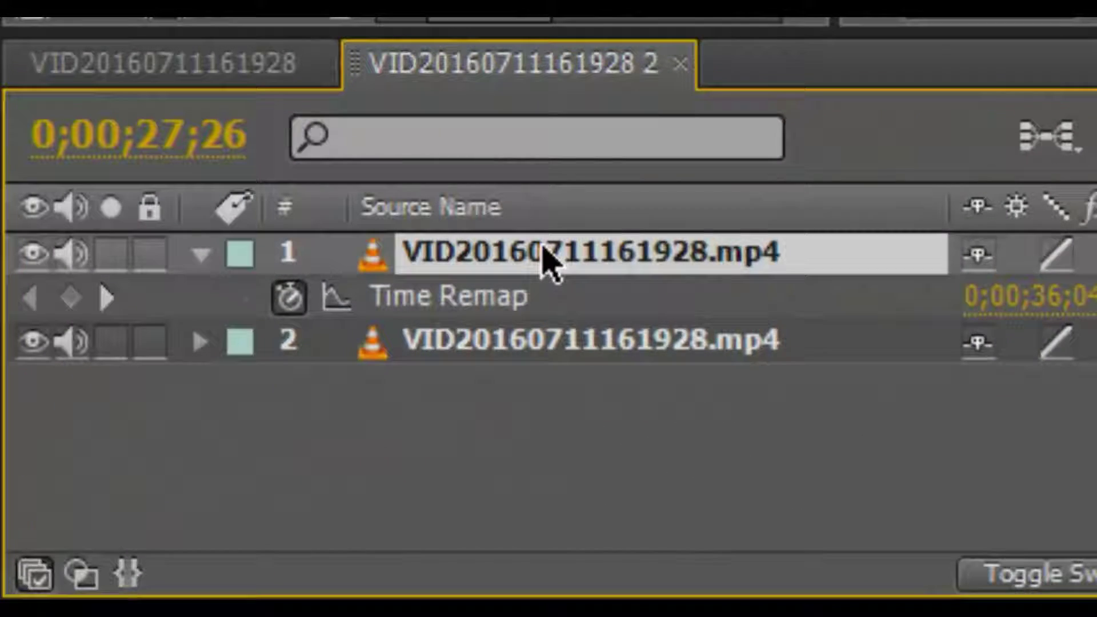
# - Rename the frozen top layer to 'Background'
pyautogui.rightClick(543, 262)
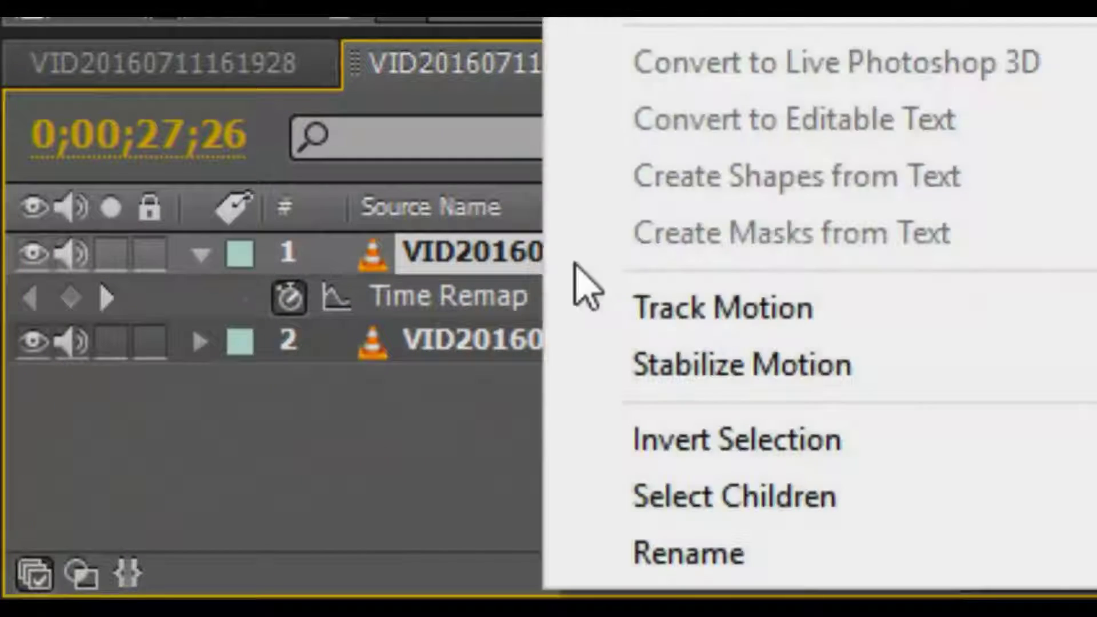
pyautogui.click(709, 550)
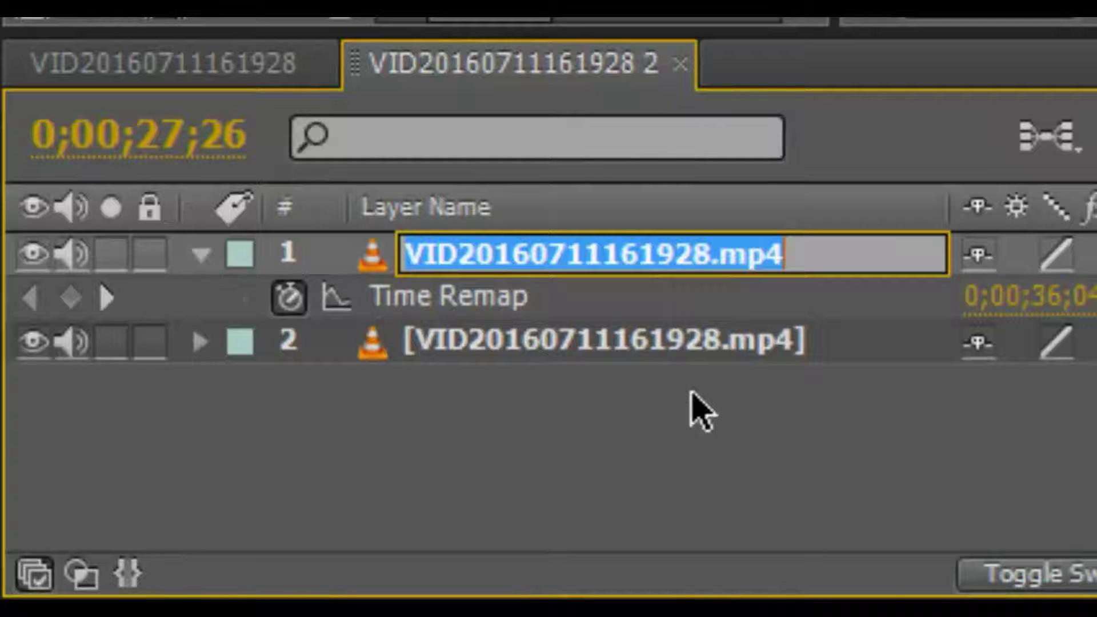
pyautogui.write('Backg')
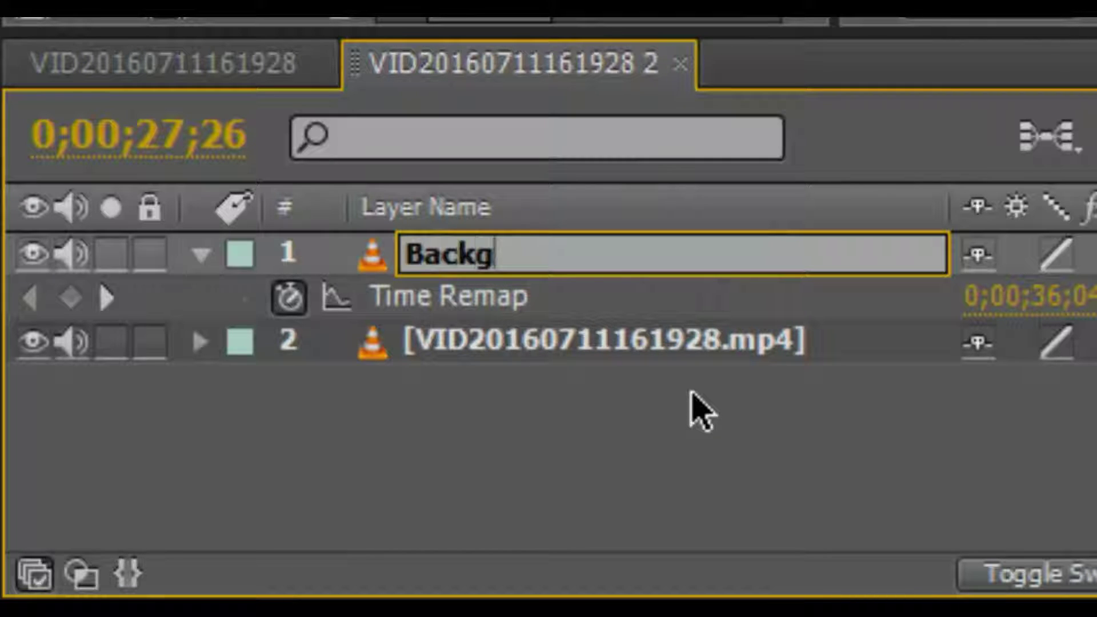
pyautogui.write('round')
pyautogui.press('Return')
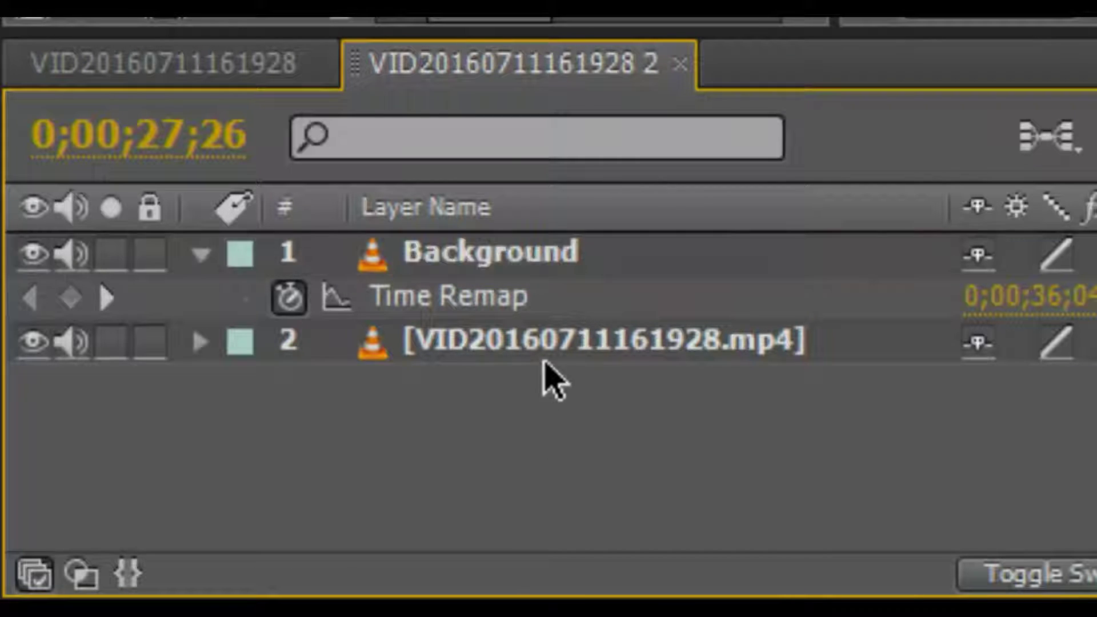
# - Rename the second video layer to 'Base' and duplicate it as Base 2
pyautogui.click(547, 342)
pyautogui.rightClick(547, 343)
pyautogui.click(735, 554)
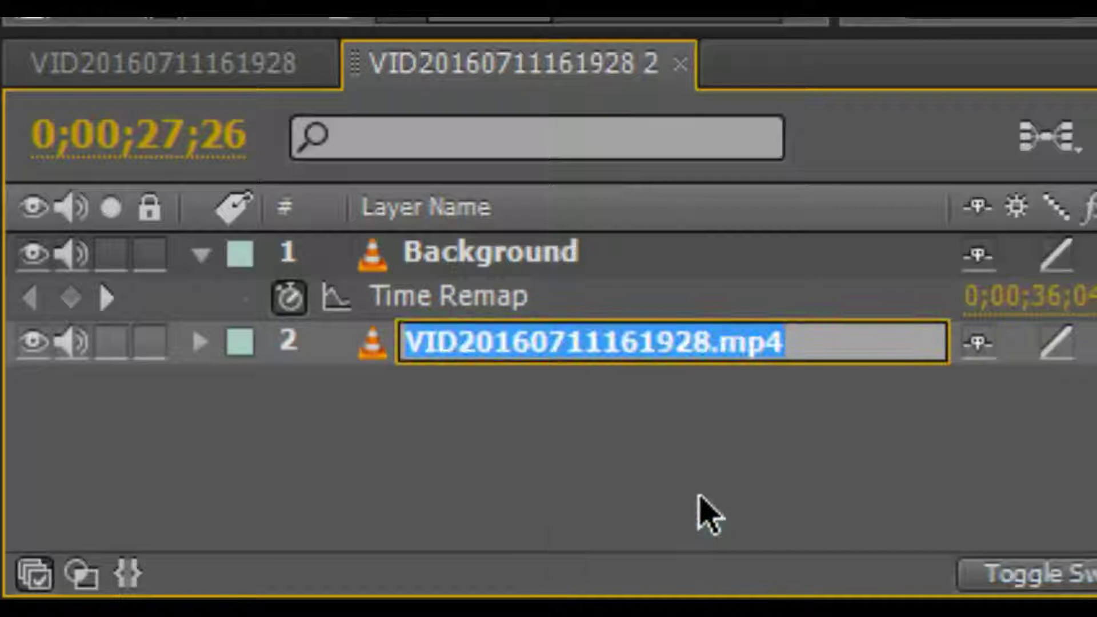
pyautogui.write('Base')
pyautogui.press('Return')
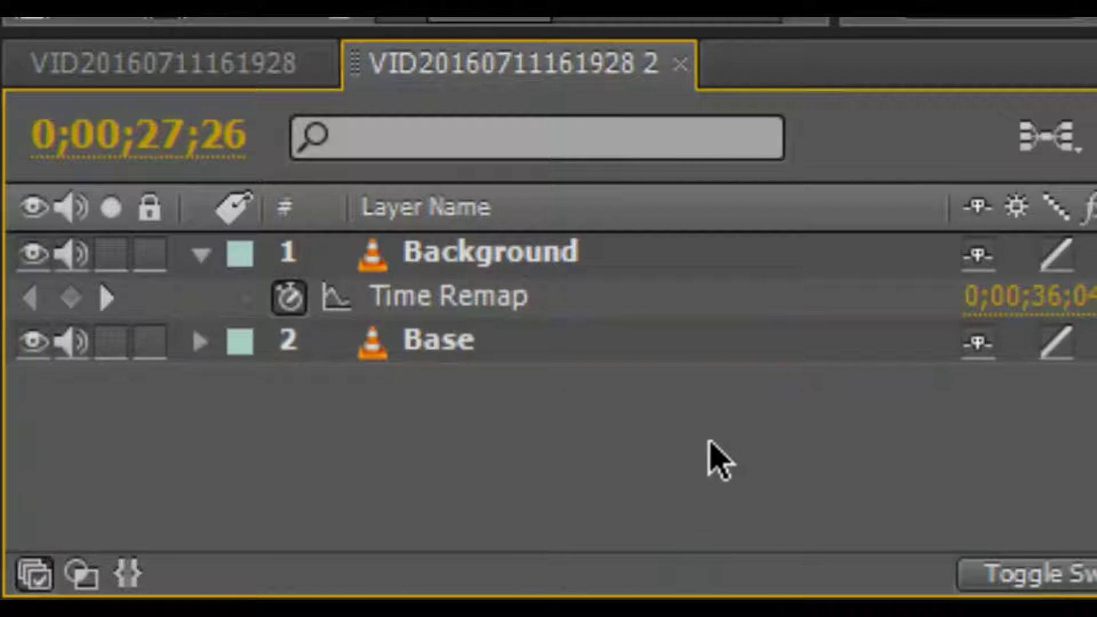
pyautogui.press('Return')
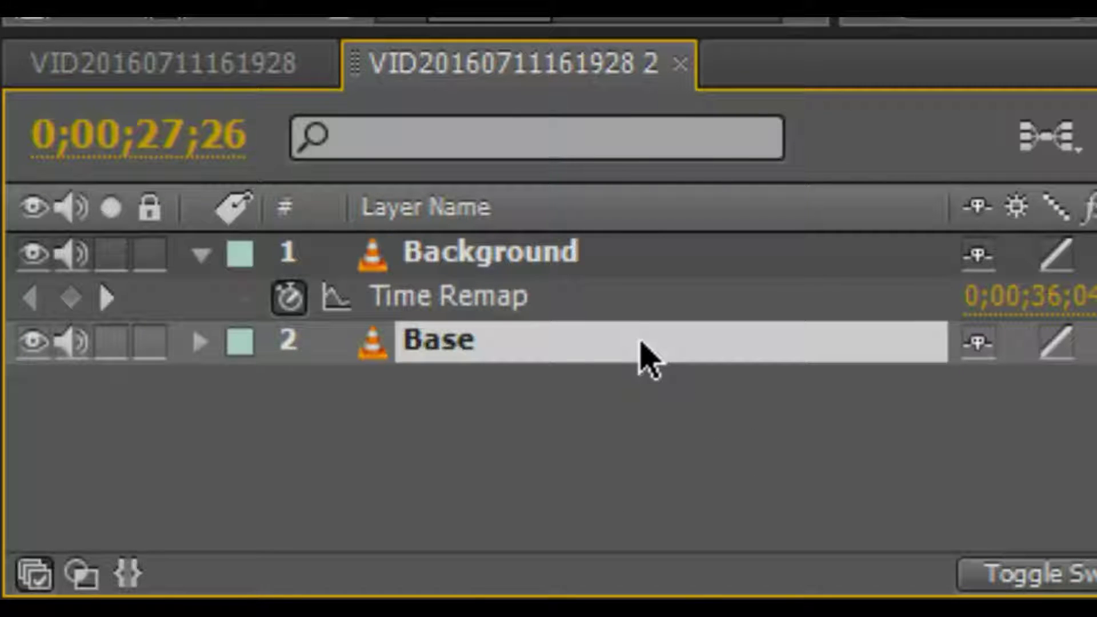
pyautogui.hotkey('ctrl', 'd')
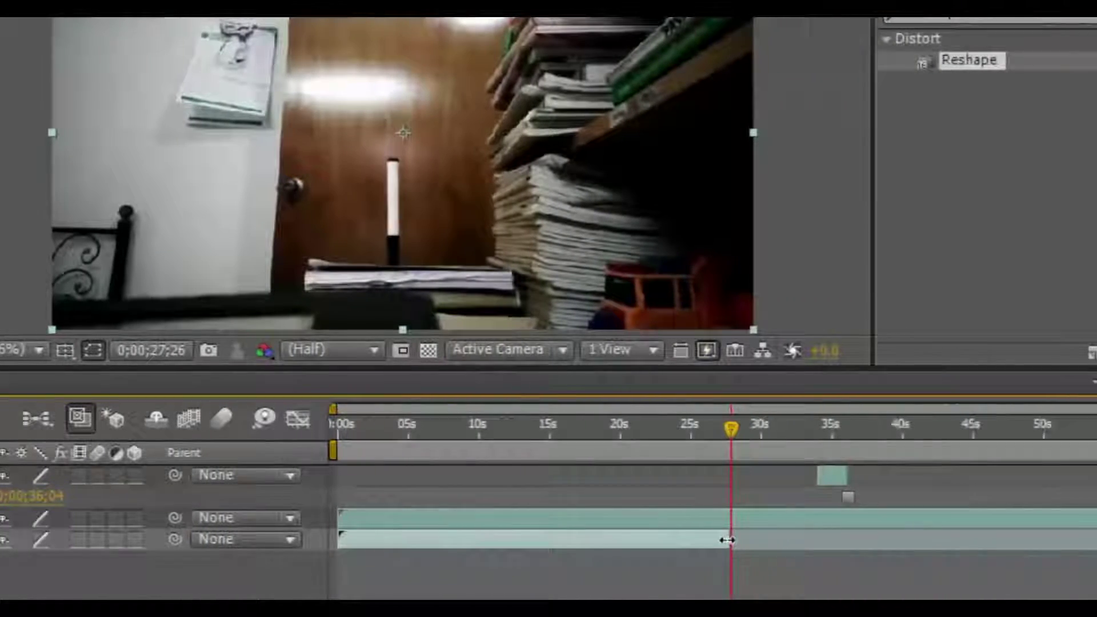
# - Extend Base to end near 42 s, start Base 2 near 41 s, then return to about 27 s
pyautogui.moveTo(1071, 539); pyautogui.dragTo(903, 542)
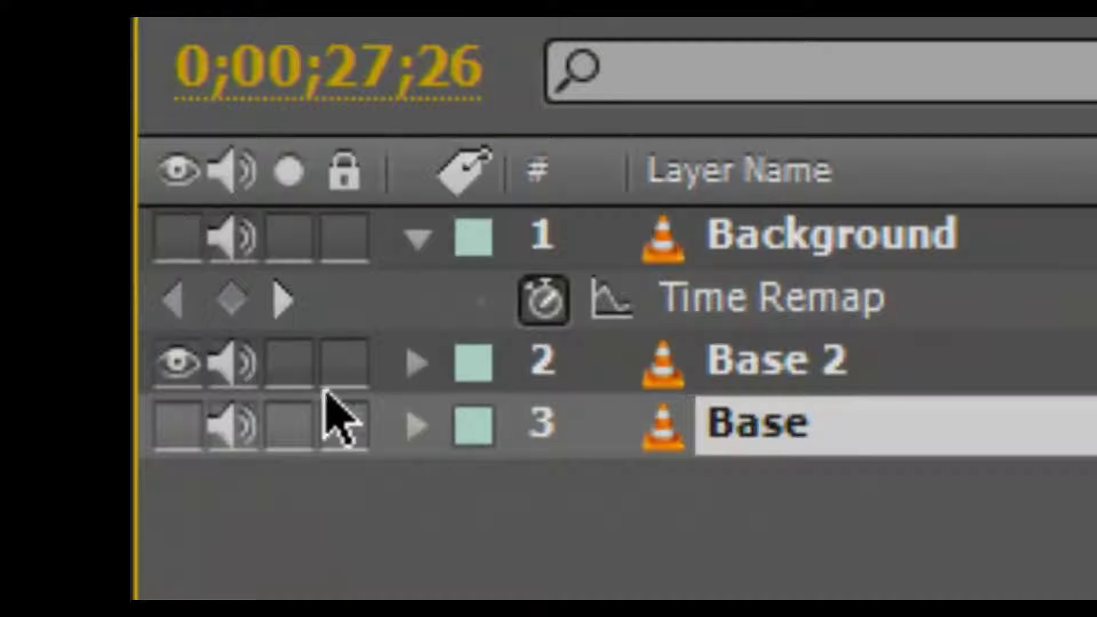
pyautogui.click(811, 370)
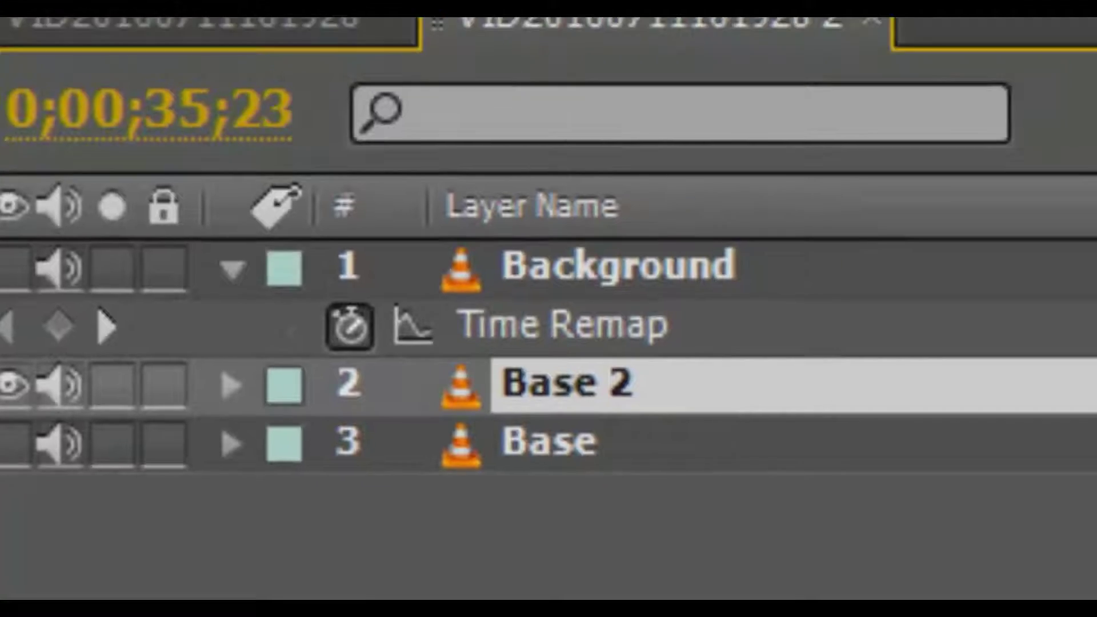
pyautogui.moveTo(905, 511); pyautogui.dragTo(968, 490)
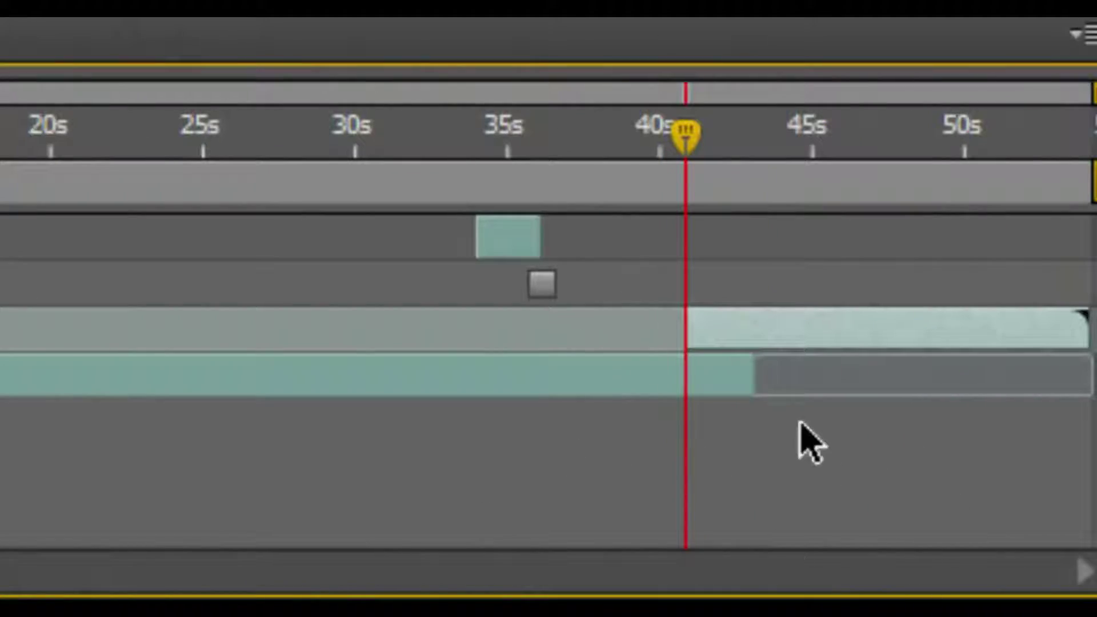
pyautogui.moveTo(684, 141); pyautogui.dragTo(532, 144)
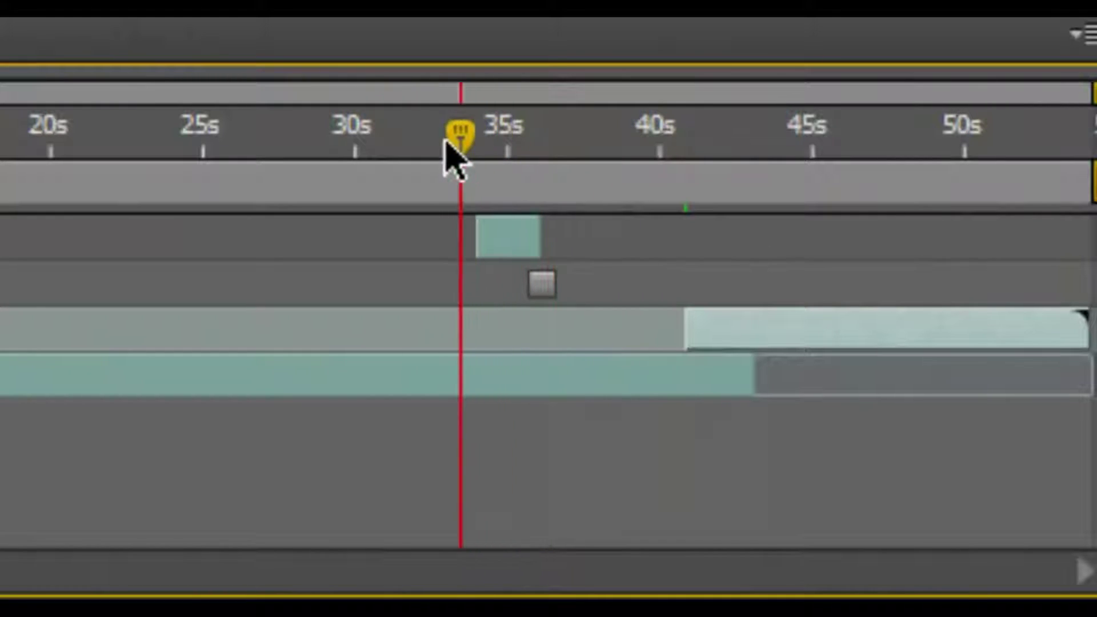
pyautogui.moveTo(445, 142); pyautogui.dragTo(396, 142)
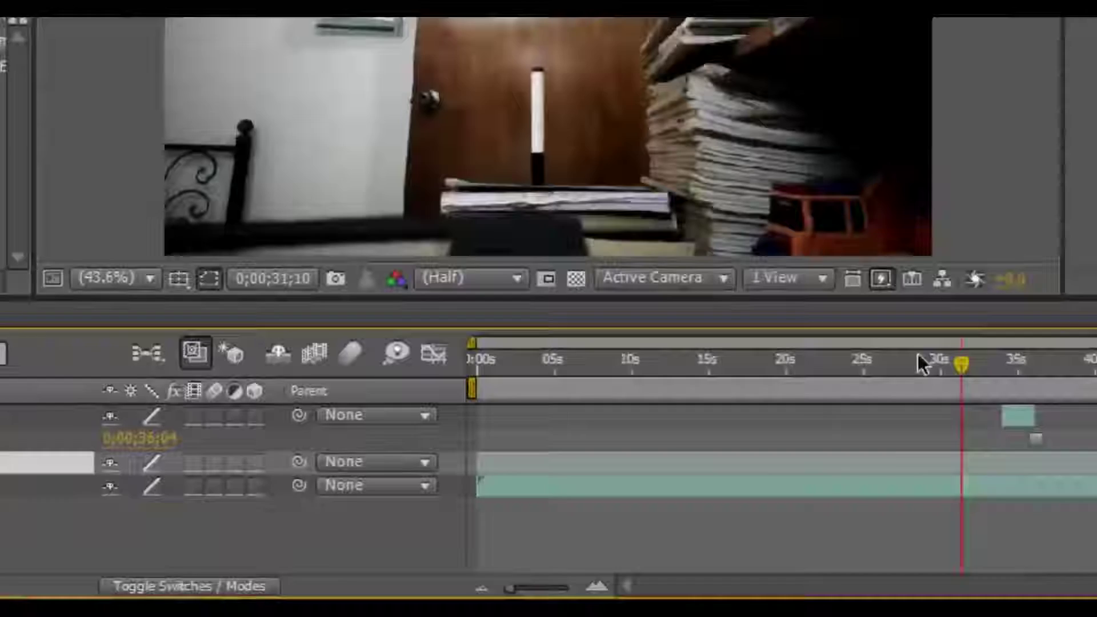
pyautogui.moveTo(918, 353); pyautogui.dragTo(713, 387)
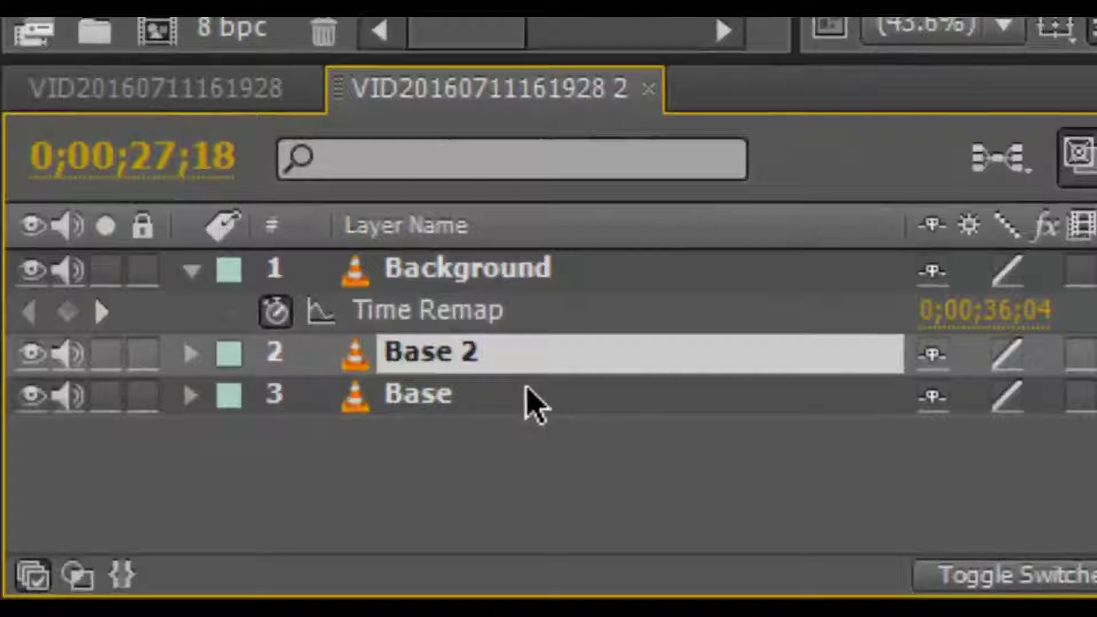
pyautogui.click(1, 576)
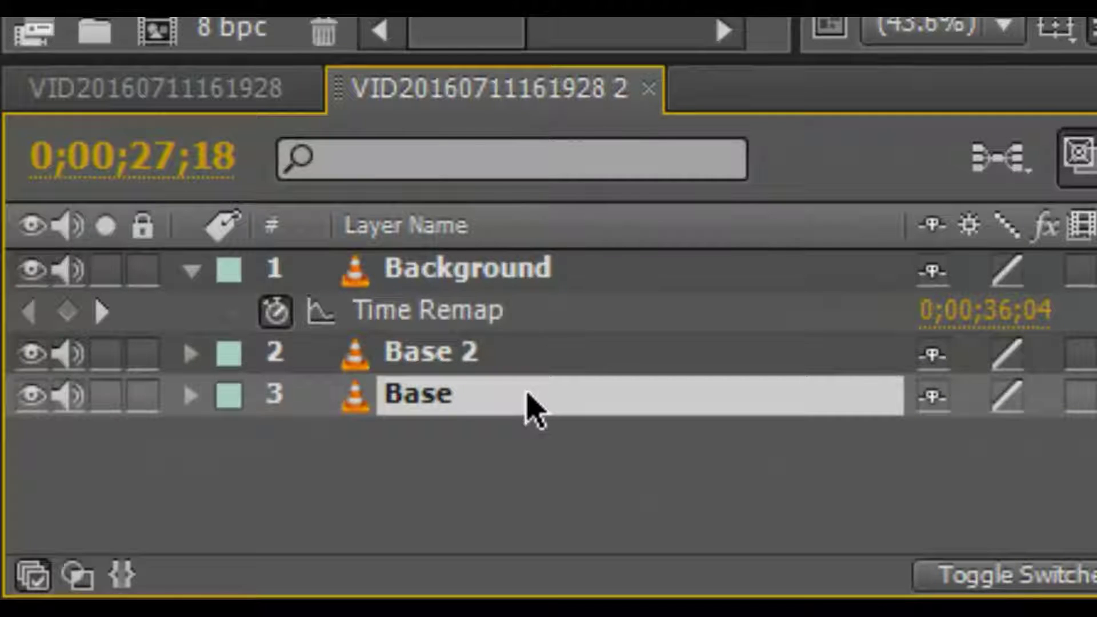
# - Duplicate Base, rename the copy 'Marker', and freeze it at frame 0;00;27;18
pyautogui.hotkey('ctrl', 'd')
pyautogui.rightClick(529, 409)
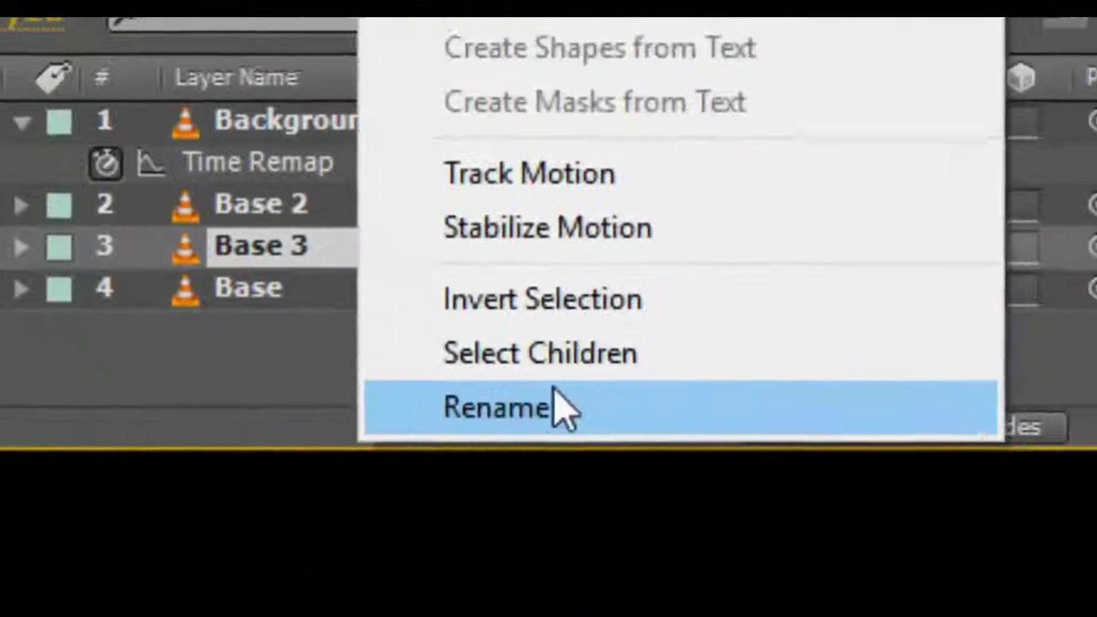
pyautogui.click(556, 408)
pyautogui.write('Marker')
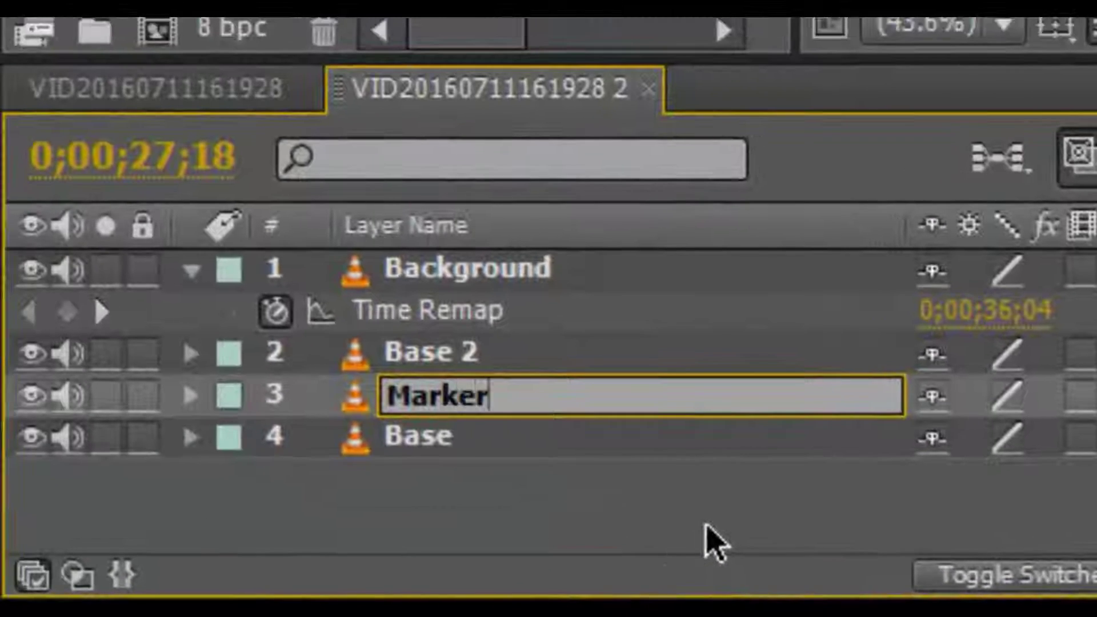
pyautogui.click(697, 537)
pyautogui.click(587, 407)
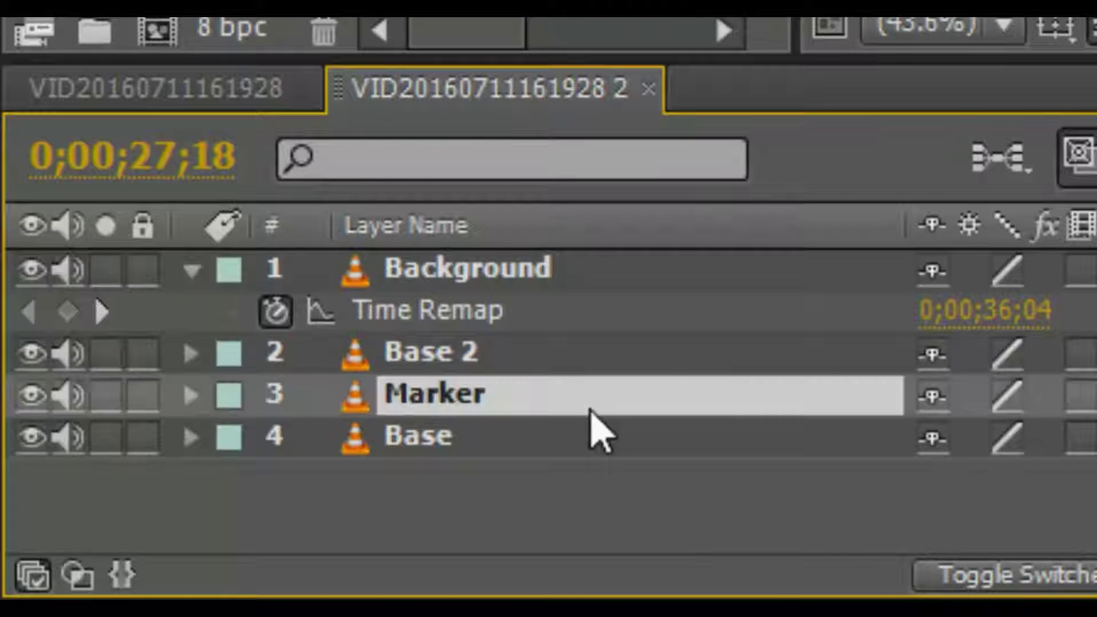
pyautogui.rightClick(589, 408)
pyautogui.moveTo(386, 226)
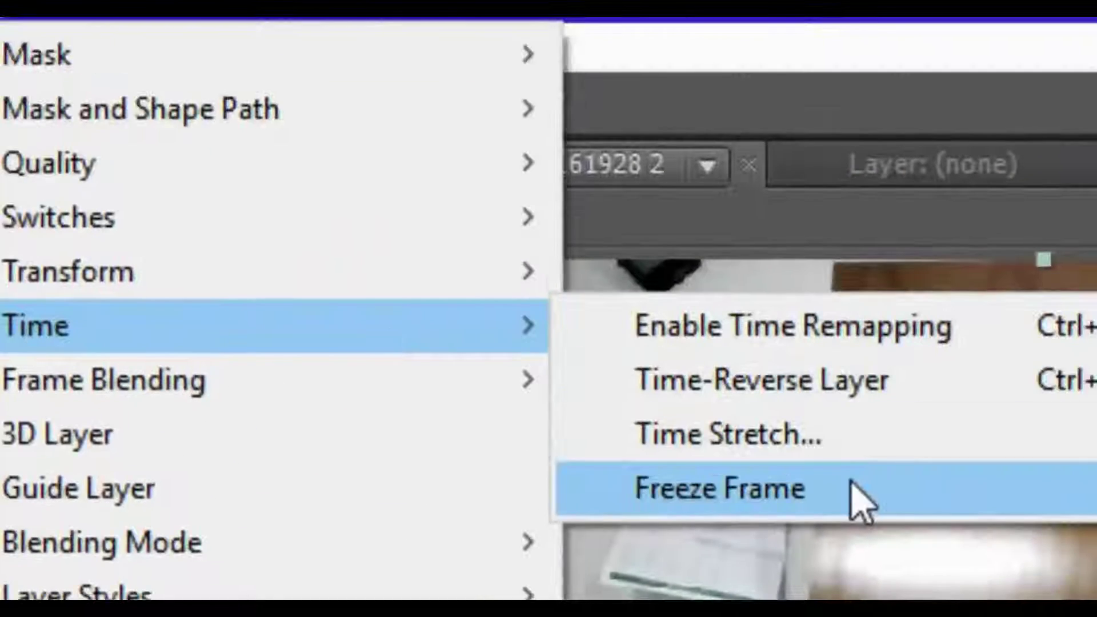
pyautogui.click(919, 391)
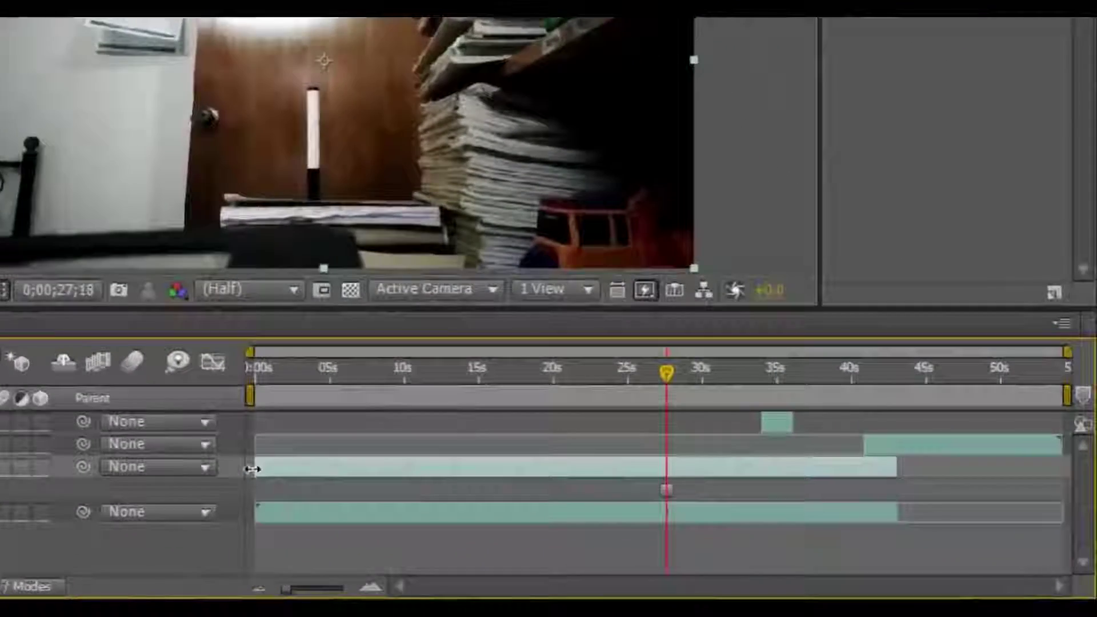
# - Trim the Marker layer to a short span near 28 seconds, collapse it, and move to about 34 seconds
pyautogui.moveTo(251, 469); pyautogui.dragTo(616, 479)
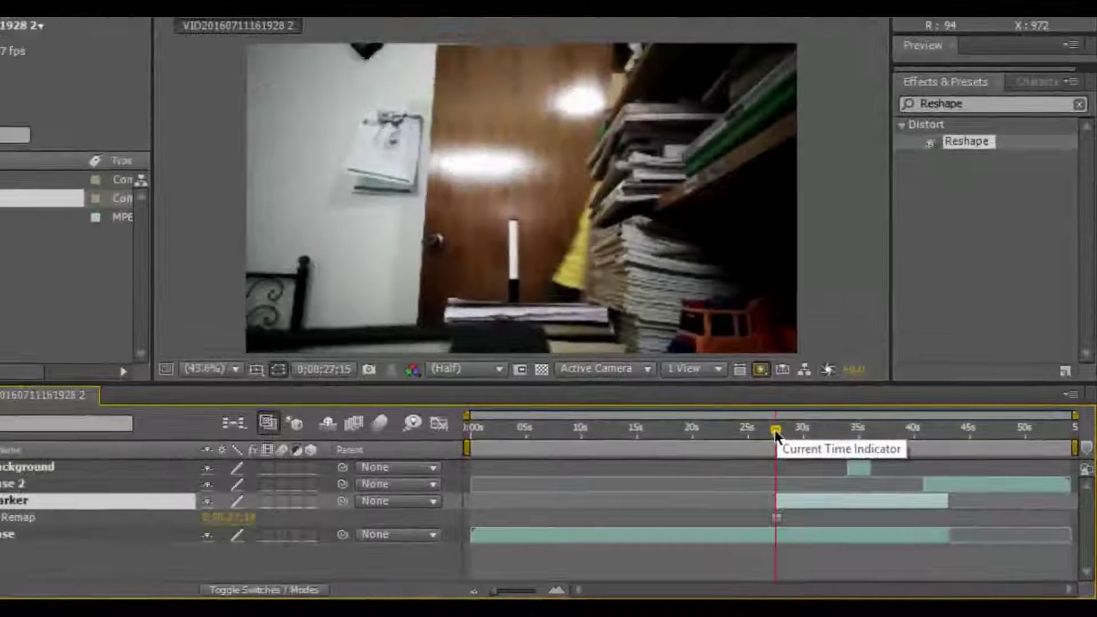
pyautogui.moveTo(776, 429); pyautogui.dragTo(793, 429)
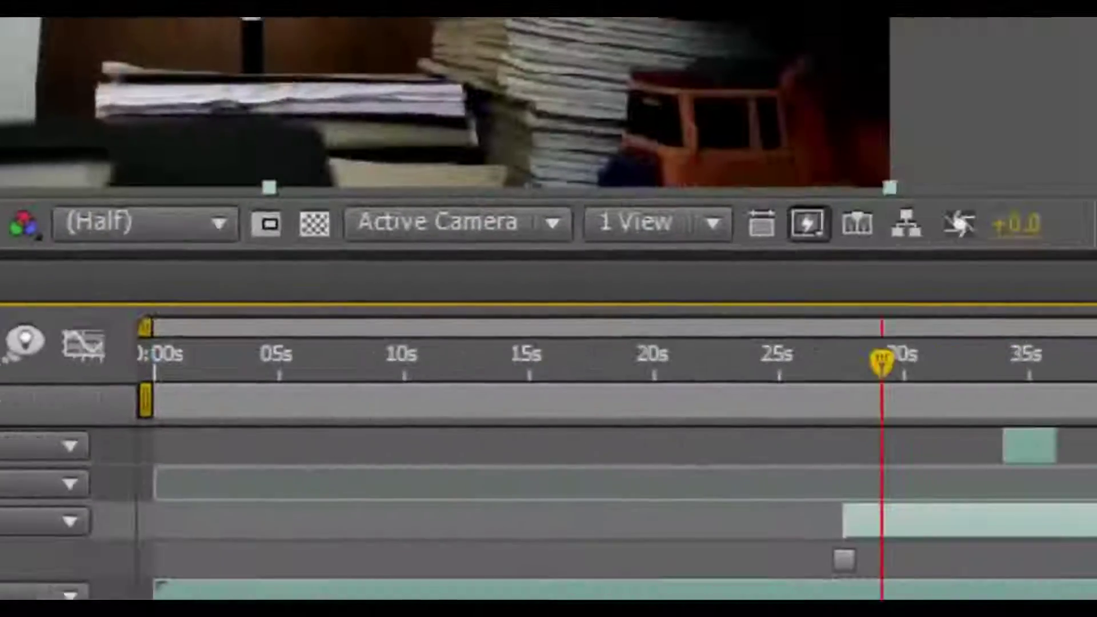
pyautogui.hotkey('alt', ']')
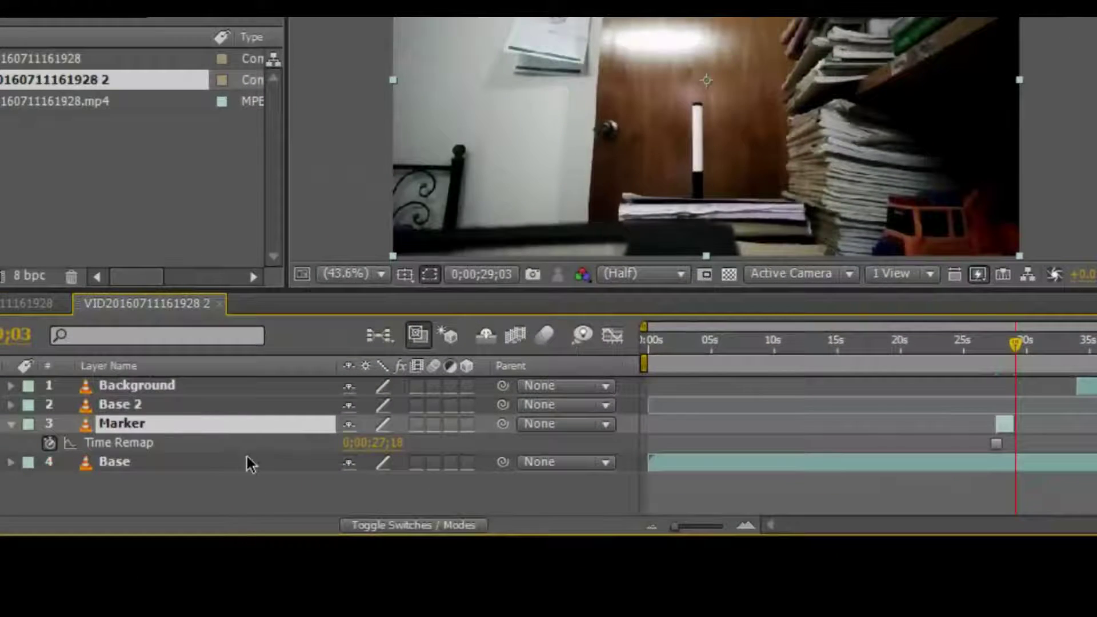
pyautogui.click(236, 496)
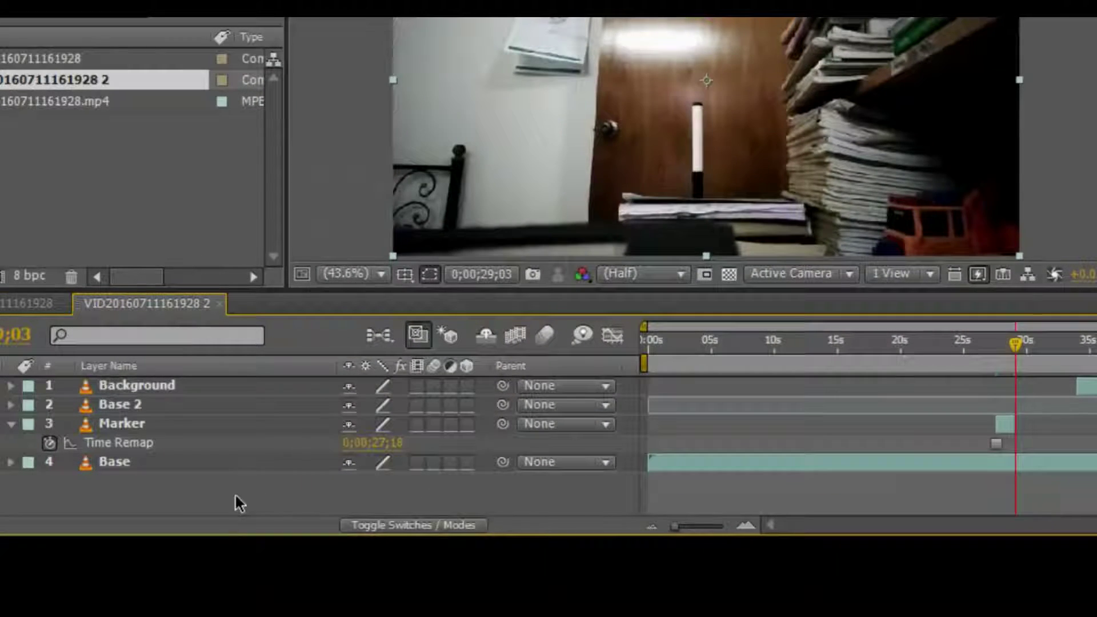
pyautogui.click(11, 424)
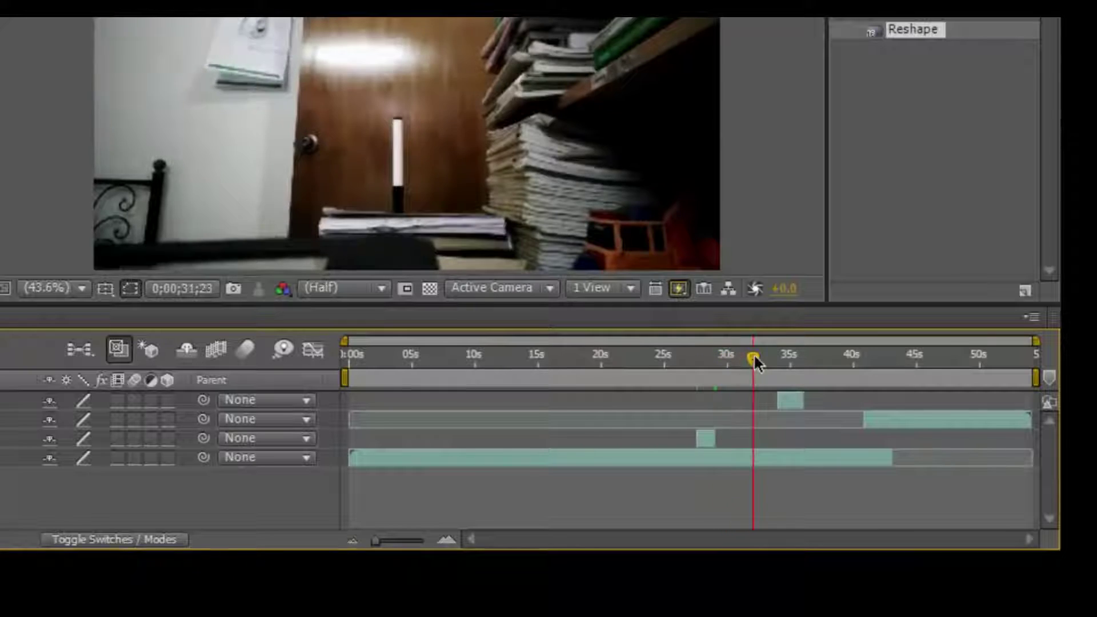
pyautogui.moveTo(754, 361); pyautogui.dragTo(851, 358)
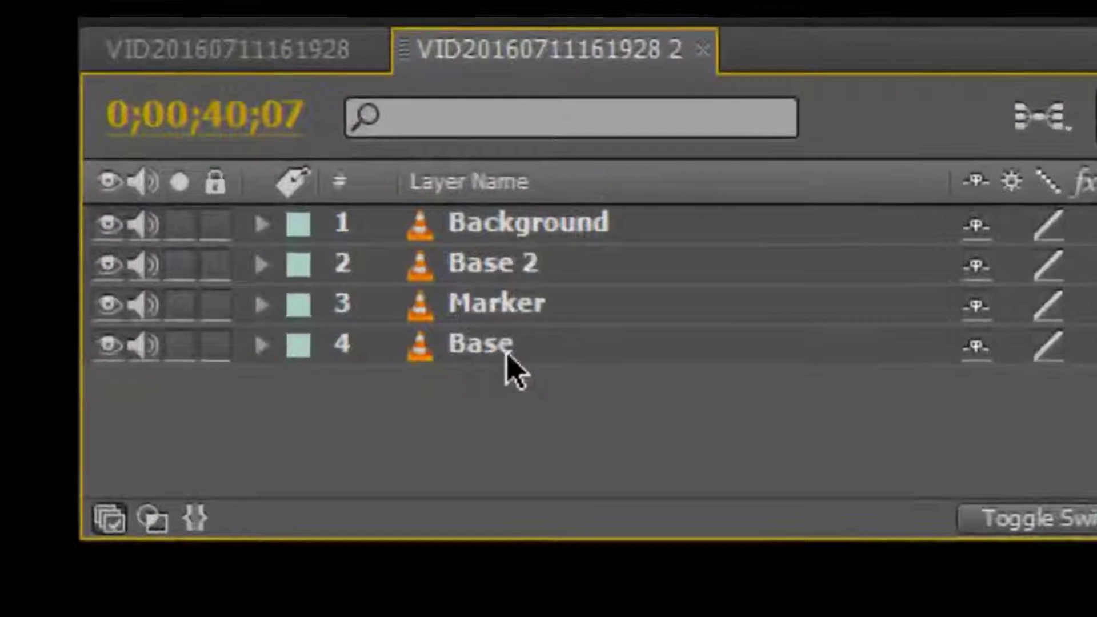
# - Duplicate Base, freeze the copy at 0;00;40;07, rename it 'Flask' and collapse its properties
pyautogui.click(511, 367)
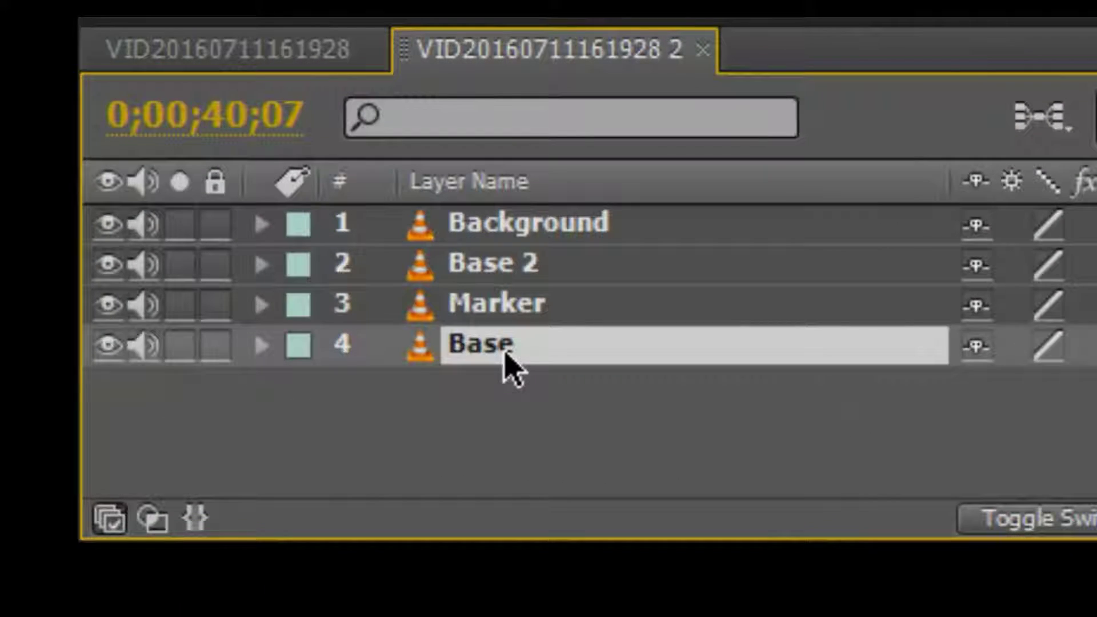
pyautogui.hotkey('ctrl', 'd')
pyautogui.rightClick(506, 358)
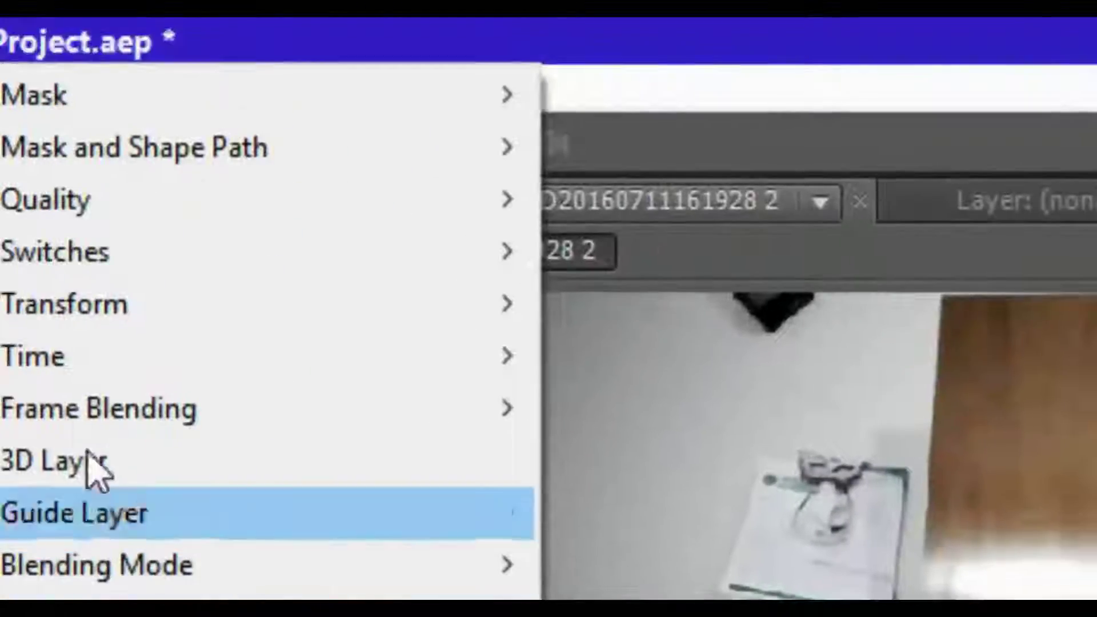
pyautogui.moveTo(64, 352)
pyautogui.click(803, 512)
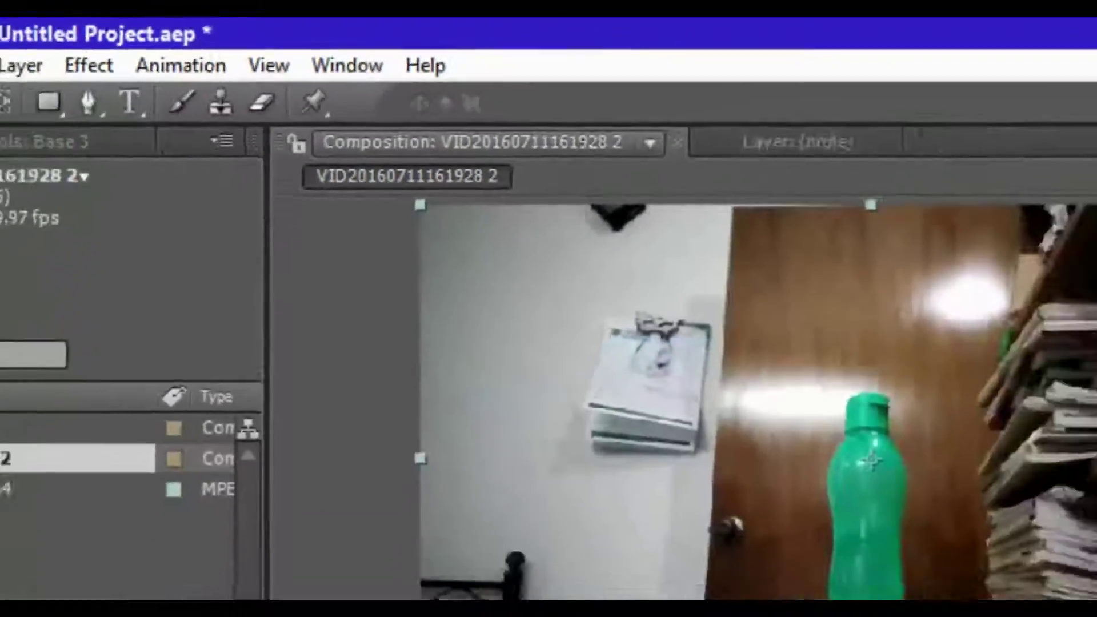
pyautogui.rightClick(174, 532)
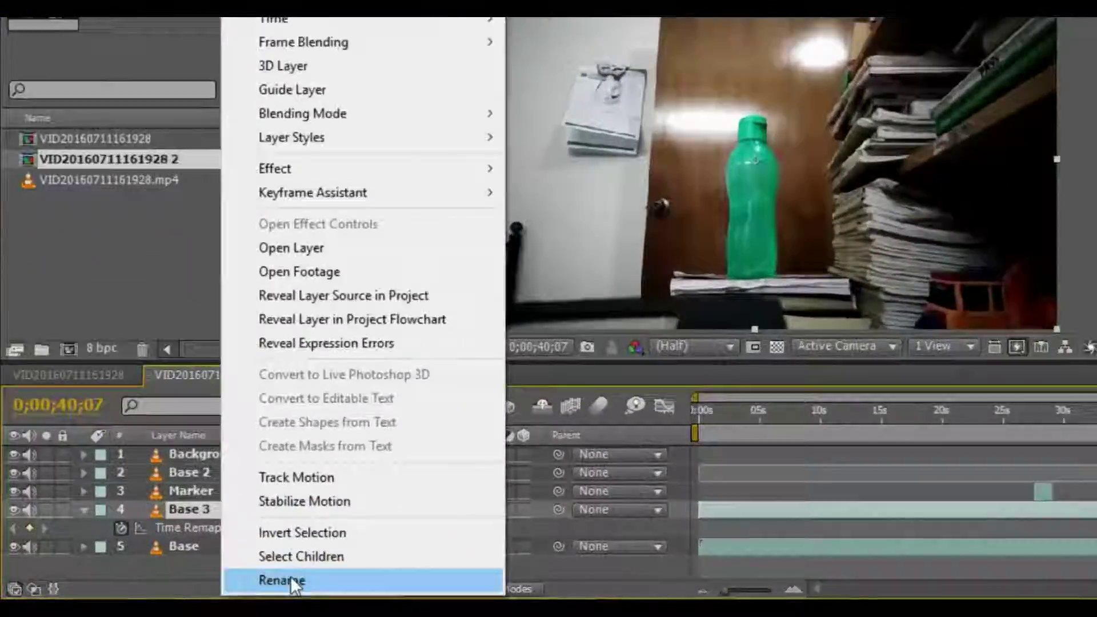
pyautogui.click(228, 583)
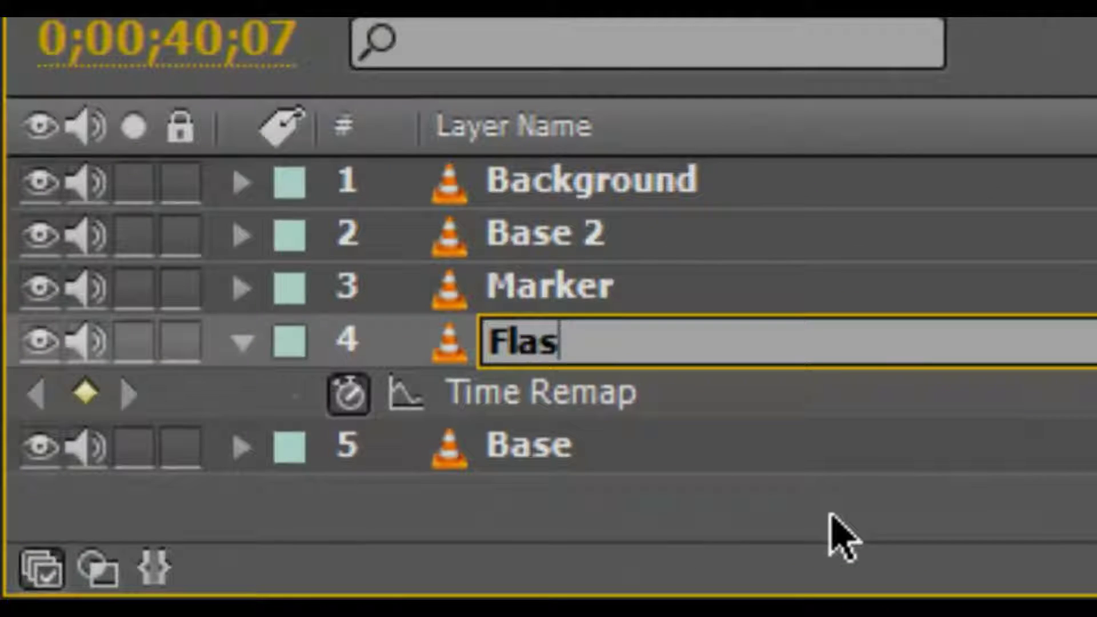
pyautogui.click(634, 525)
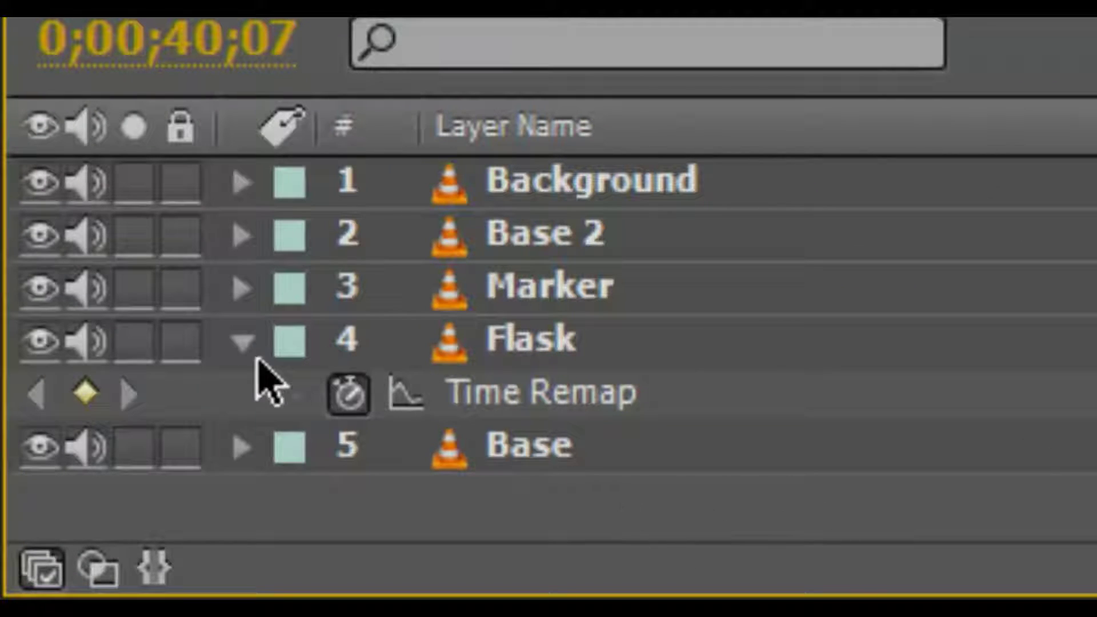
pyautogui.click(241, 343)
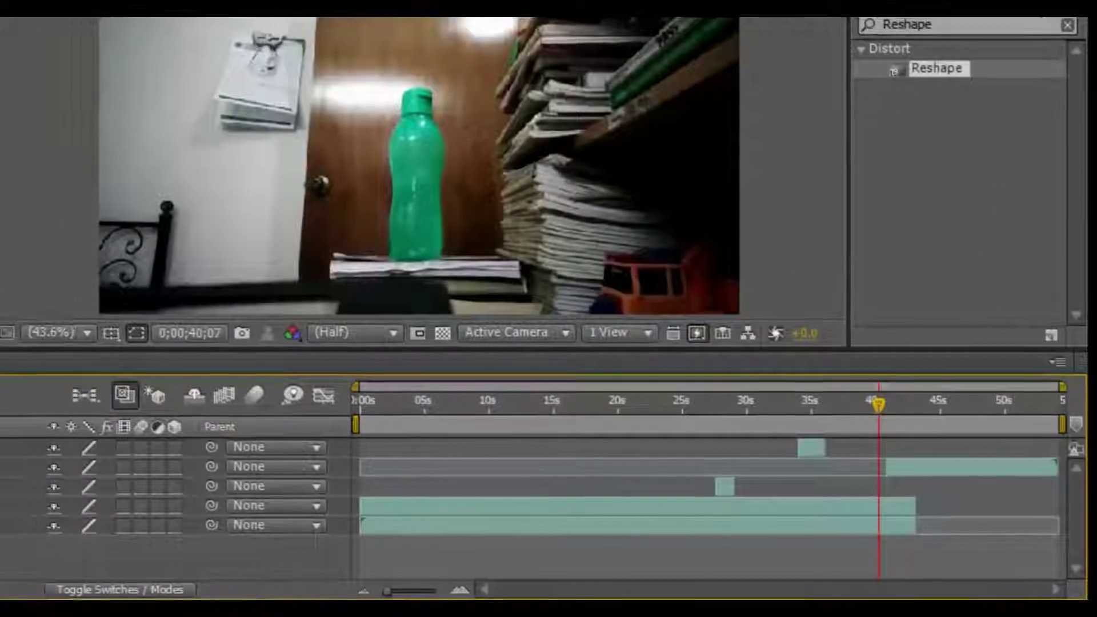
# - Trim the Flask layer to end at 0;00;29;03, then check it at about 27 seconds
pyautogui.click(25, 528)
pyautogui.click(161, 517)
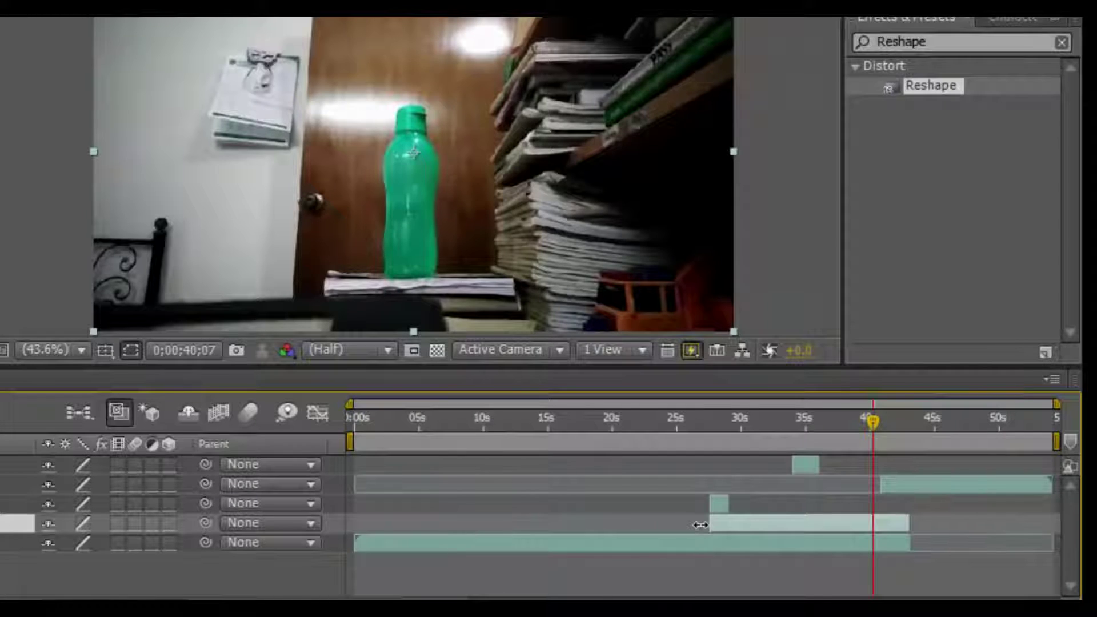
pyautogui.moveTo(864, 430); pyautogui.dragTo(742, 436)
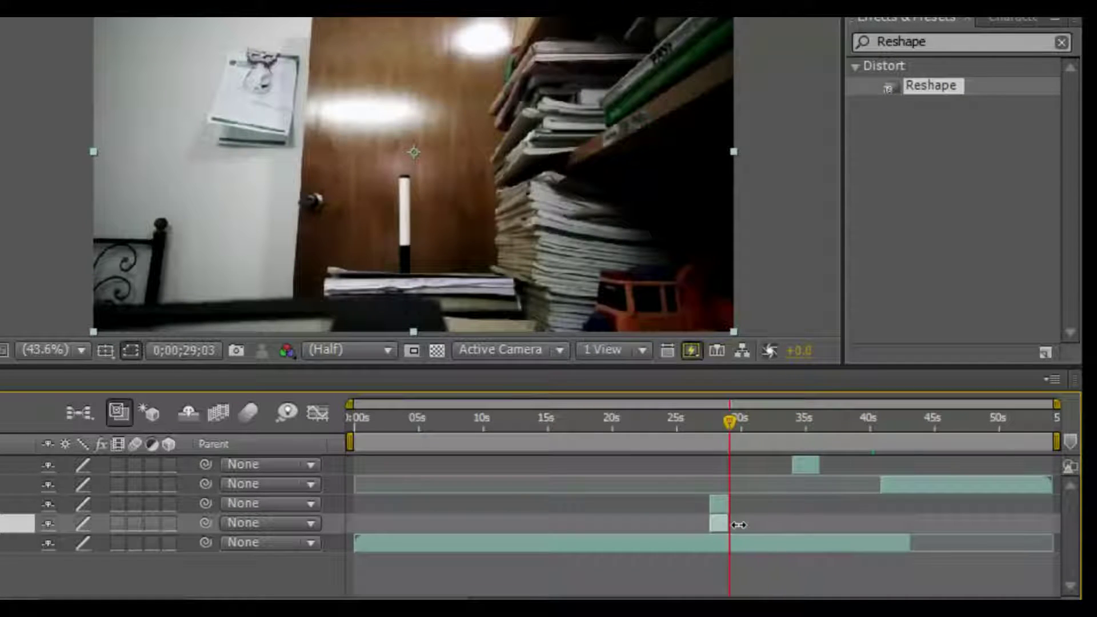
pyautogui.click(591, 568)
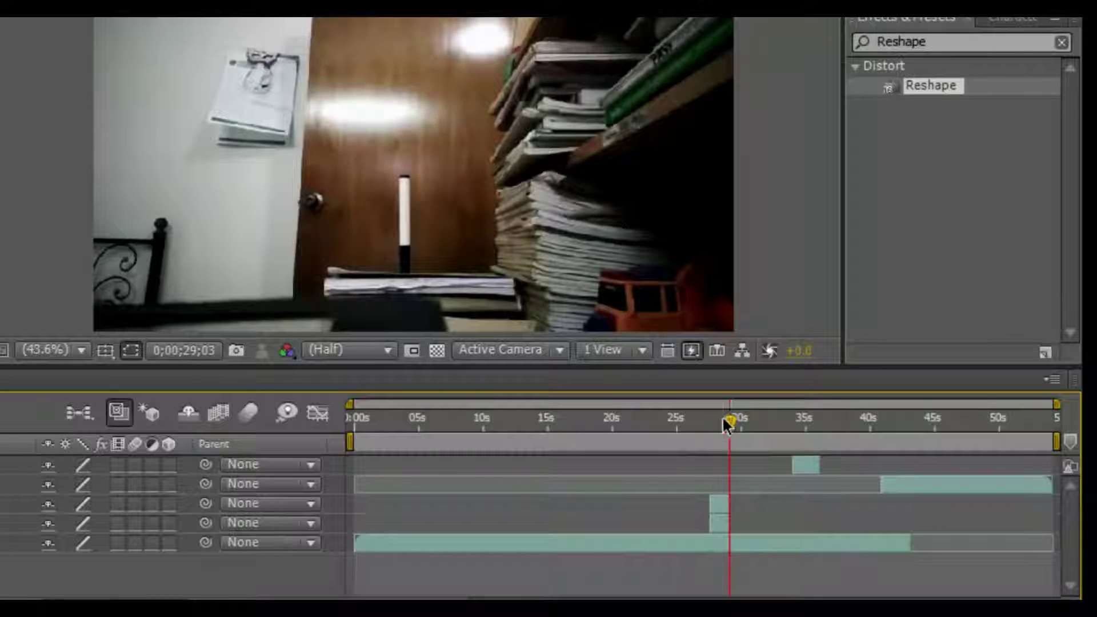
pyautogui.moveTo(724, 425)
pyautogui.mouseDown()
pyautogui.moveTo(693, 423)
pyautogui.moveTo(708, 429)
pyautogui.mouseUp()
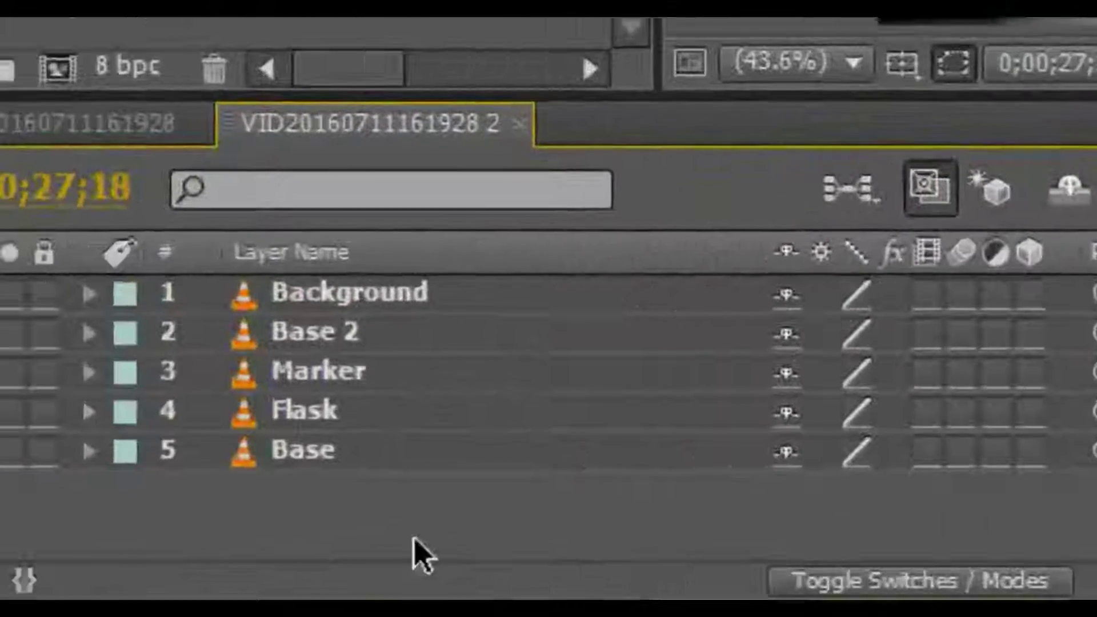
pyautogui.click(480, 436)
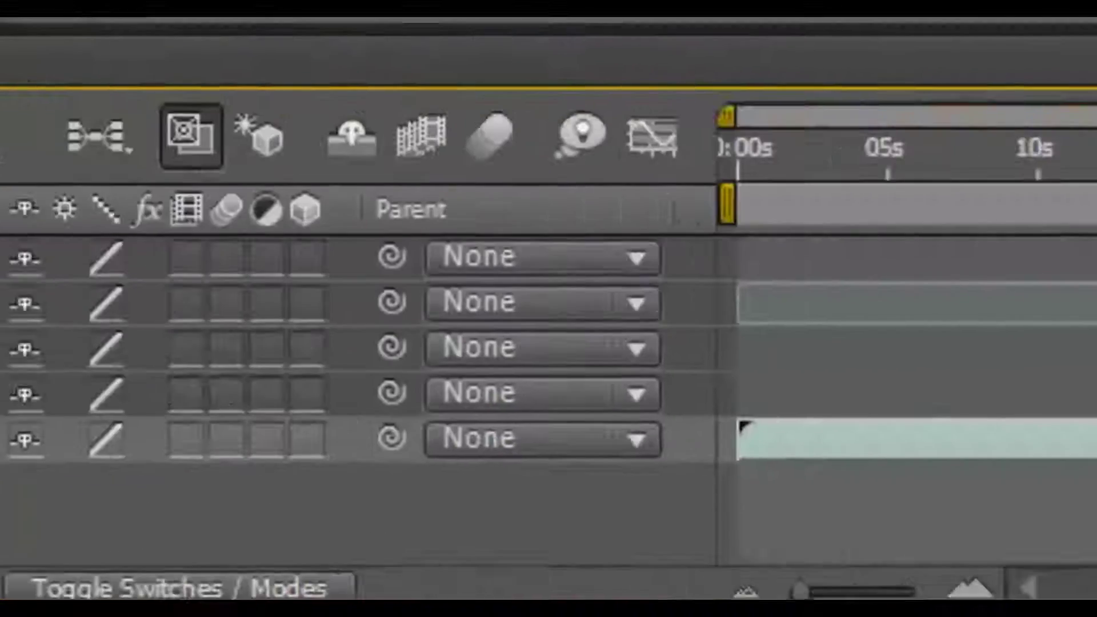
# - Slide the Base 2 clip about 12 seconds earlier so it starts near 29 s
pyautogui.moveTo(510, 168); pyautogui.dragTo(841, 185)
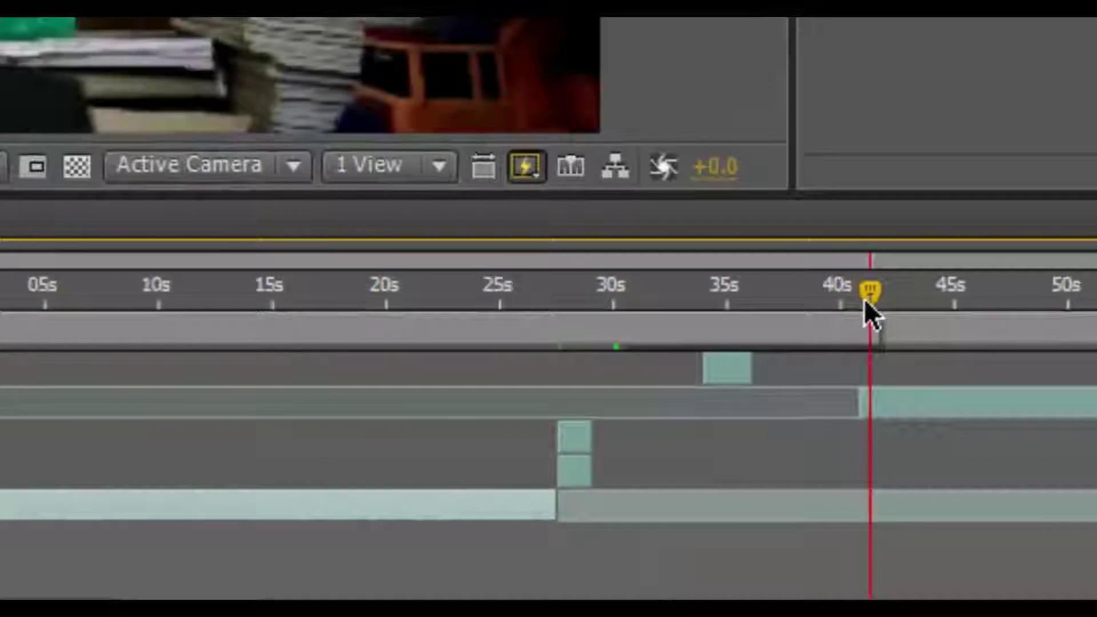
pyautogui.moveTo(864, 298); pyautogui.dragTo(935, 308)
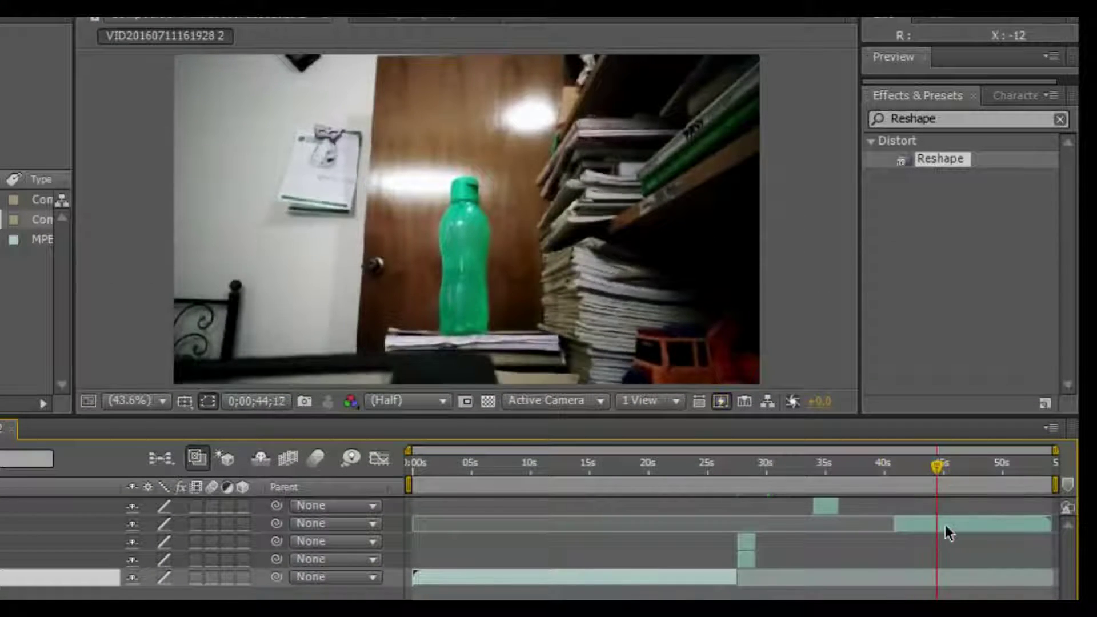
pyautogui.moveTo(945, 524); pyautogui.dragTo(844, 527)
pyautogui.moveTo(683, 484); pyautogui.dragTo(635, 480)
# - Return the time indicator to 0;00;28;04 and select the Marker layer
pyautogui.moveTo(845, 398); pyautogui.dragTo(556, 400)
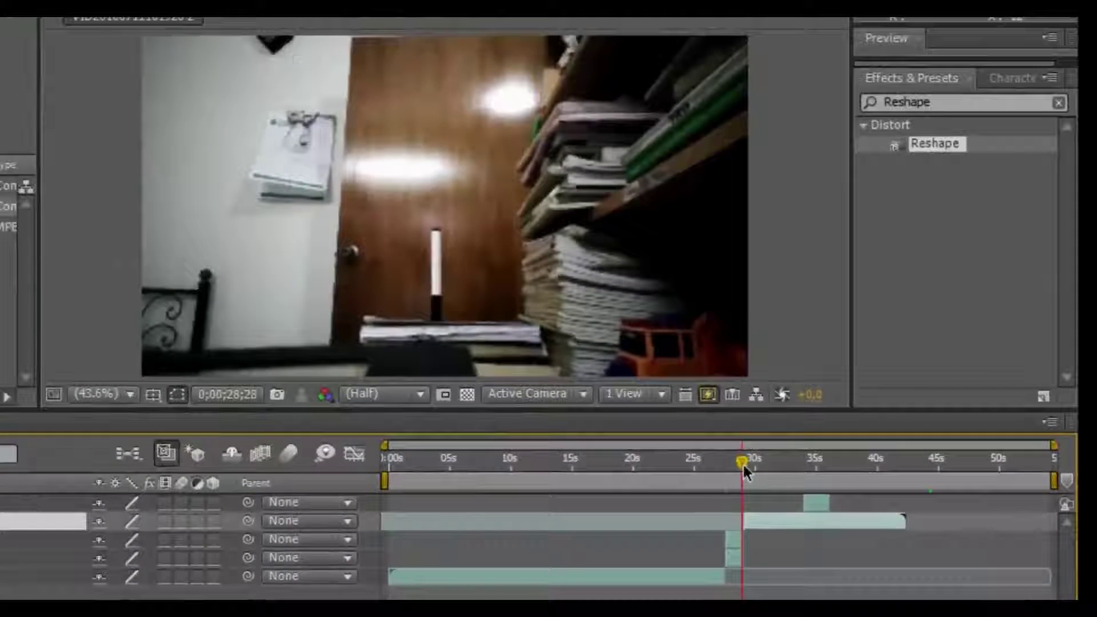
pyautogui.moveTo(743, 462); pyautogui.dragTo(732, 463)
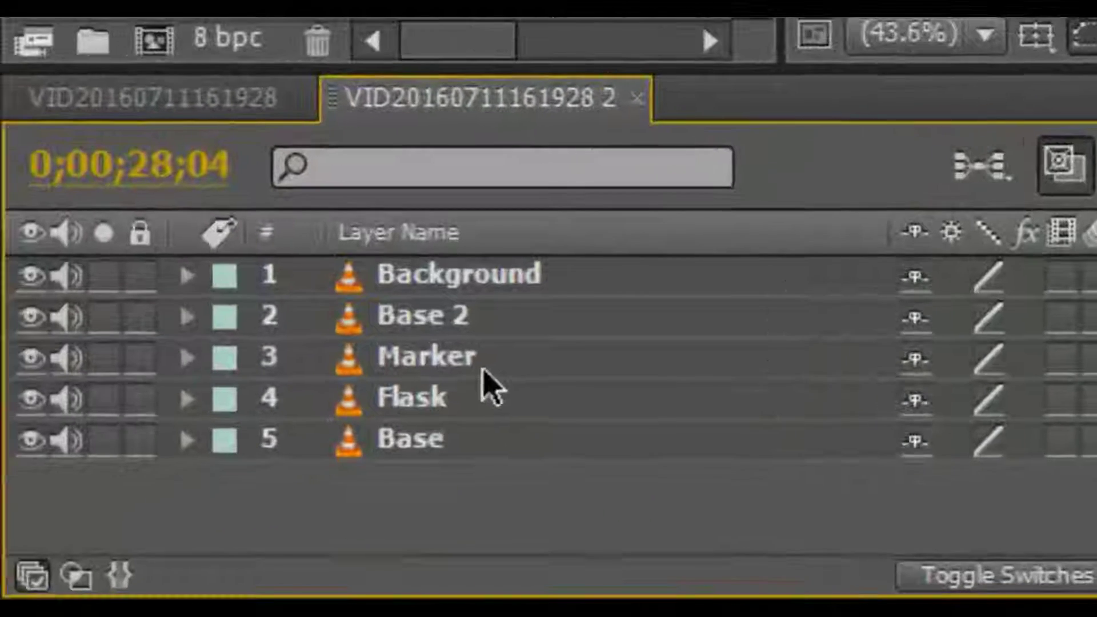
pyautogui.click(453, 367)
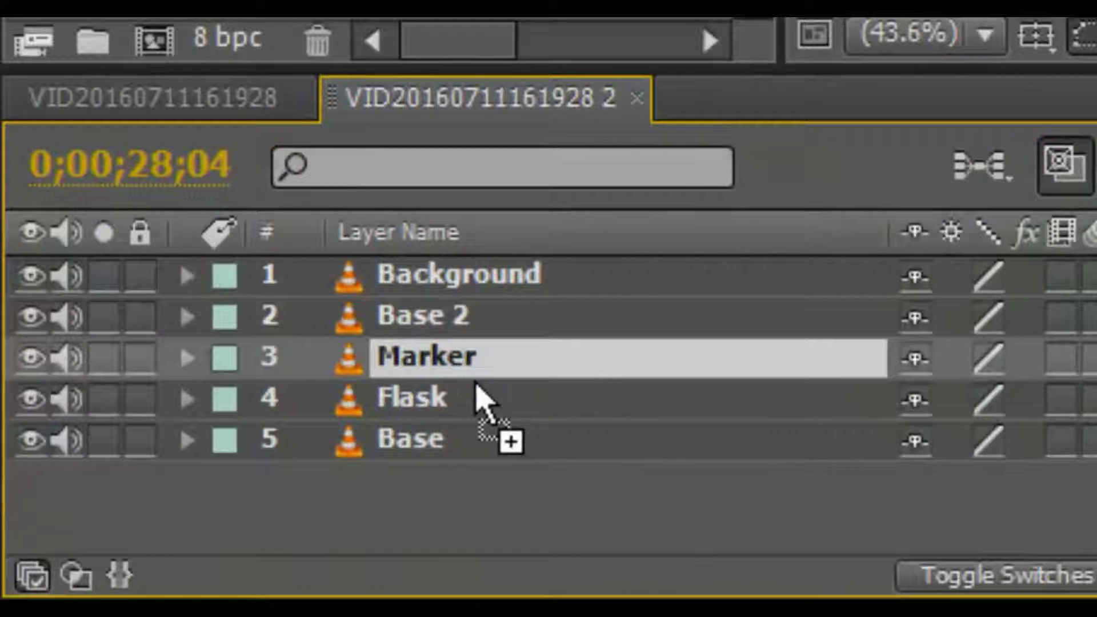
# - Place the Marker layer below Flask and check the flask around 30 seconds
pyautogui.moveTo(476, 384)
pyautogui.mouseDown()
pyautogui.moveTo(480, 430)
pyautogui.moveTo(472, 421)
pyautogui.mouseUp()
pyautogui.click(485, 509)
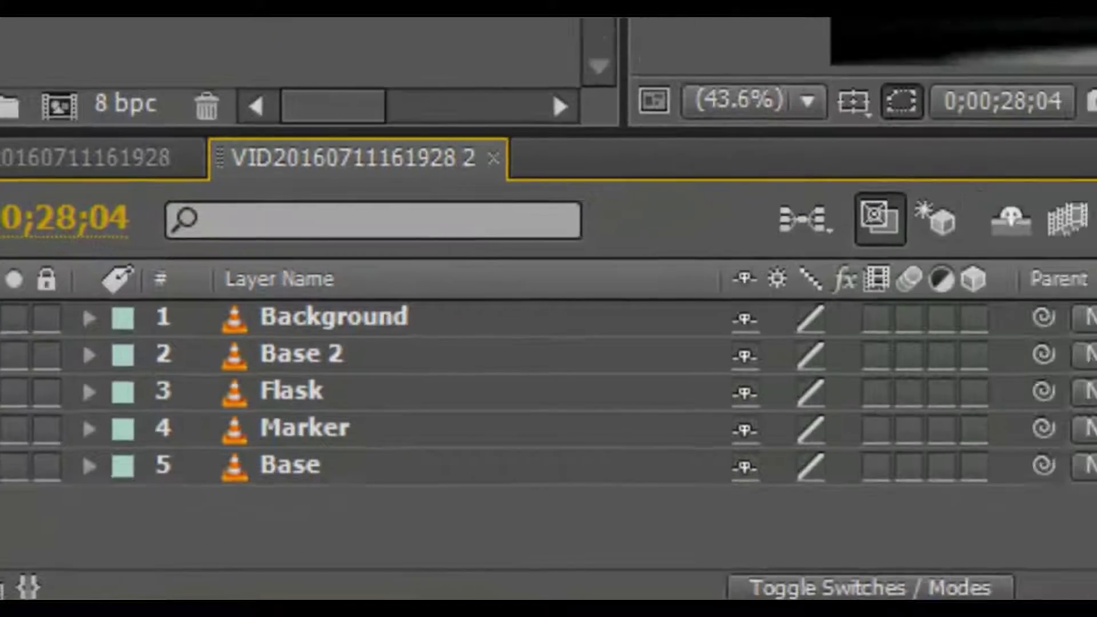
pyautogui.moveTo(774, 439); pyautogui.dragTo(905, 440)
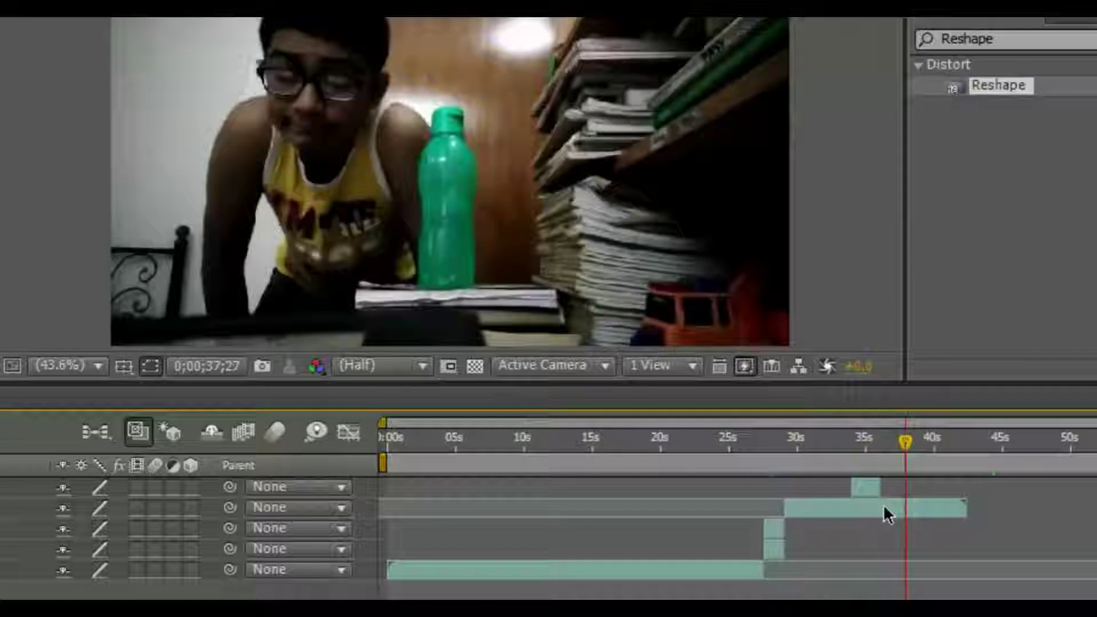
# - Move the Background layer down between Marker and Base
pyautogui.moveTo(865, 490); pyautogui.dragTo(833, 493)
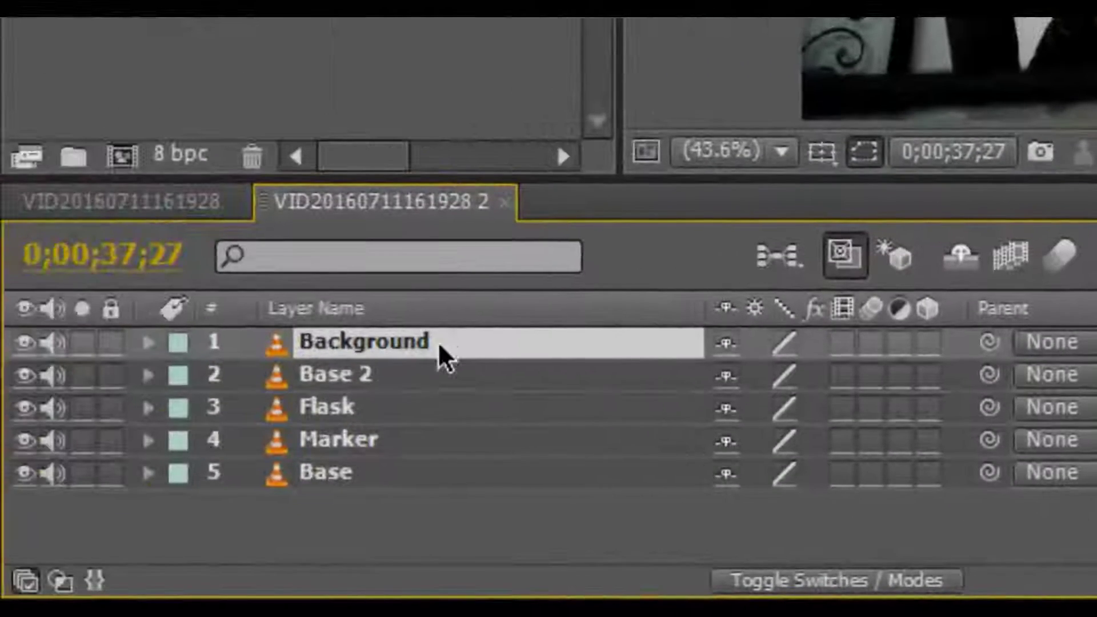
pyautogui.moveTo(450, 375); pyautogui.dragTo(450, 446)
pyautogui.click(540, 498)
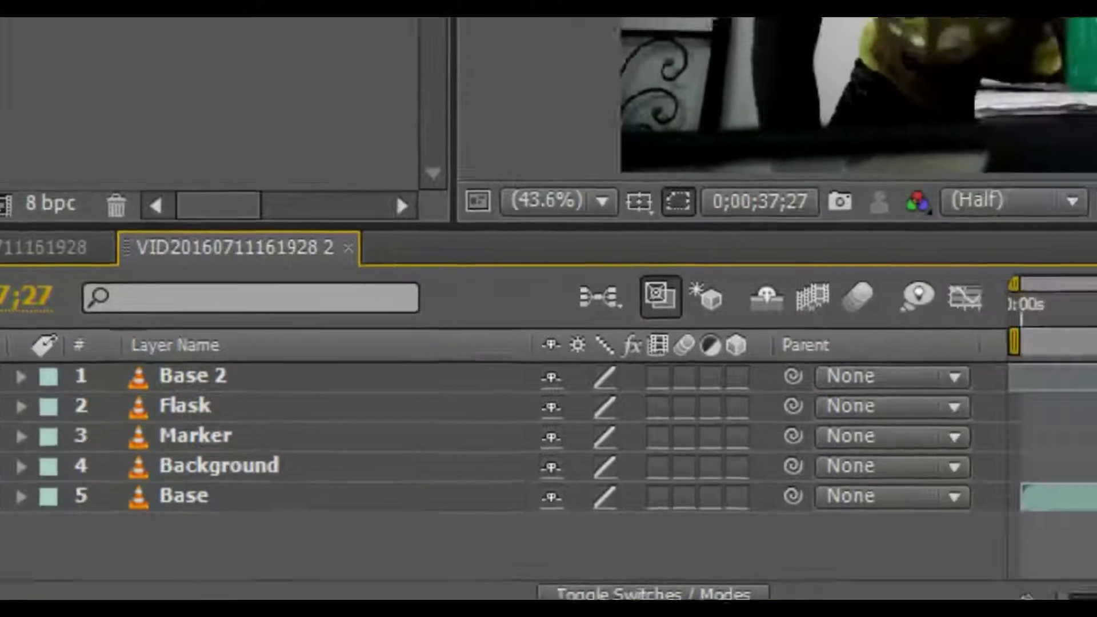
pyautogui.click(1088, 531)
# - Line the Background clip up with the freeze frames and set the time to 0;00;27;04
pyautogui.moveTo(742, 551); pyautogui.dragTo(723, 551)
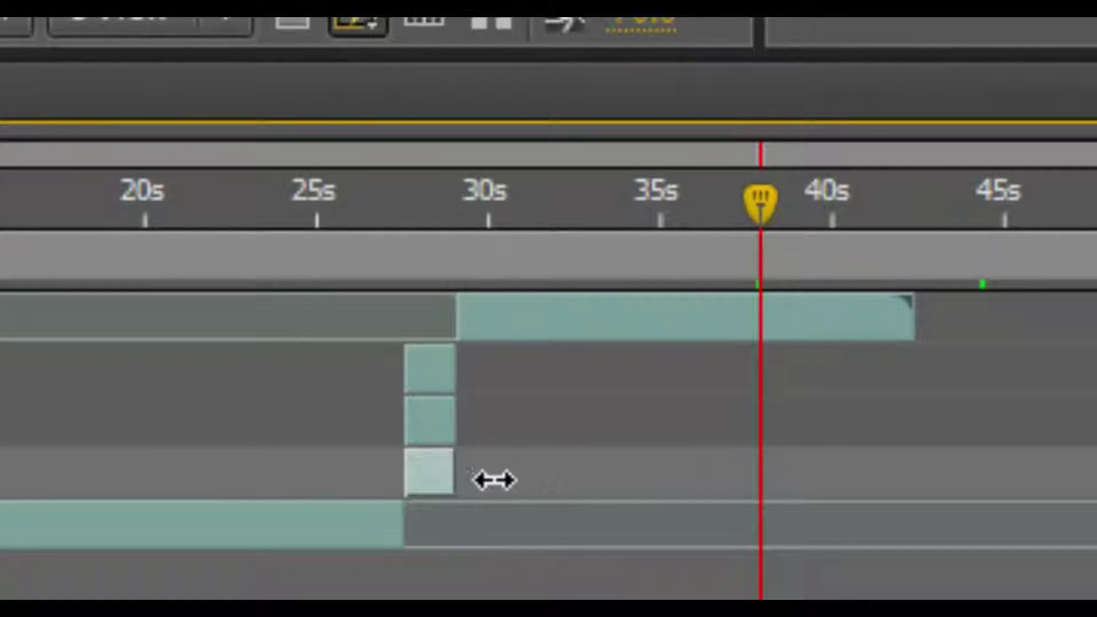
pyautogui.moveTo(760, 217); pyautogui.dragTo(393, 220)
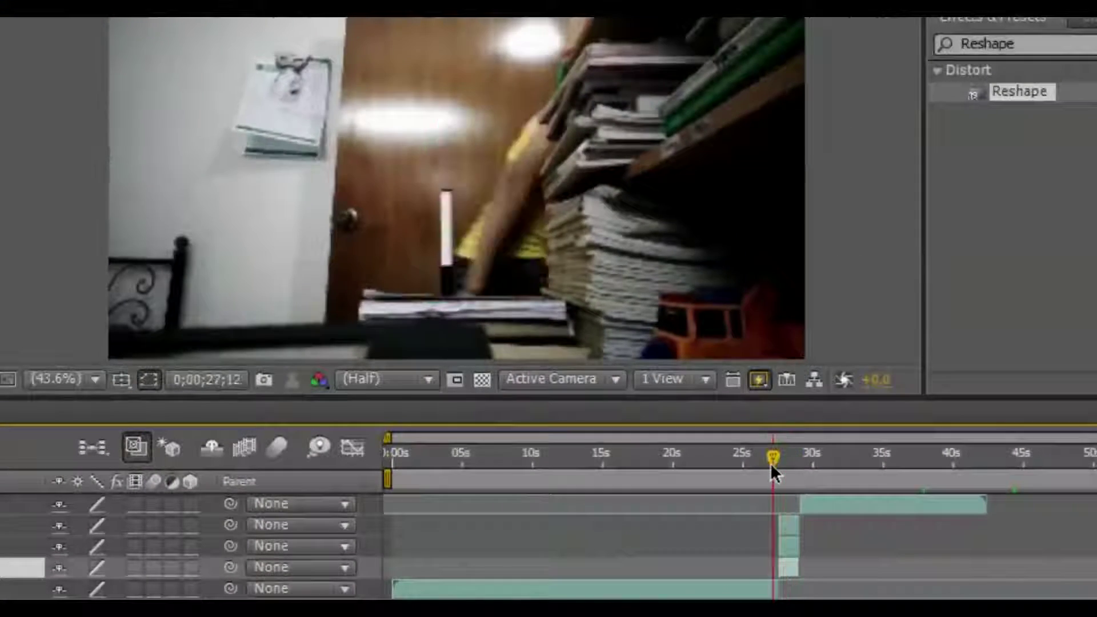
pyautogui.moveTo(770, 463); pyautogui.dragTo(771, 462)
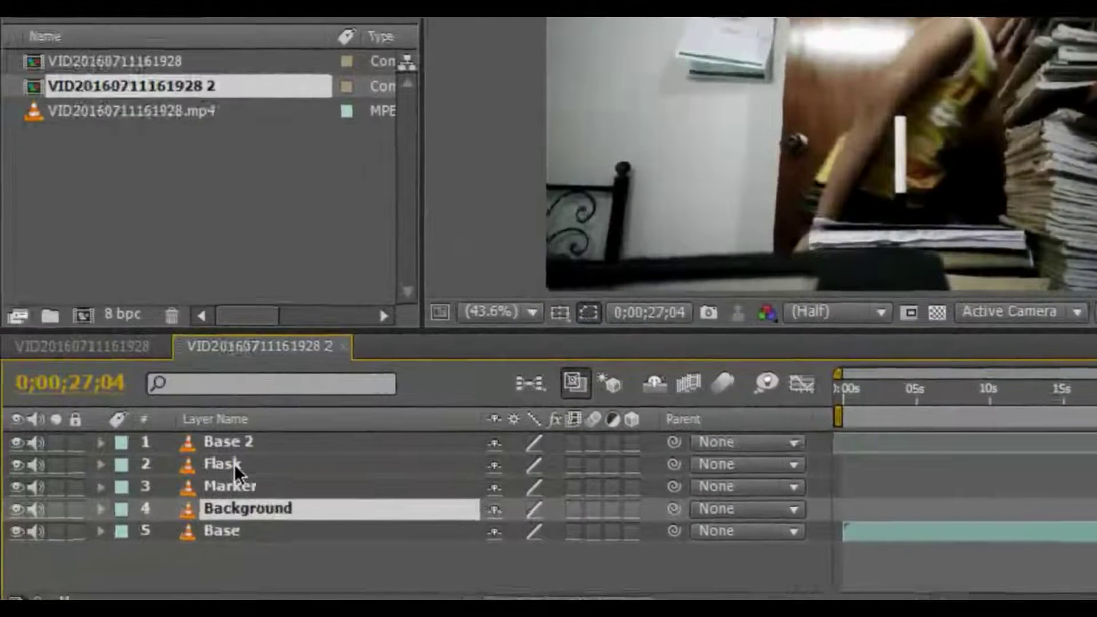
# - Hide the Base, Background and Base 2 layers so only the flask shows
pyautogui.click(23, 498)
pyautogui.moveTo(39, 477); pyautogui.dragTo(35, 426)
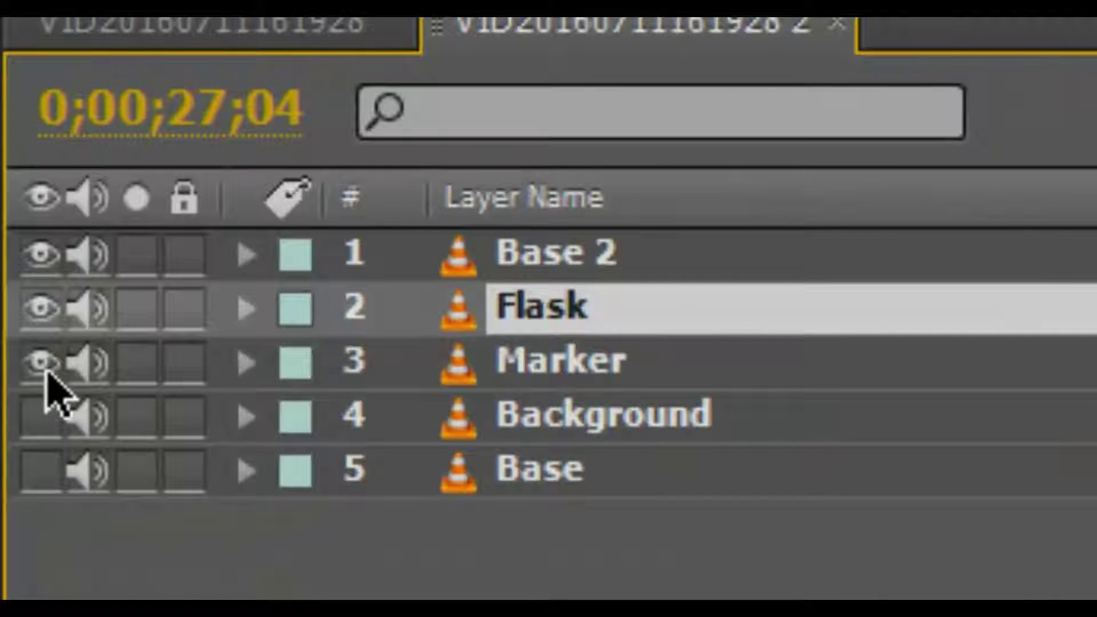
pyautogui.click(35, 256)
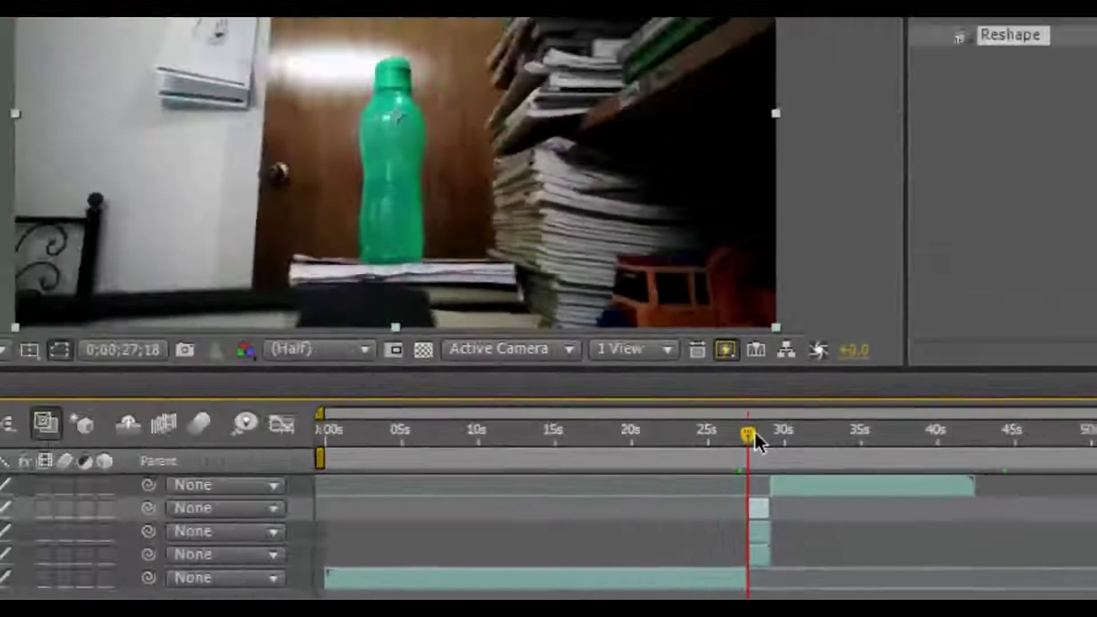
pyautogui.scroll(3, 467, 176)
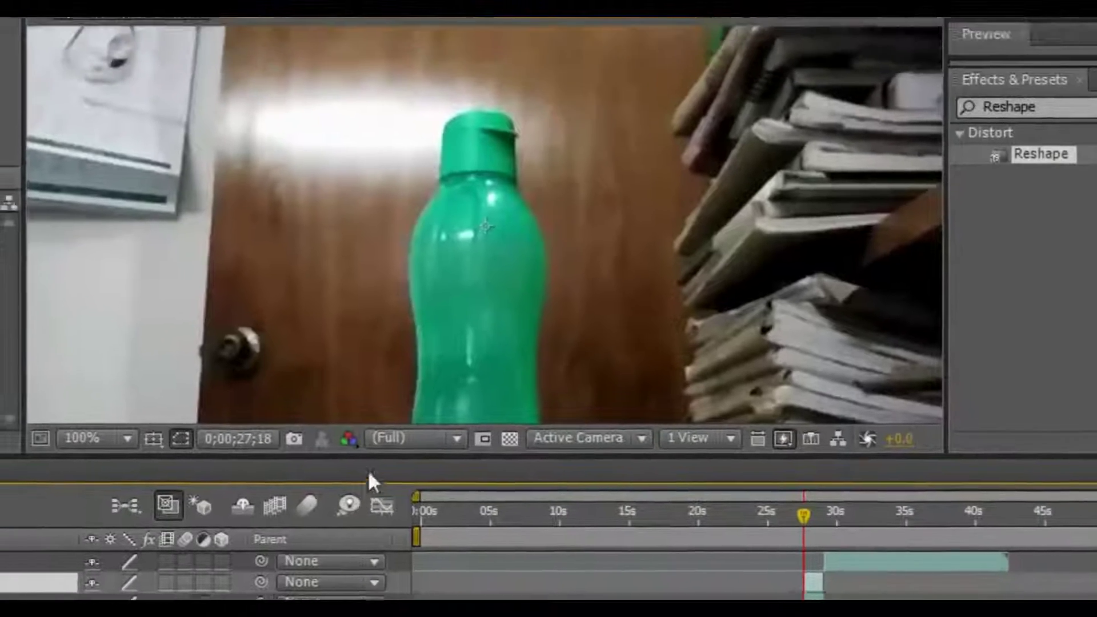
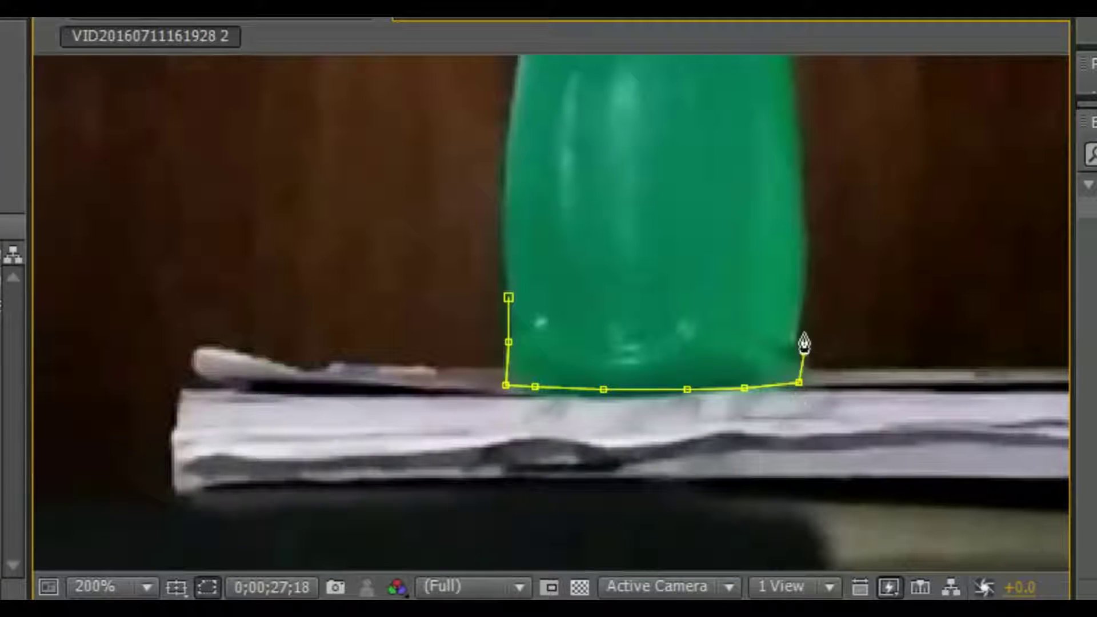
# - Trace the mask up the flask's right edge to the neck with Pen points
pyautogui.moveTo(819, 313); pyautogui.dragTo(539, 547)
pyautogui.click(528, 510)
pyautogui.click(524, 451)
pyautogui.click(516, 375)
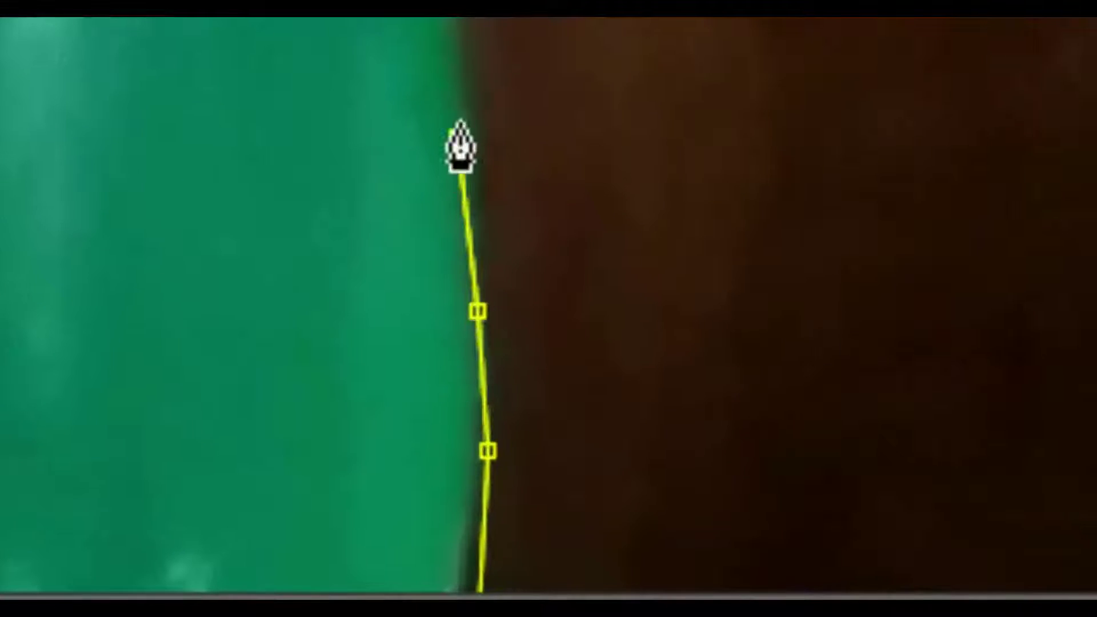
pyautogui.click(458, 138)
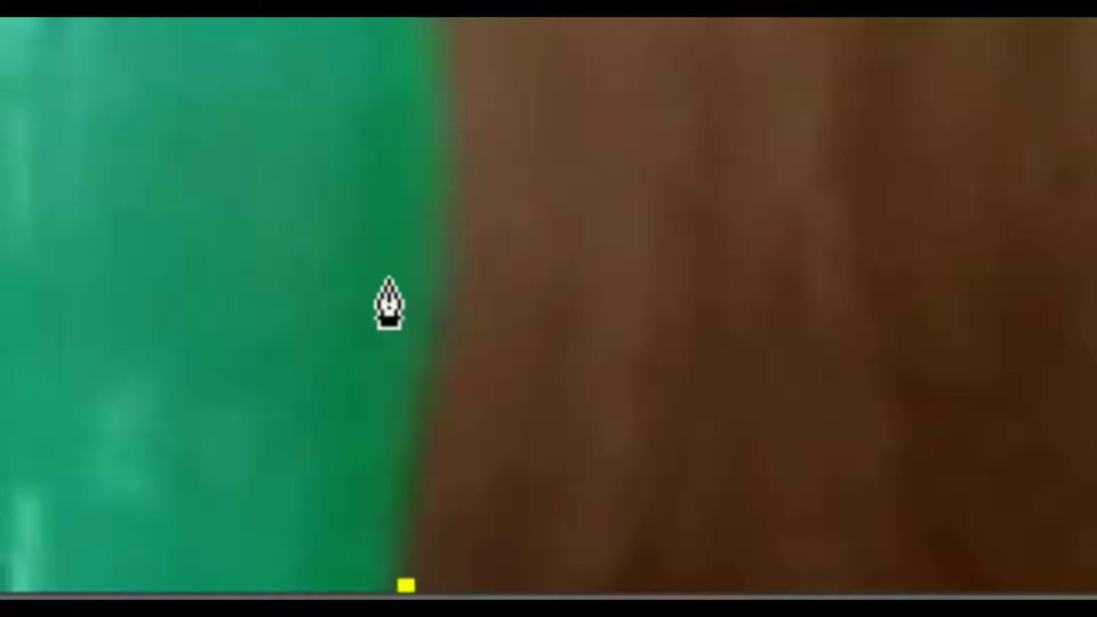
pyautogui.click(469, 407)
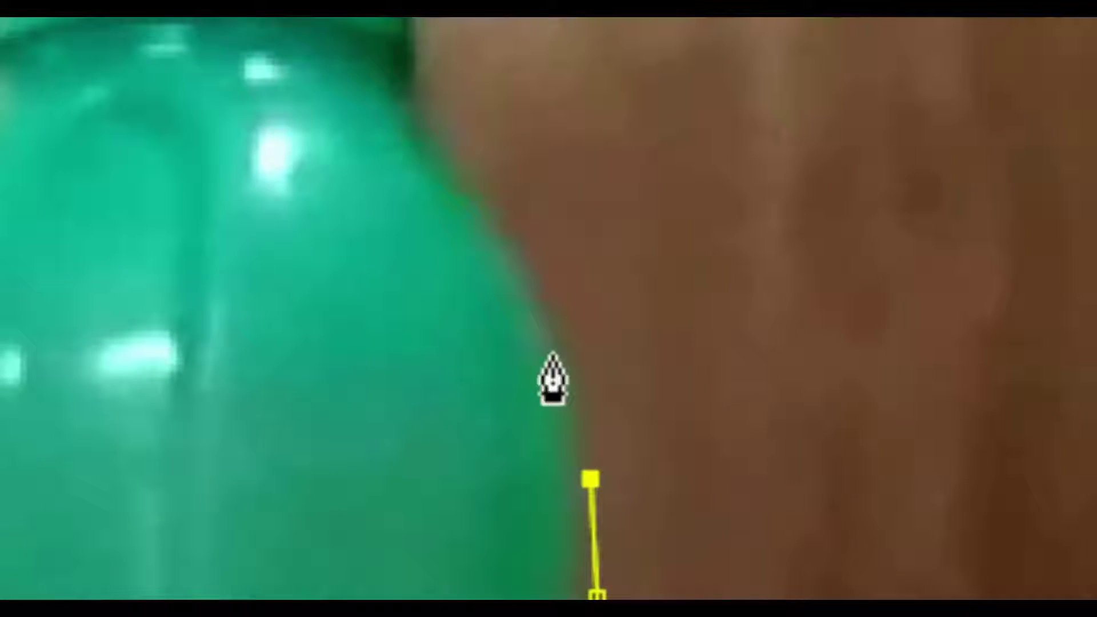
pyautogui.click(549, 352)
pyautogui.click(451, 190)
pyautogui.click(448, 56)
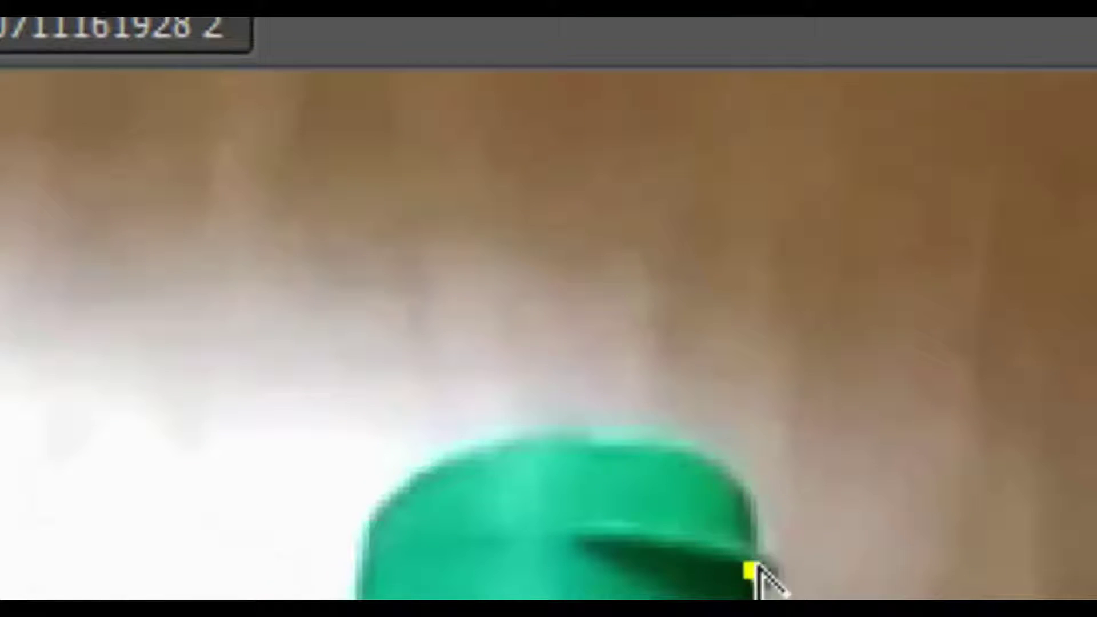
# - Continue the mask across the cap and down the left side, closing it on the first point
pyautogui.click(761, 496)
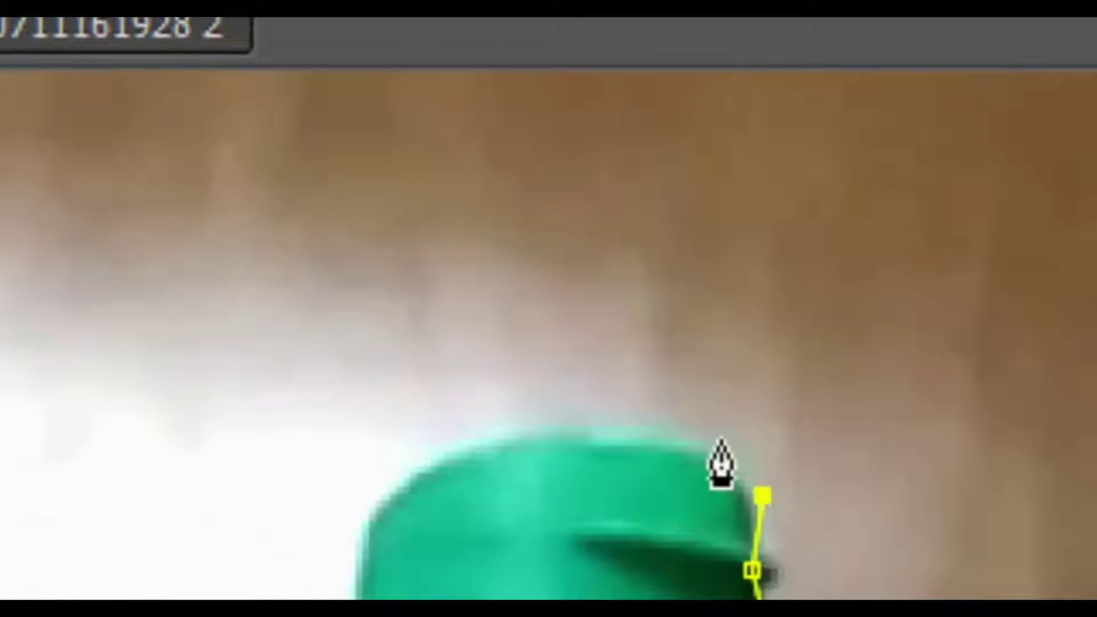
pyautogui.moveTo(642, 436); pyautogui.dragTo(594, 436)
pyautogui.click(426, 497)
pyautogui.click(367, 530)
pyautogui.moveTo(335, 568); pyautogui.dragTo(319, 592)
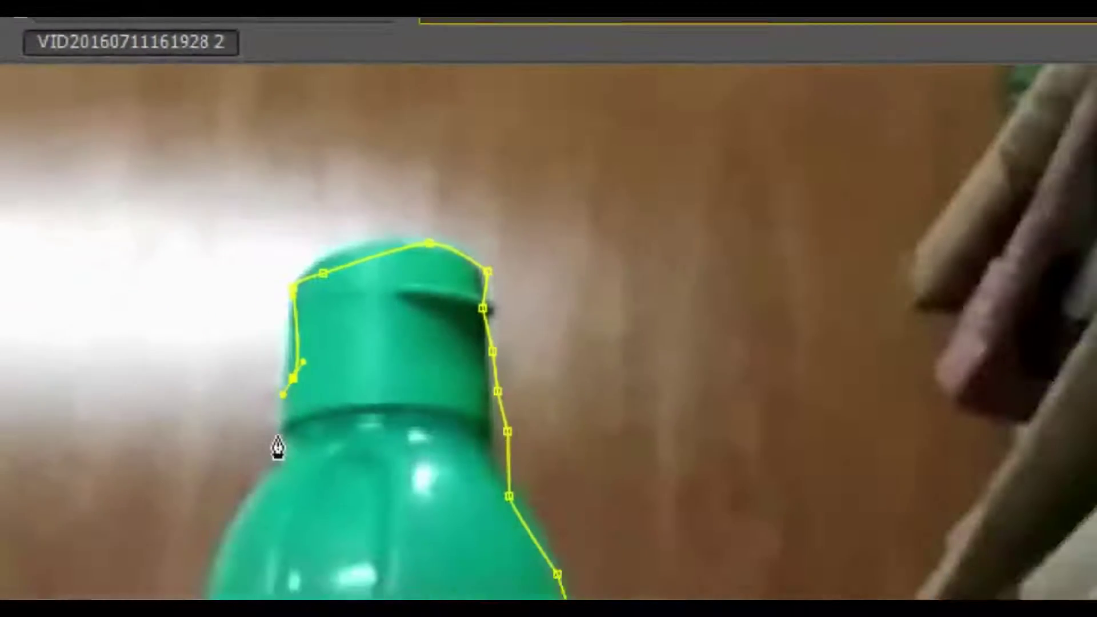
pyautogui.click(276, 436)
pyautogui.moveTo(370, 345); pyautogui.dragTo(591, 128)
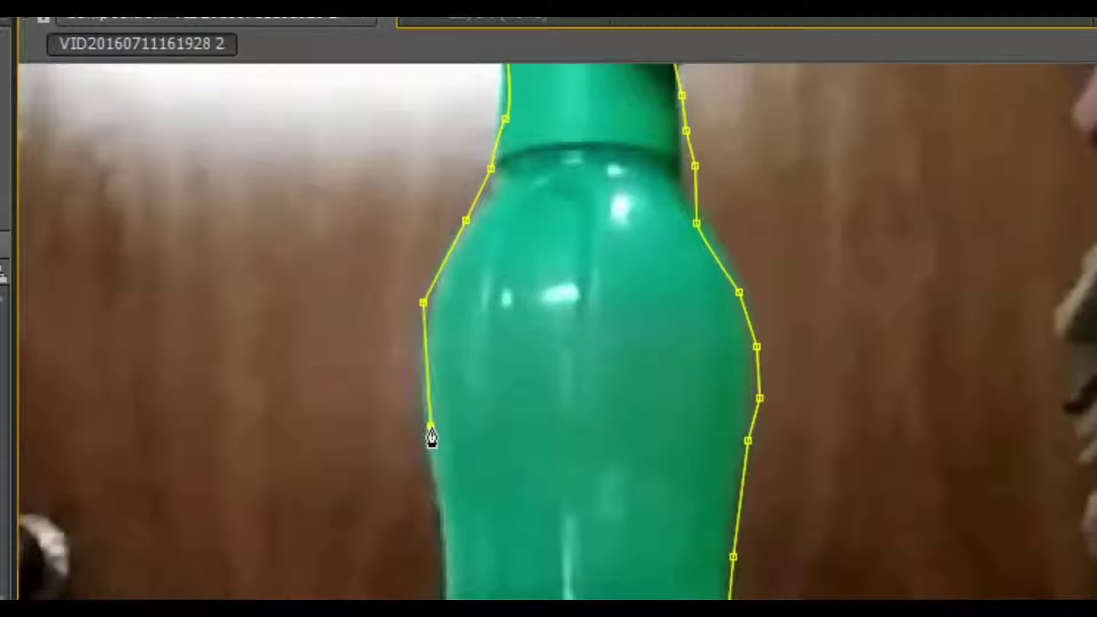
pyautogui.moveTo(484, 454); pyautogui.dragTo(506, 255)
pyautogui.moveTo(471, 460); pyautogui.dragTo(596, 233)
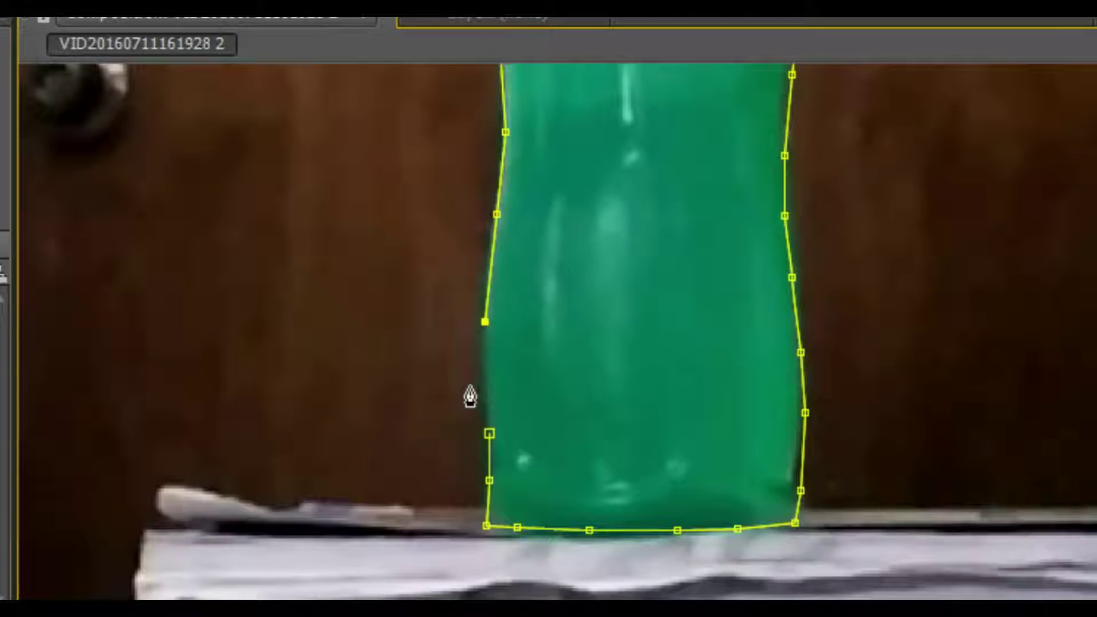
pyautogui.click(489, 434)
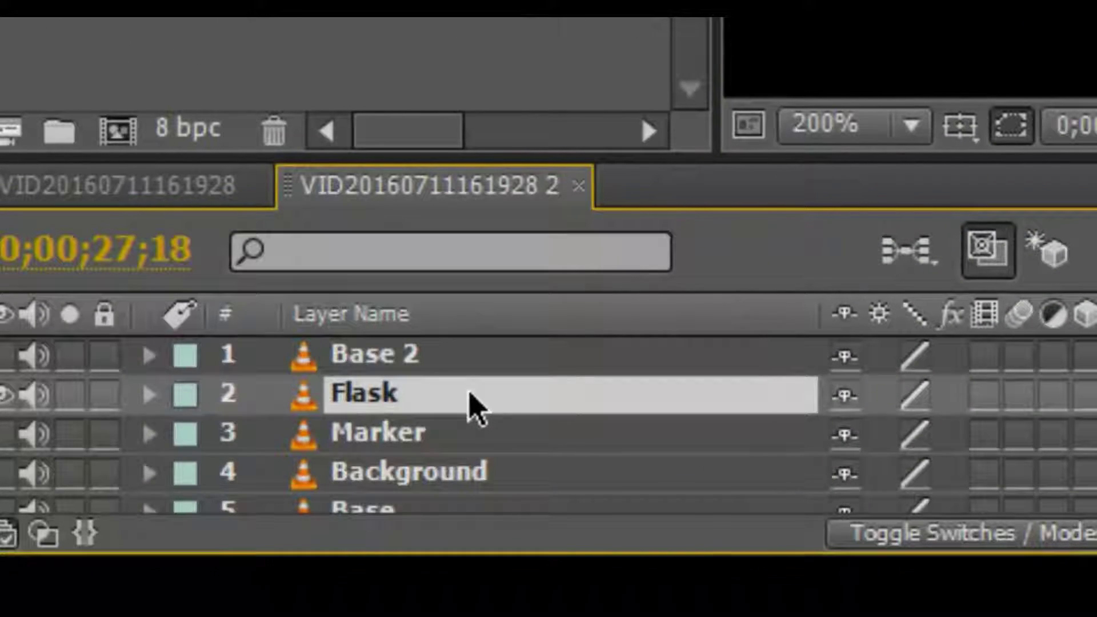
# - Give the Flask layer's Mask 1 an 8.0, 8.0 pixel feather
pyautogui.press('m')
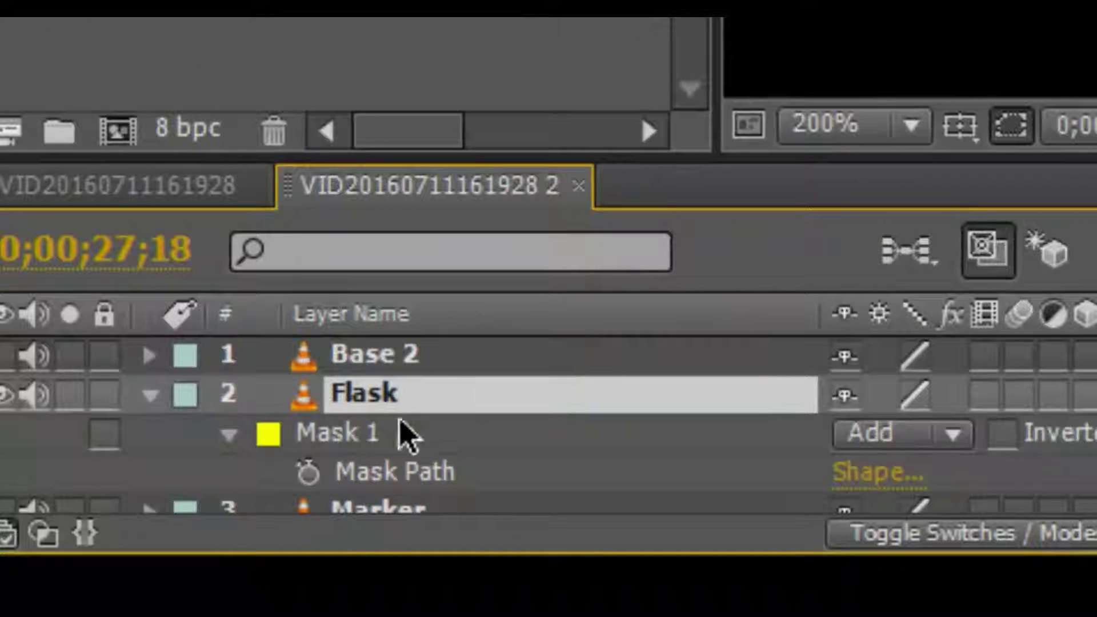
pyautogui.click(228, 447)
pyautogui.click(229, 436)
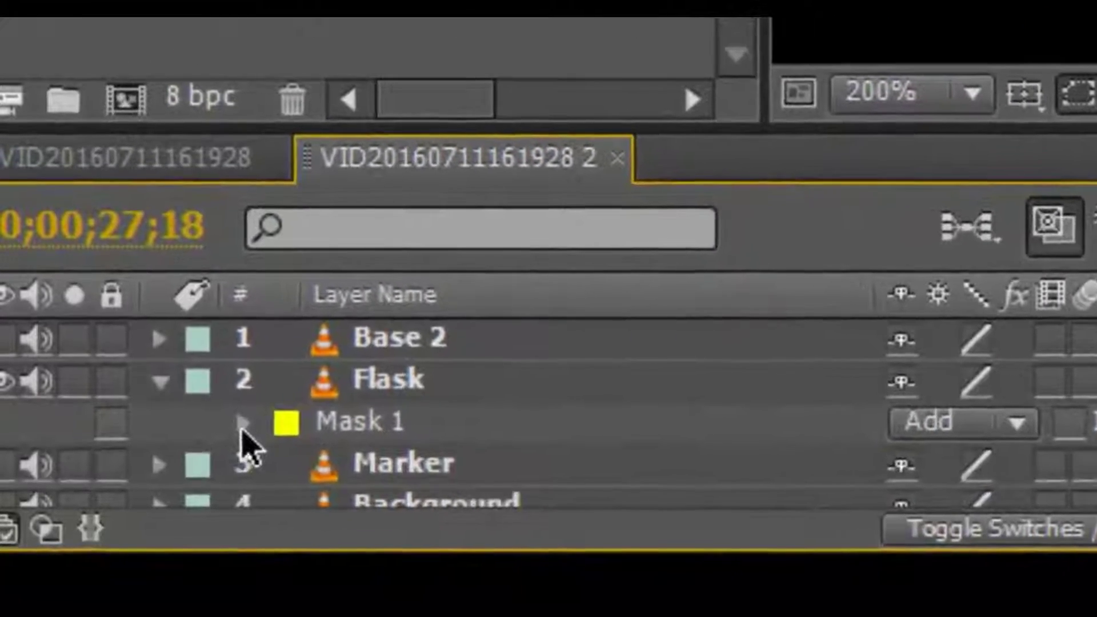
pyautogui.click(229, 435)
pyautogui.moveTo(1003, 436); pyautogui.dragTo(1036, 421)
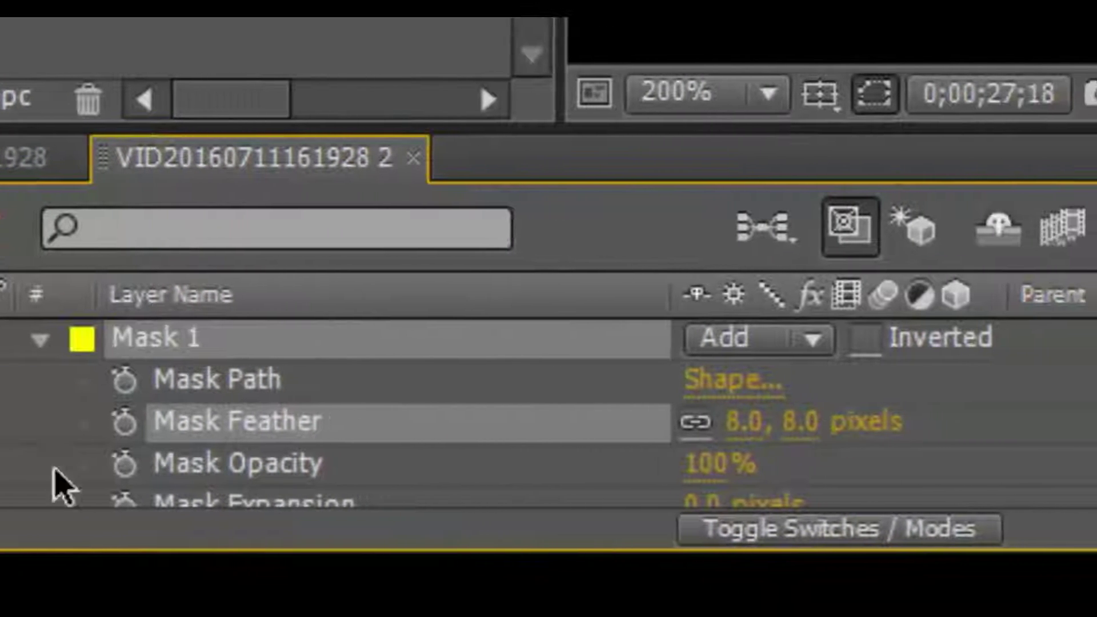
# - Browse the Mask 1 context menu, then collapse the Base 2 and Flask layer properties
pyautogui.scroll(1, 131, 337)
pyautogui.click(59, 341)
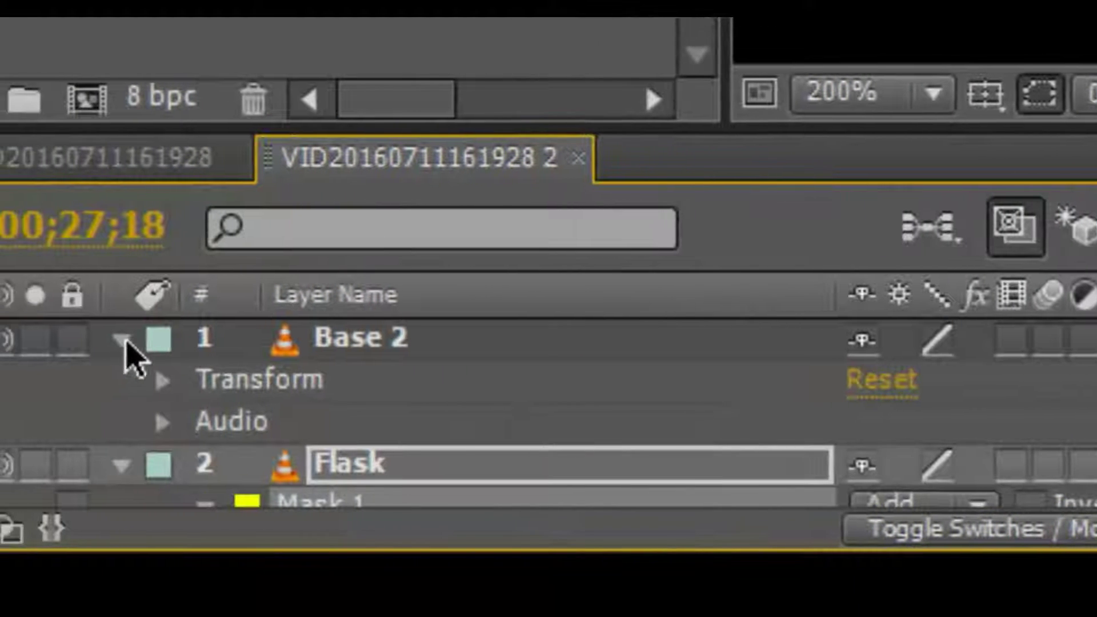
pyautogui.click(121, 340)
pyautogui.rightClick(329, 451)
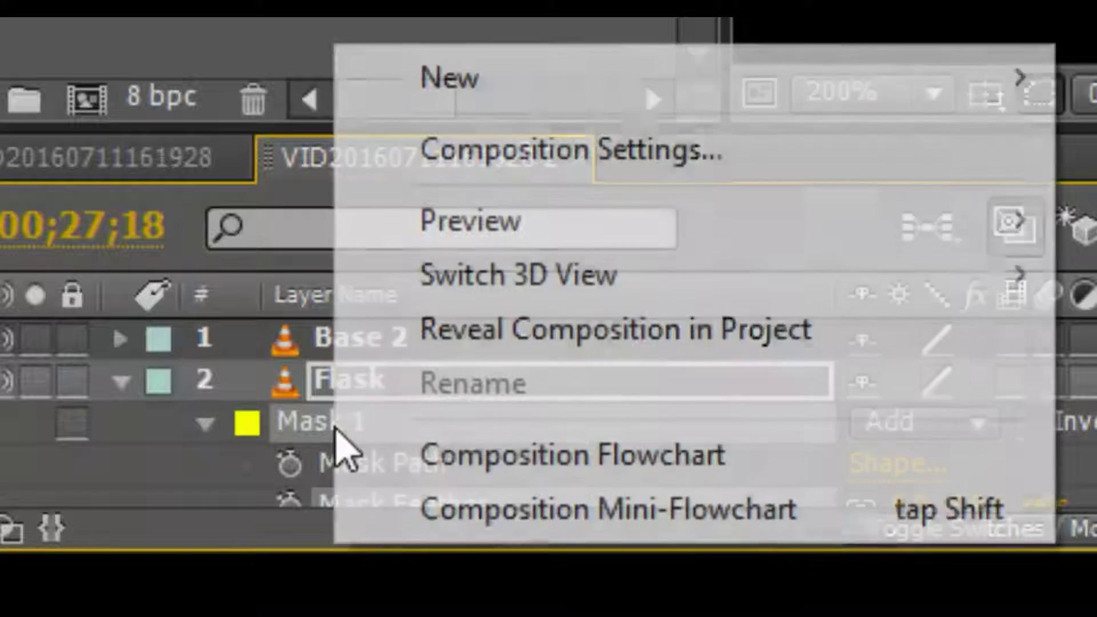
pyautogui.click(289, 424)
pyautogui.rightClick(291, 424)
pyautogui.click(285, 423)
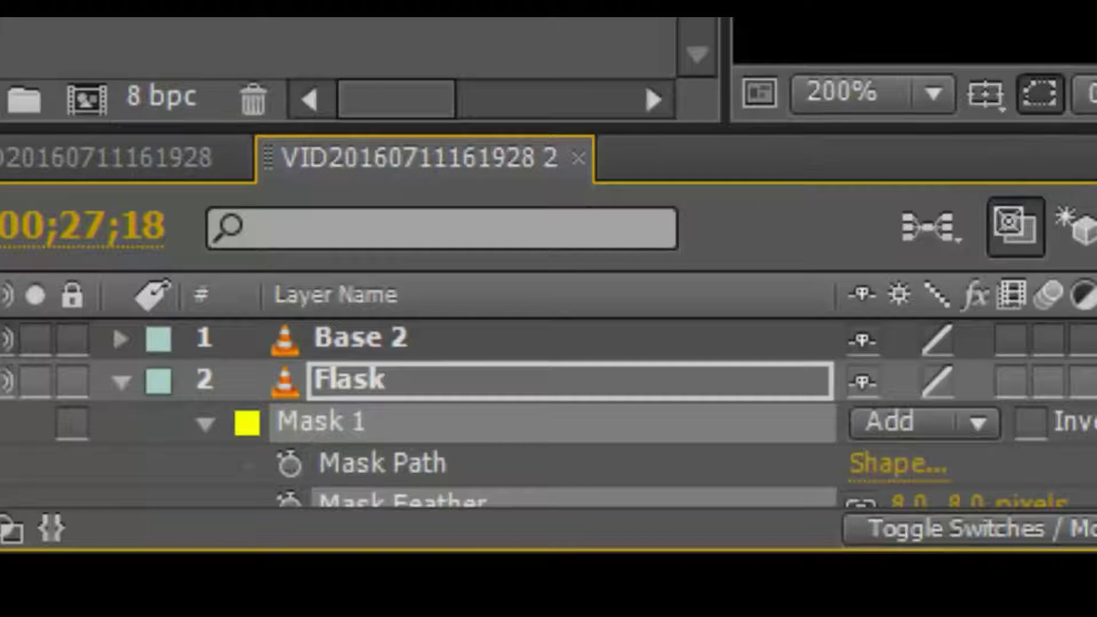
pyautogui.rightClick(333, 424)
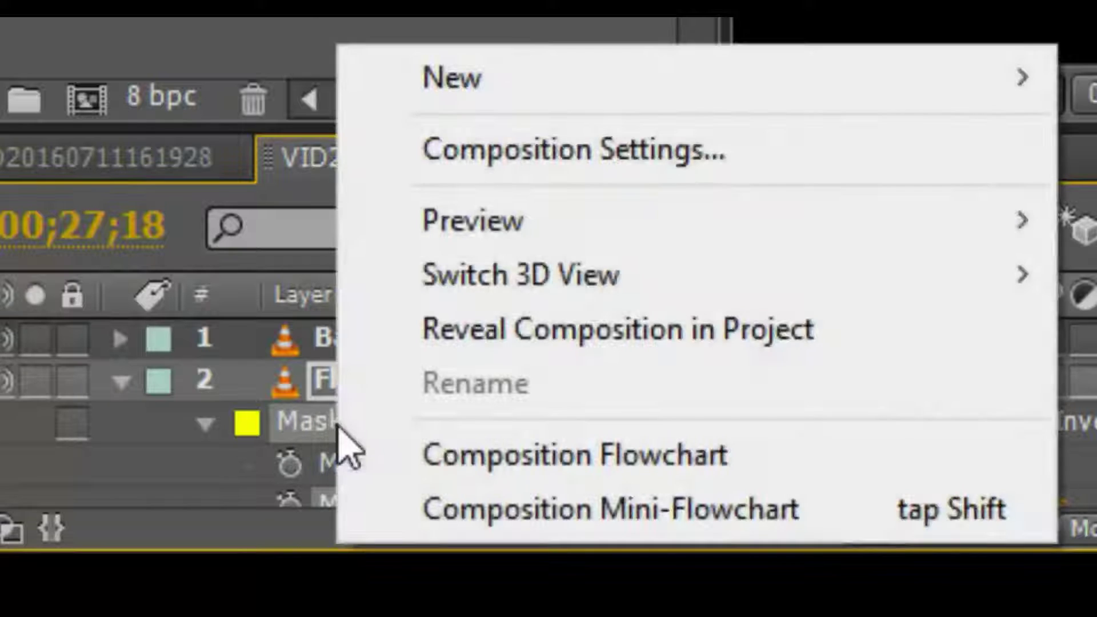
pyautogui.click(199, 88)
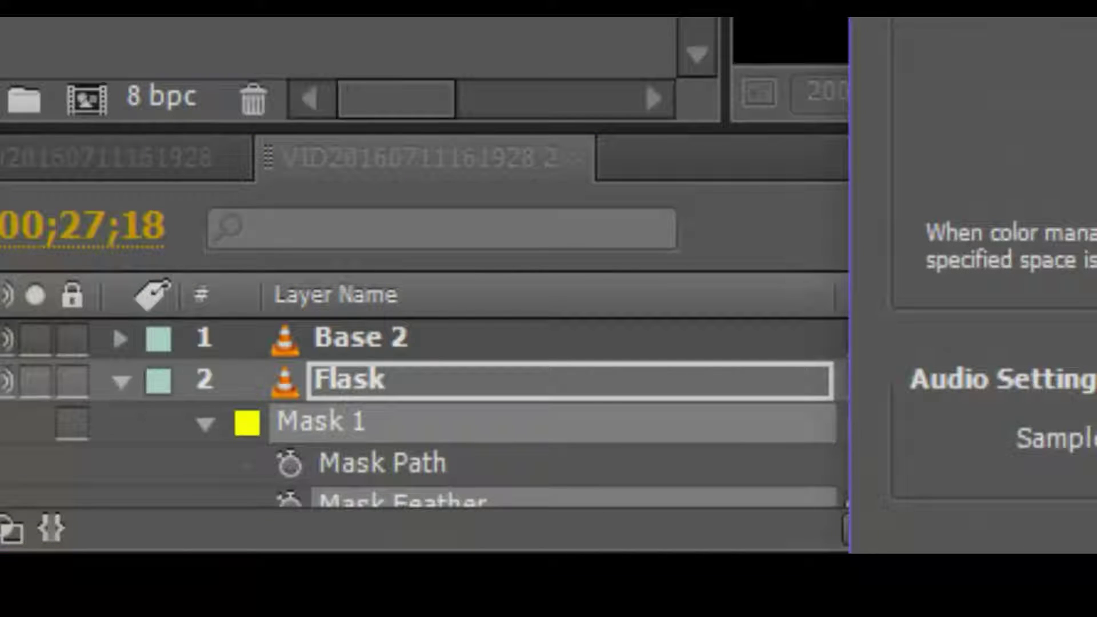
pyautogui.press('Escape')
pyautogui.click(135, 378)
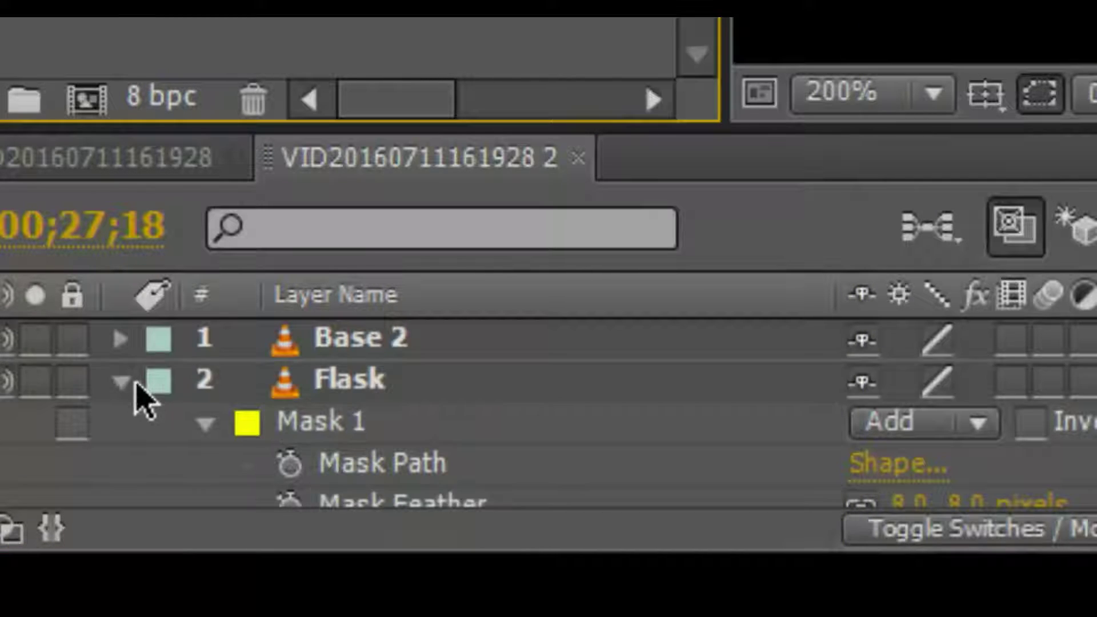
pyautogui.click(124, 382)
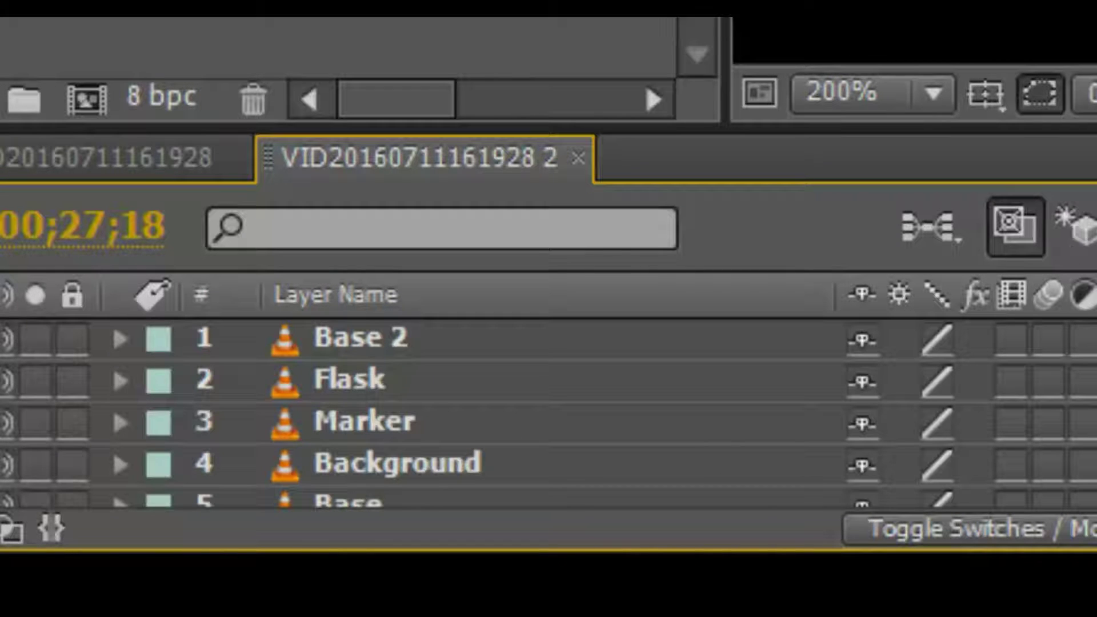
# - Maximize the timeline panel and hide every layer except Marker
pyautogui.press('`')
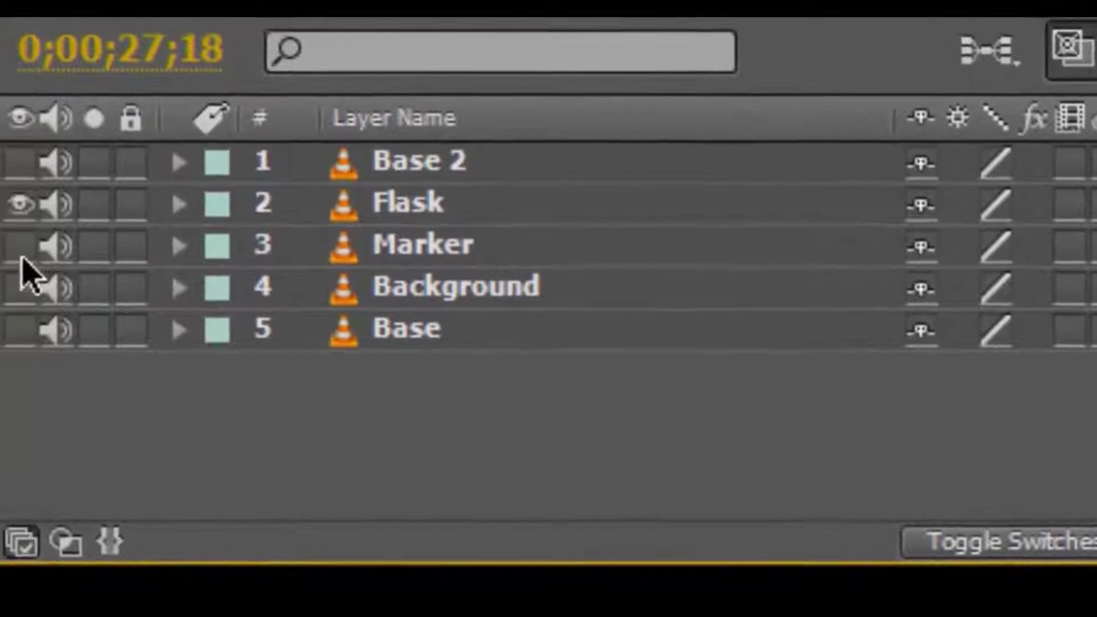
pyautogui.click(29, 330)
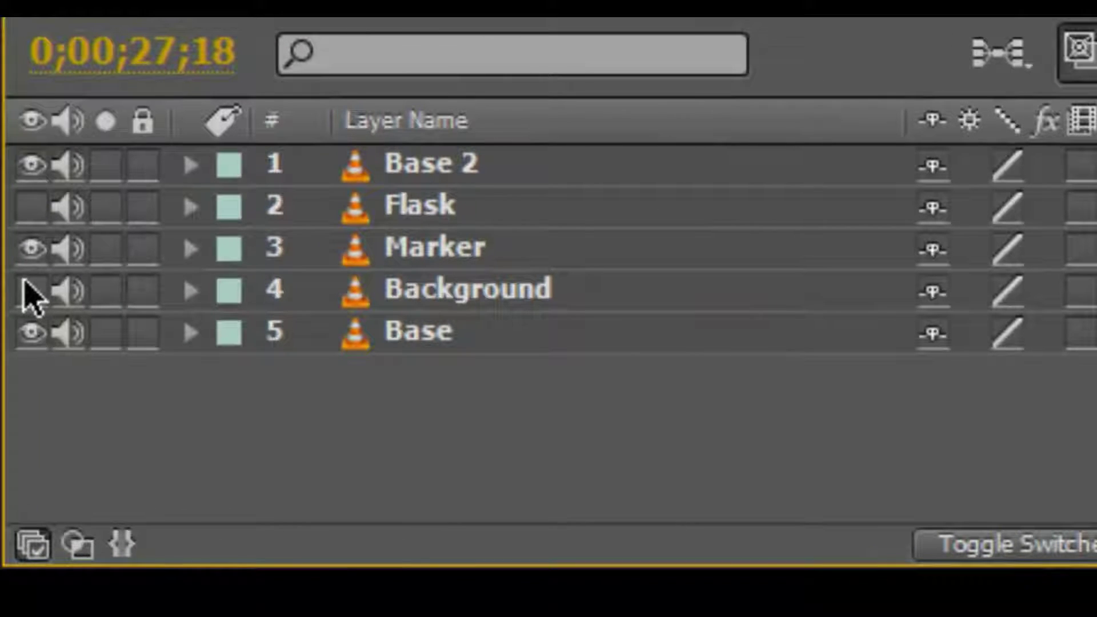
pyautogui.click(26, 281)
pyautogui.click(34, 172)
pyautogui.moveTo(17, 296); pyautogui.dragTo(21, 326)
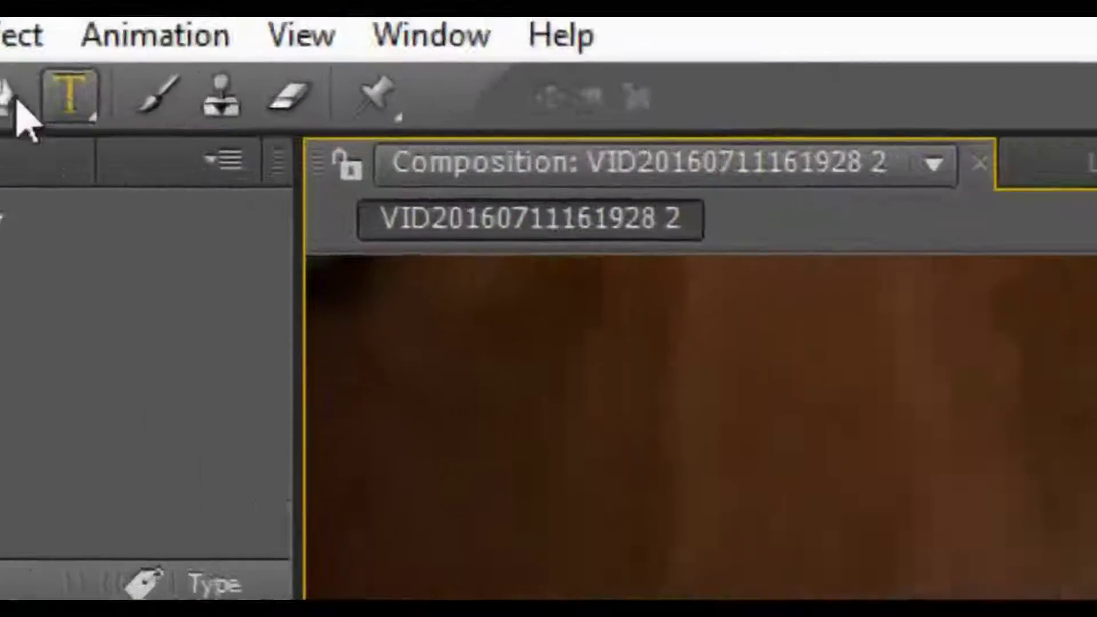
# - Select the Marker layer and draw a closed Pen mask around the marker's lower end
pyautogui.click(10, 103)
pyautogui.press('v')
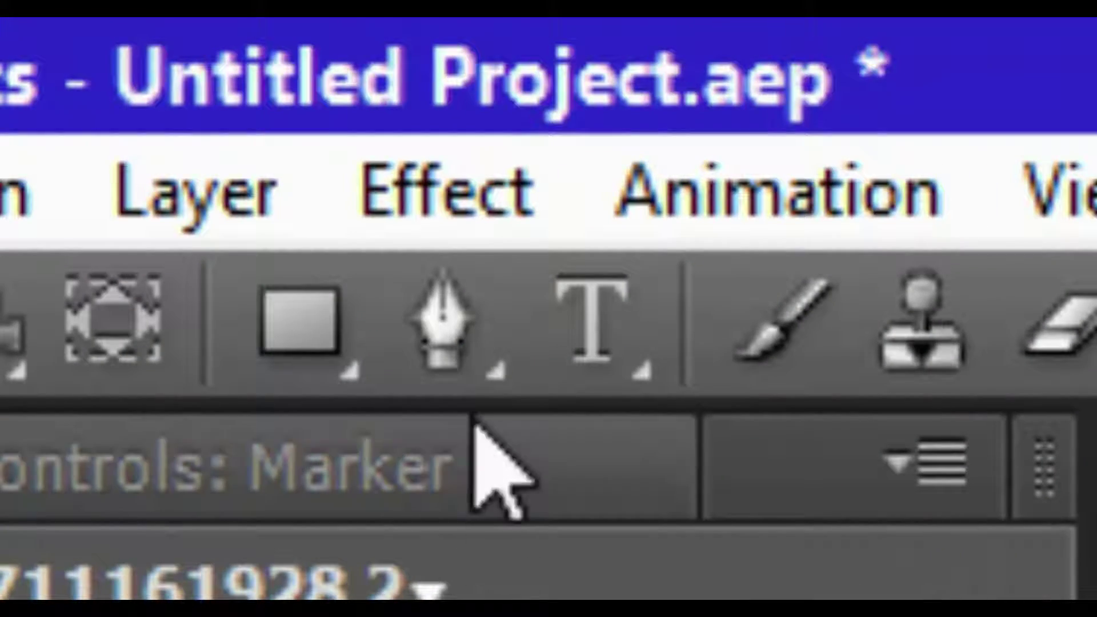
pyautogui.click(444, 322)
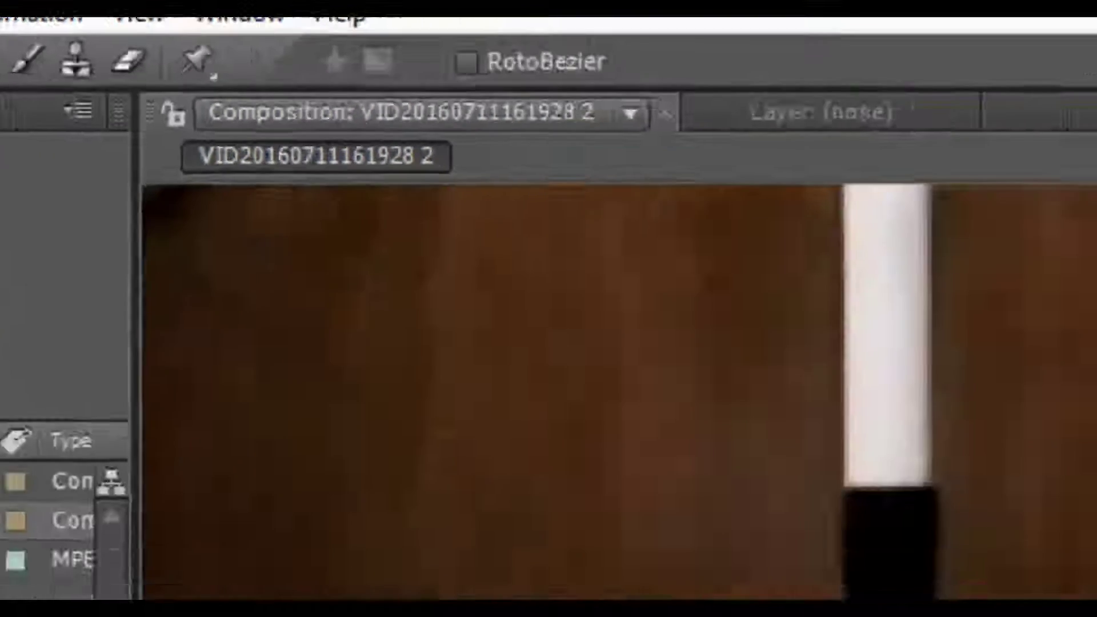
pyautogui.click(504, 495)
pyautogui.click(533, 496)
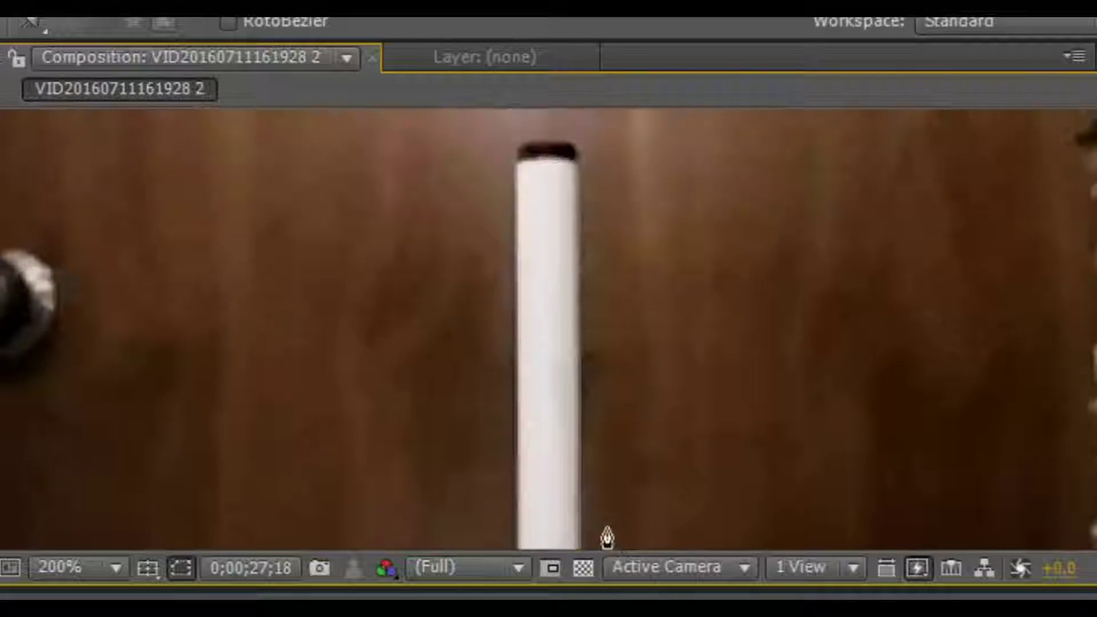
pyautogui.click(579, 541)
pyautogui.click(579, 435)
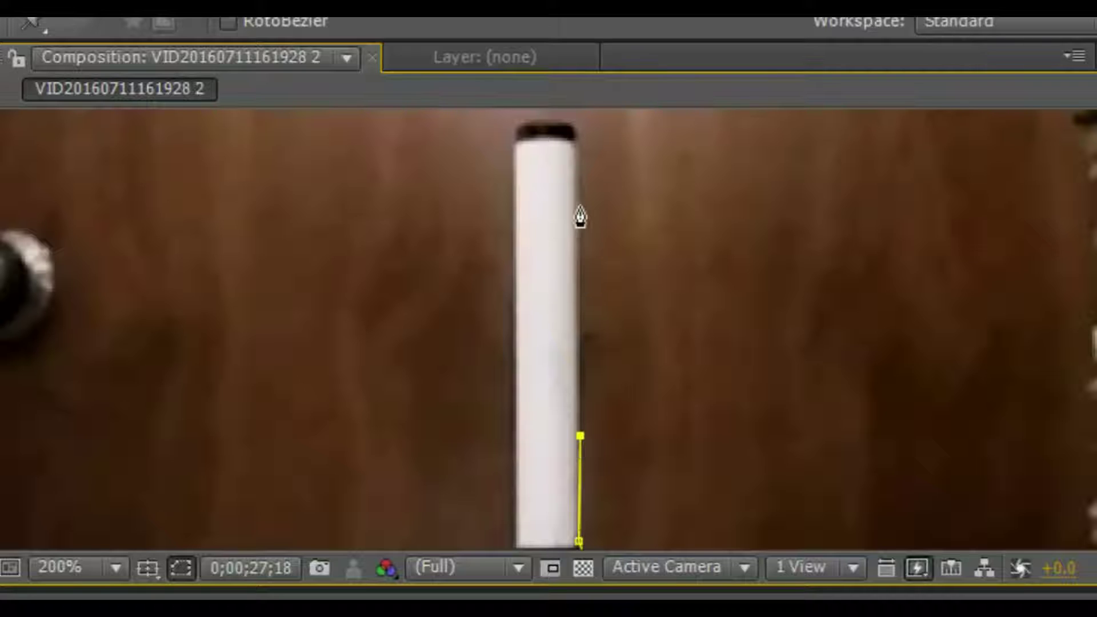
pyautogui.click(576, 135)
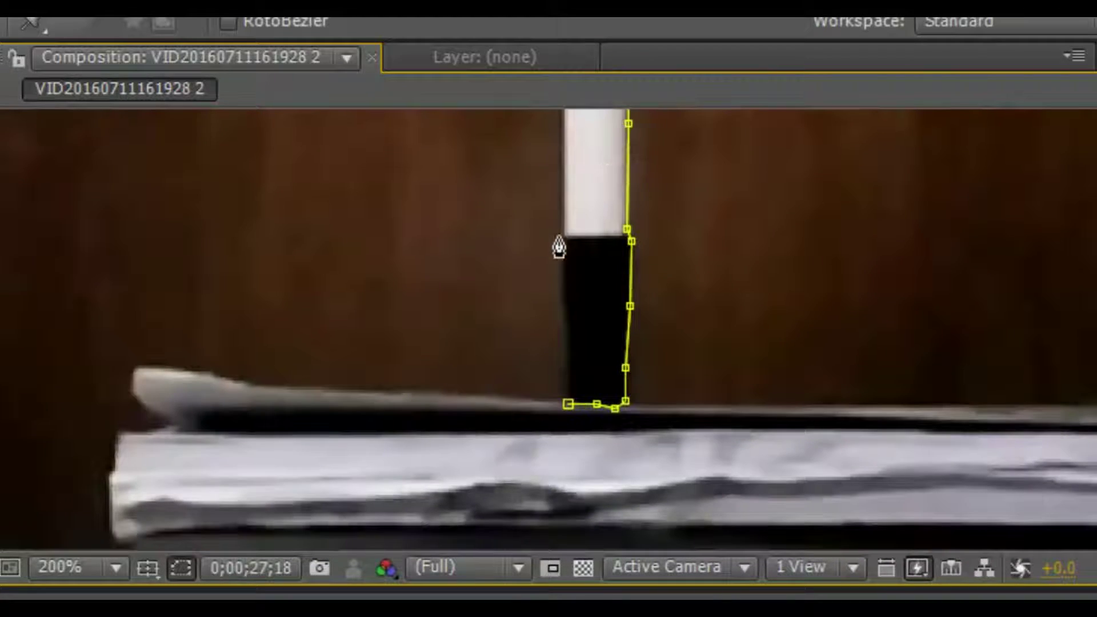
pyautogui.click(568, 404)
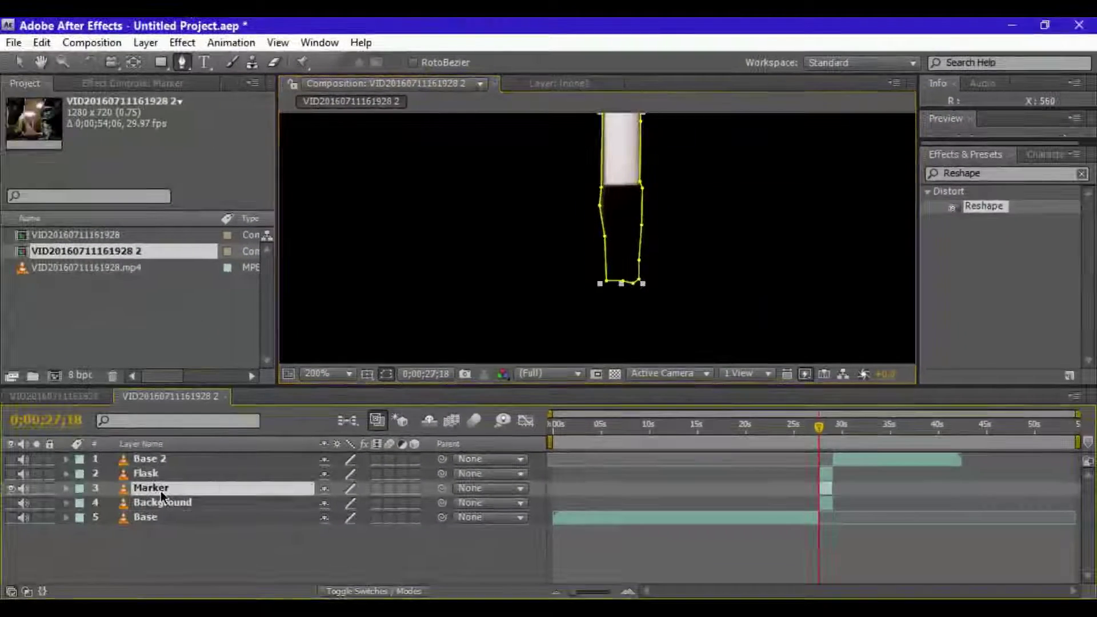
# - Set the Marker layer's mask feather to 10 pixels
pyautogui.press('m')
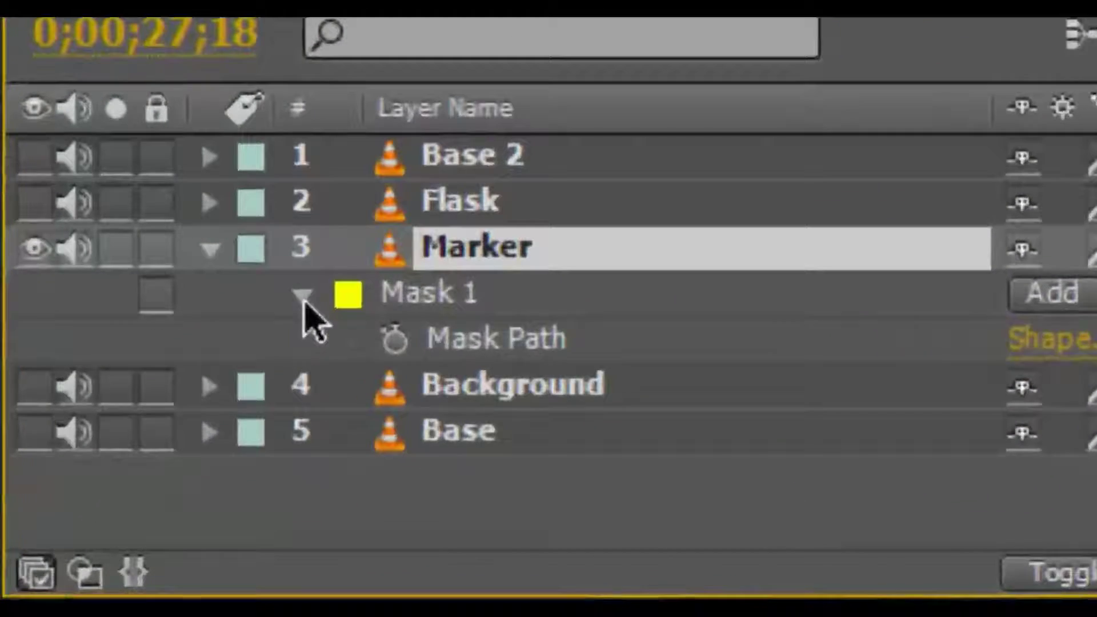
pyautogui.click(95, 503)
pyautogui.click(95, 502)
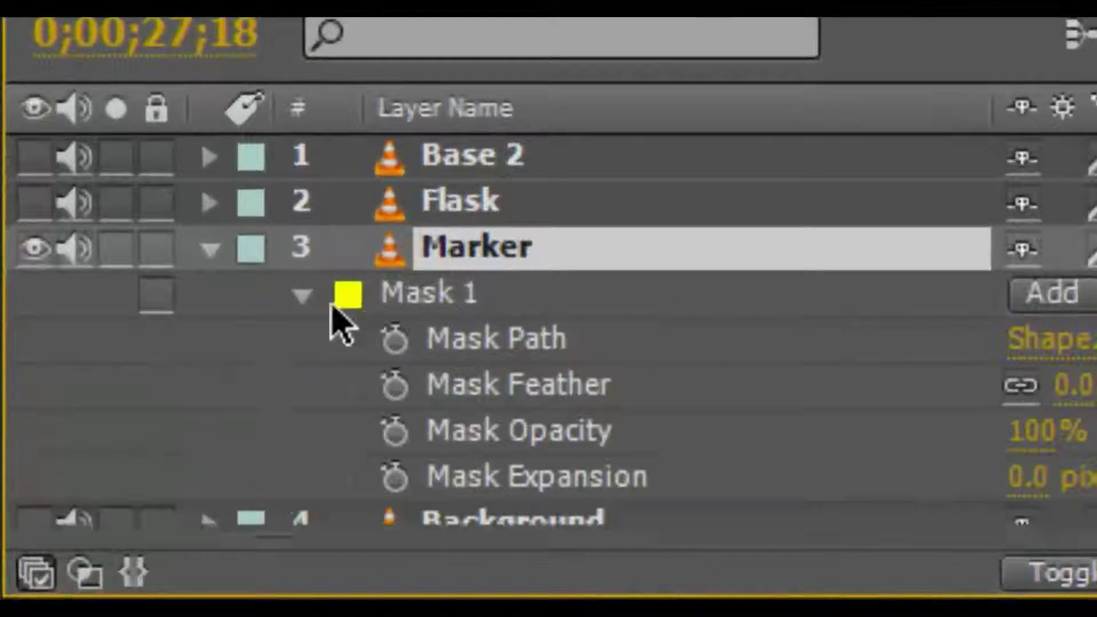
pyautogui.moveTo(942, 392)
pyautogui.mouseDown()
pyautogui.moveTo(926, 391)
pyautogui.moveTo(933, 385)
pyautogui.mouseUp()
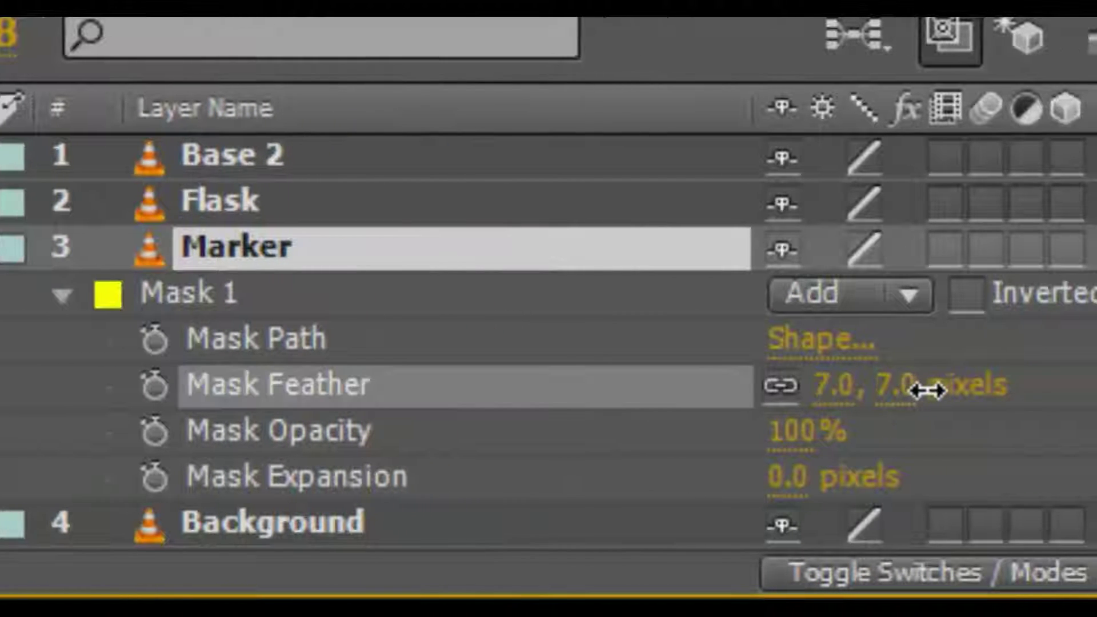
pyautogui.click(211, 303)
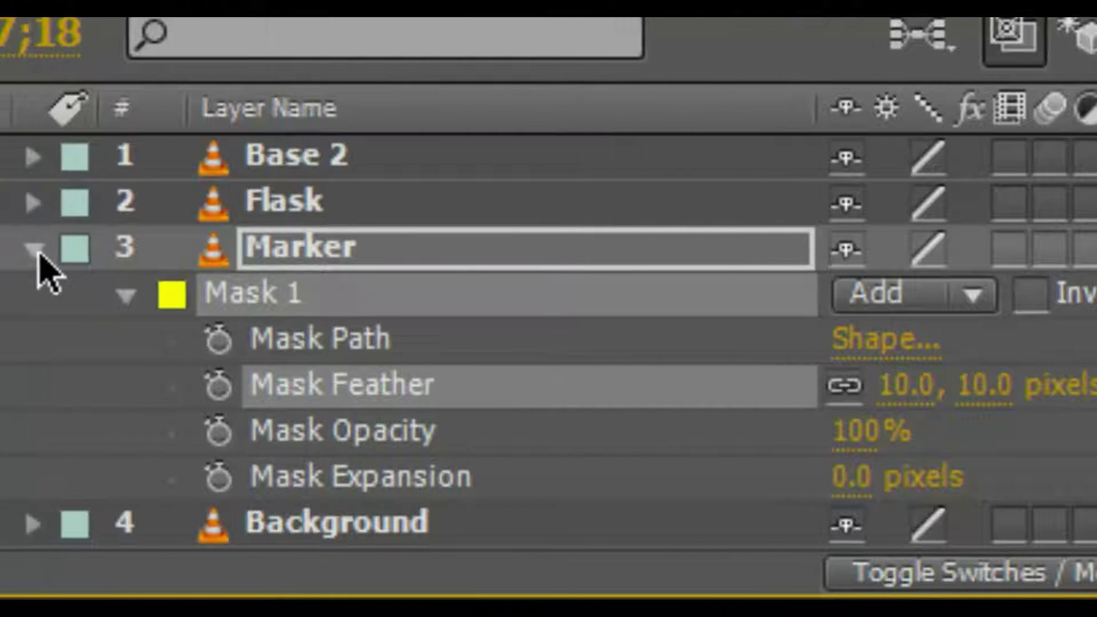
pyautogui.click(37, 253)
# - Make the Background, Base, Flask and Base 2 layers visible again
pyautogui.click(146, 395)
pyautogui.click(34, 300)
pyautogui.click(54, 327)
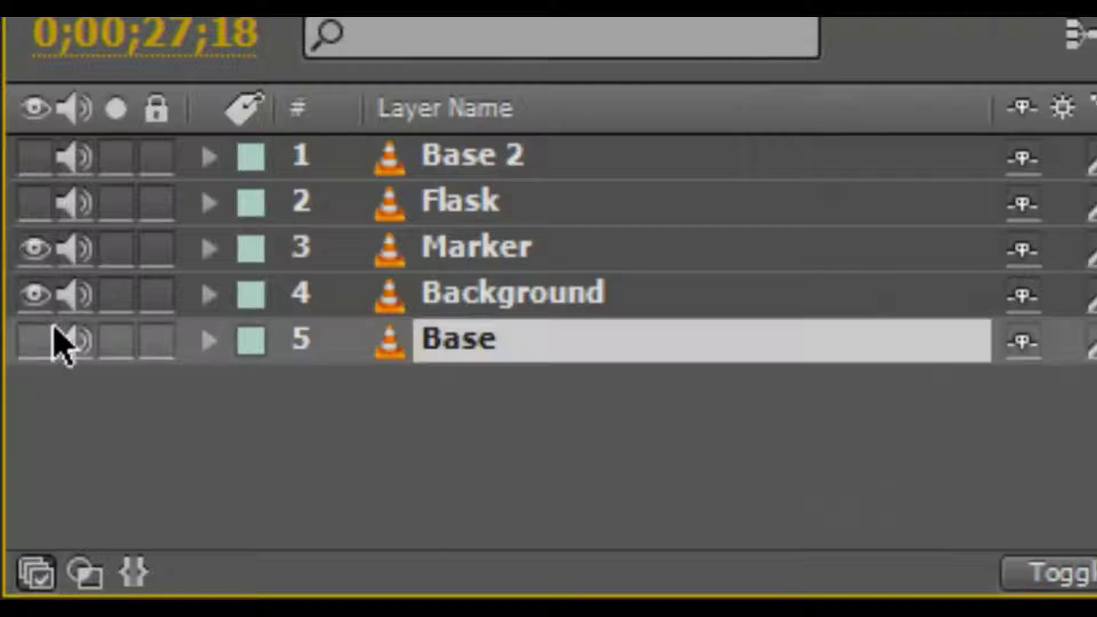
pyautogui.click(37, 340)
pyautogui.click(35, 222)
pyautogui.click(39, 200)
pyautogui.click(37, 163)
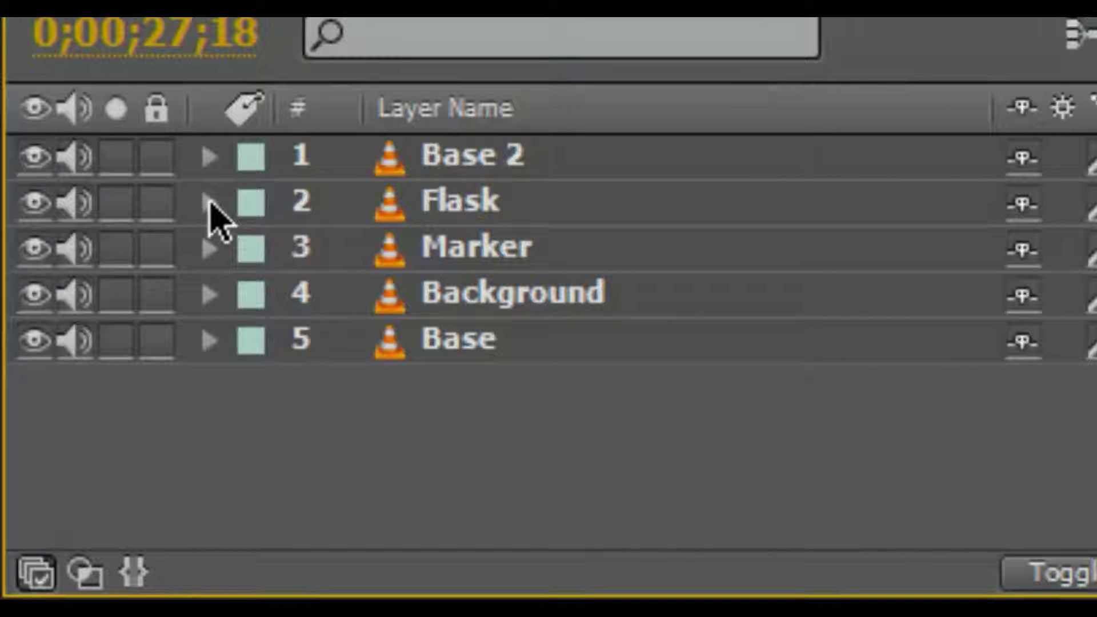
# - Rename the Flask layer's Mask 1 to 'Flask Real' and collapse the layer
pyautogui.click(209, 203)
pyautogui.rightClick(441, 296)
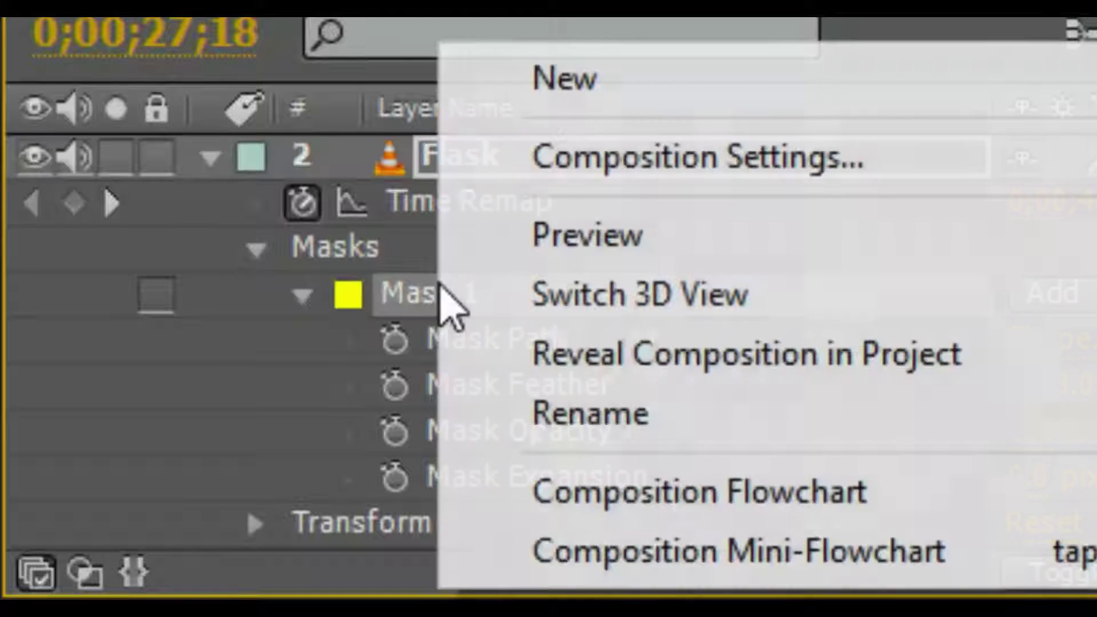
pyautogui.click(616, 416)
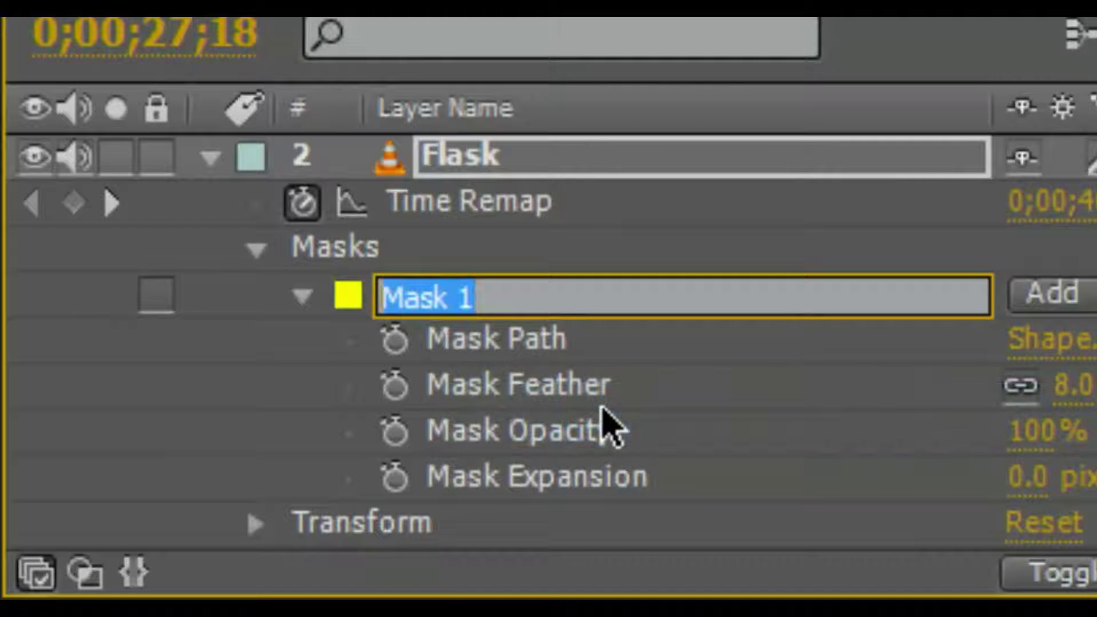
pyautogui.write('Fl')
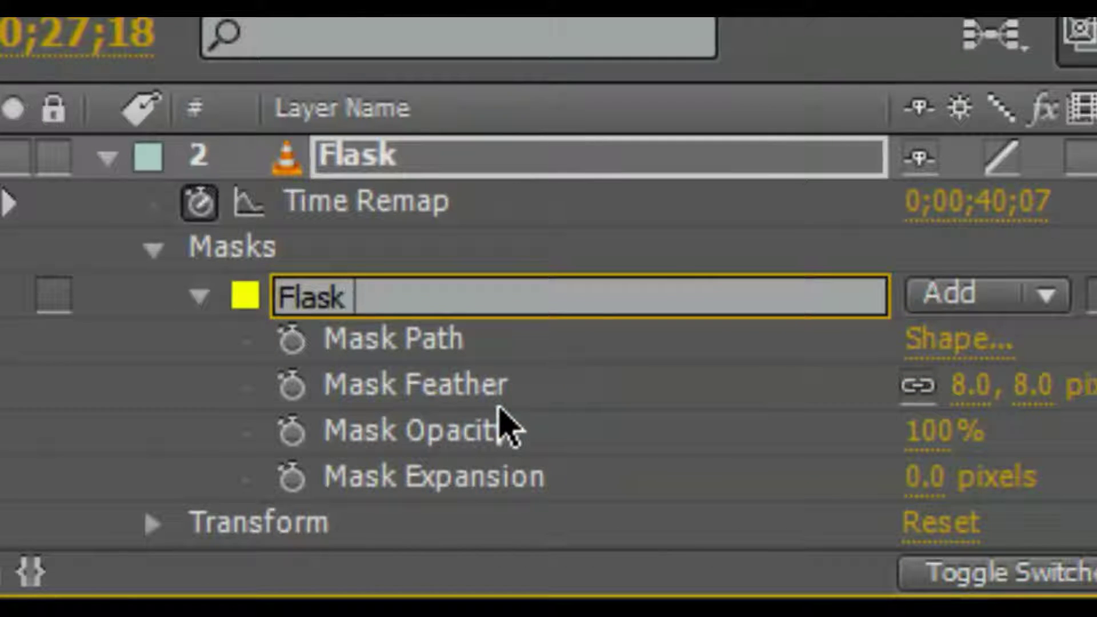
pyautogui.press('Return')
pyautogui.scroll(1, 66, 245)
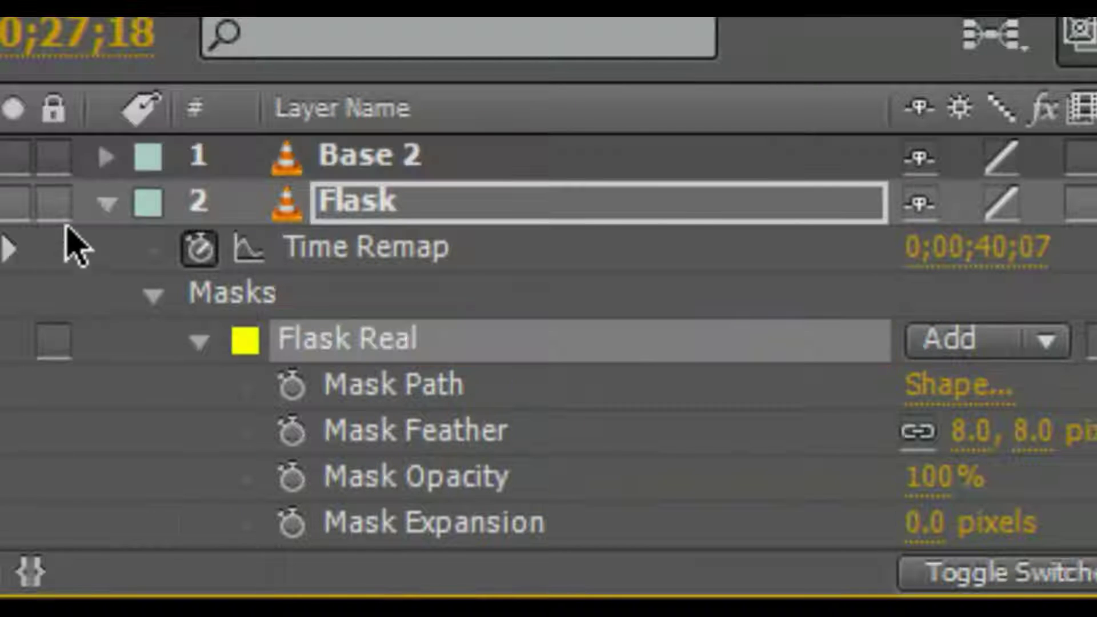
pyautogui.click(109, 205)
pyautogui.click(112, 203)
pyautogui.scroll(-1, 220, 281)
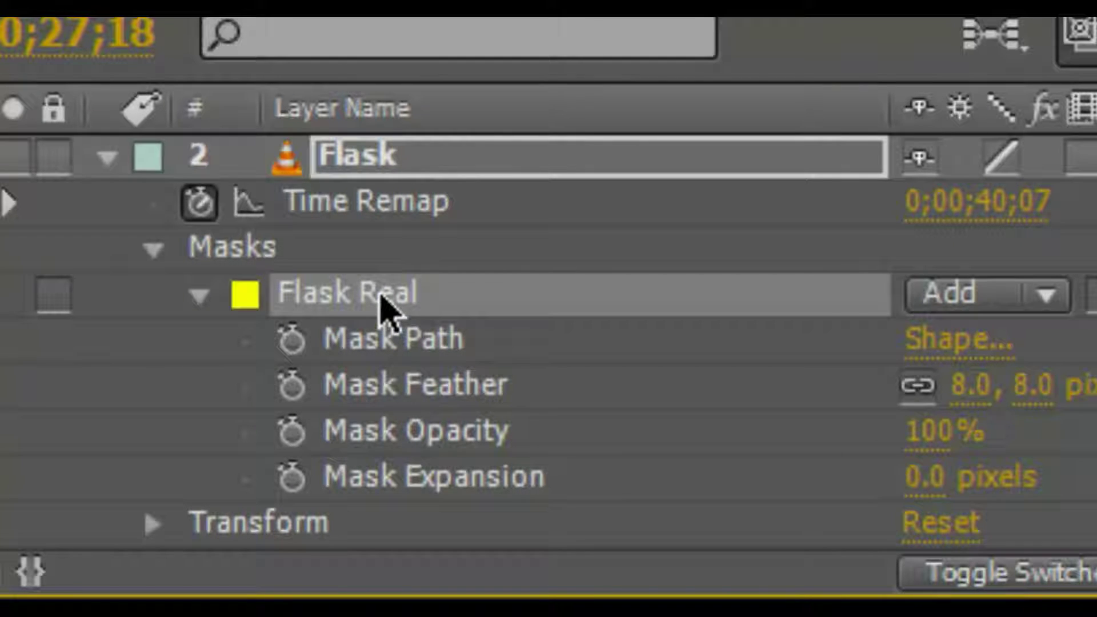
pyautogui.click(107, 157)
pyautogui.click(354, 422)
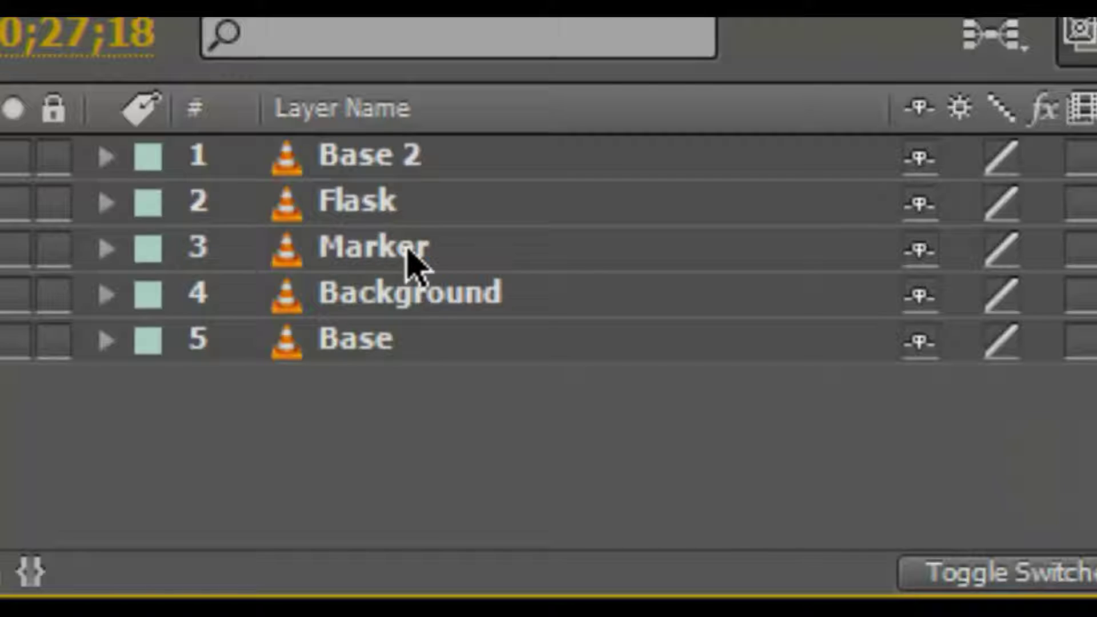
# - Paste the Flask Real mask into the Marker layer's Masks group
pyautogui.click(412, 265)
pyautogui.press('Return')
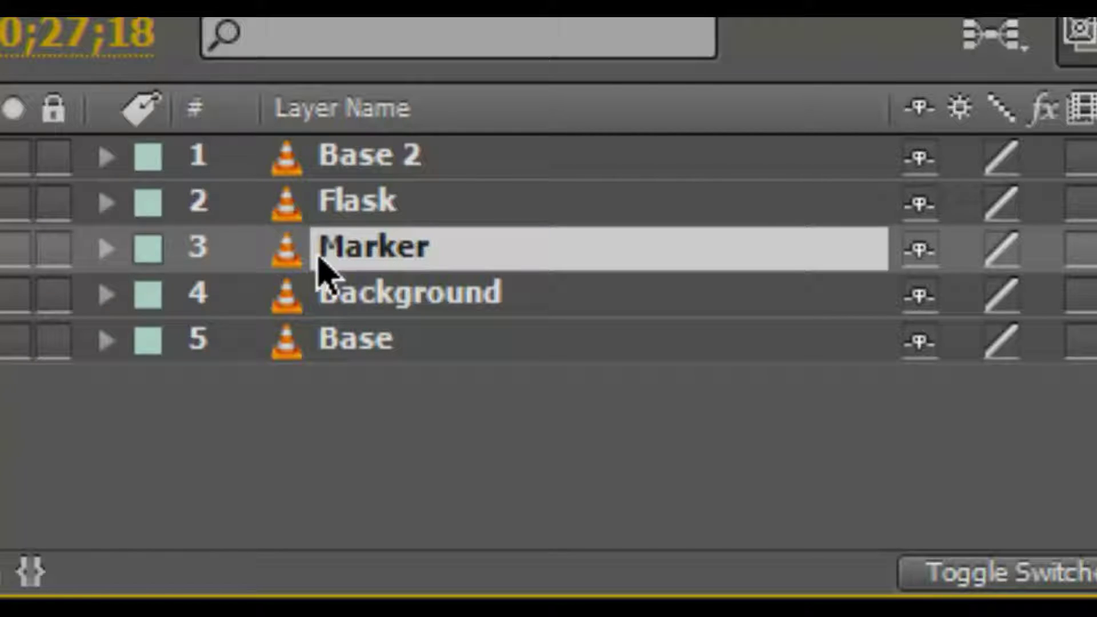
pyautogui.click(106, 249)
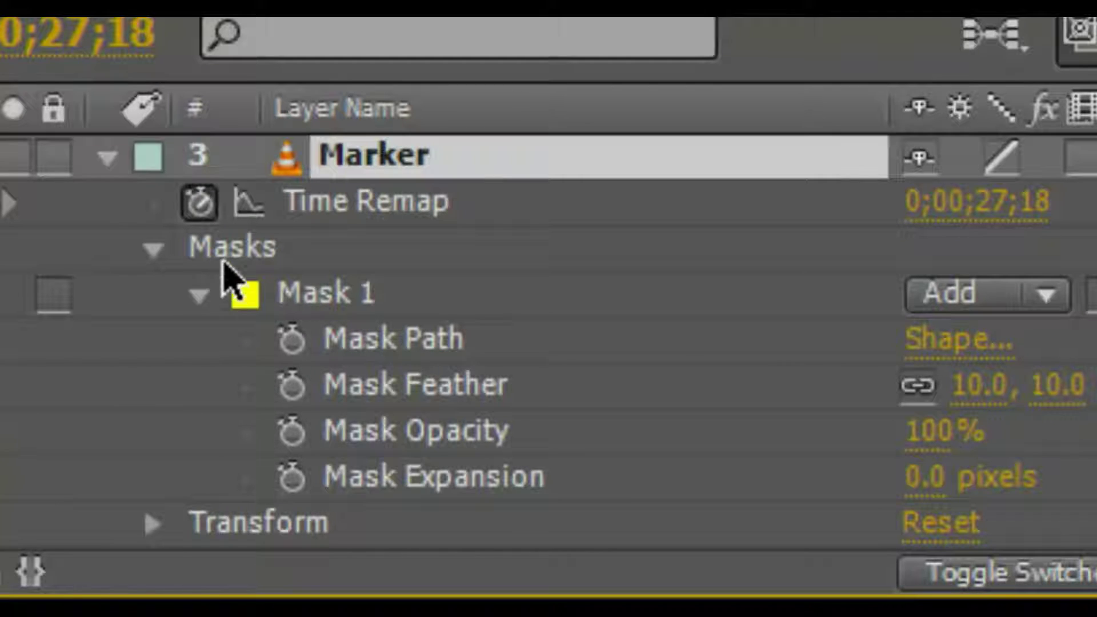
pyautogui.click(240, 247)
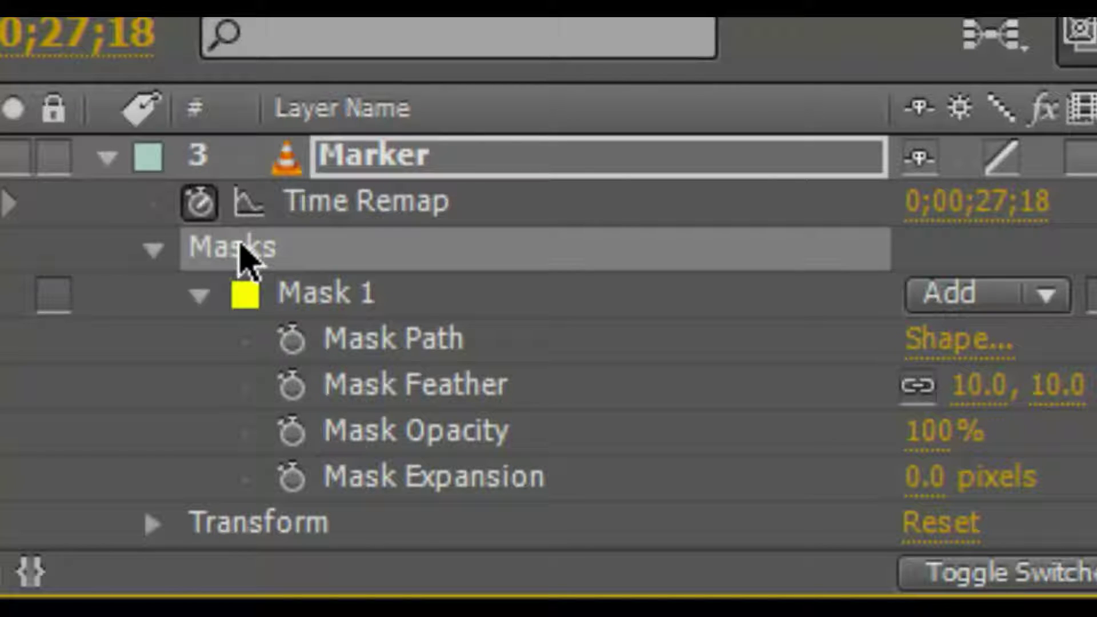
pyautogui.hotkey('ctrl', 'v')
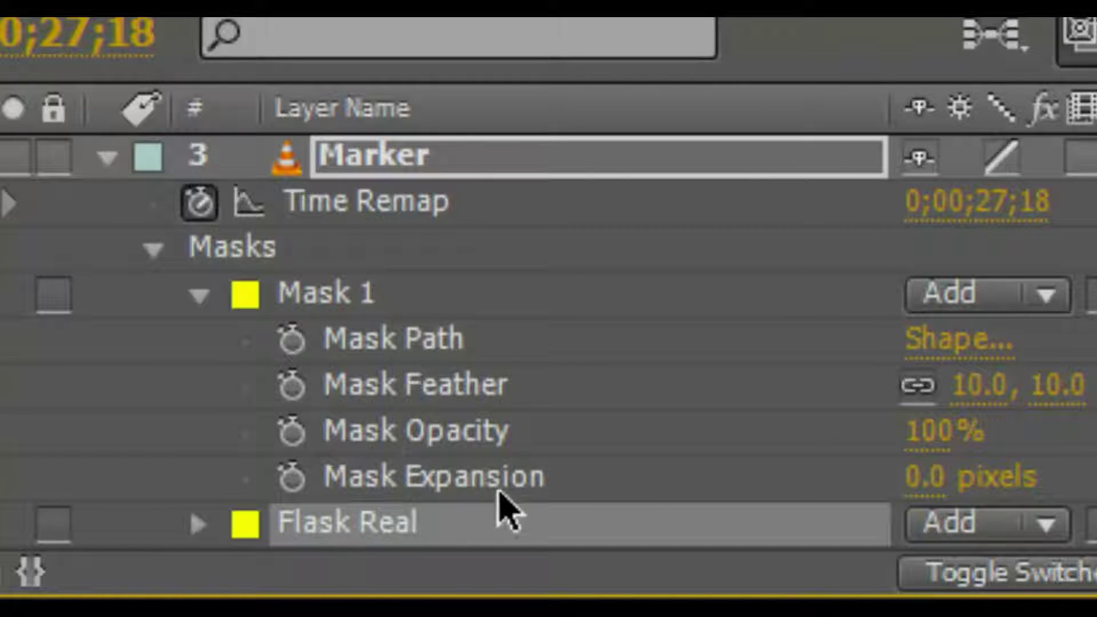
# - Rename the Marker layer's original Mask 1 to 'Marker Real'
pyautogui.click(323, 292)
pyautogui.rightClick(327, 297)
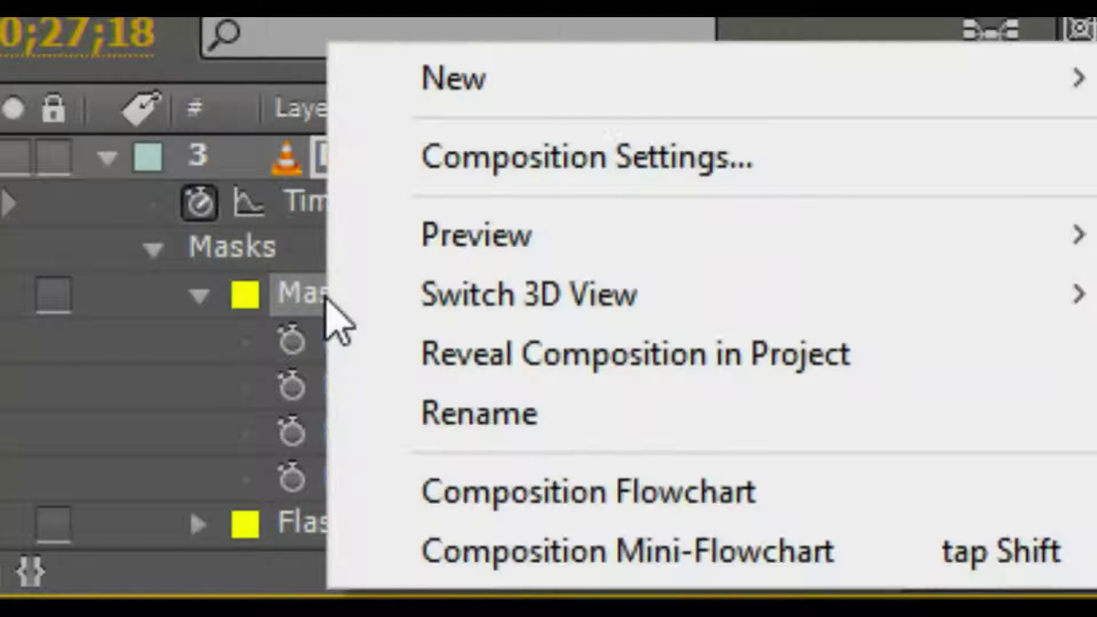
pyautogui.click(517, 429)
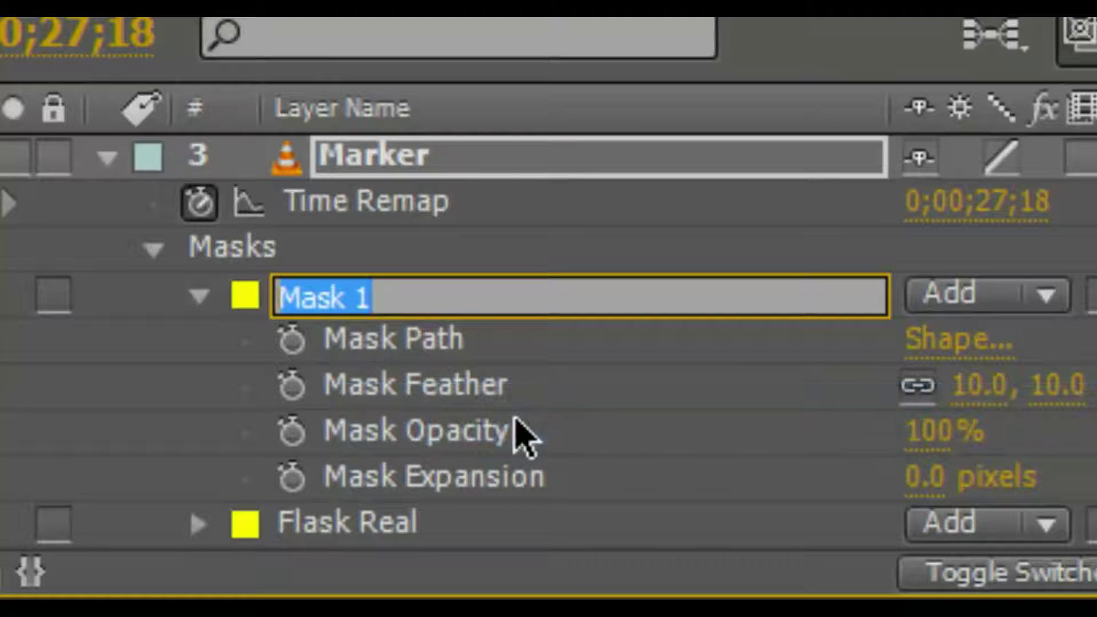
pyautogui.write('Ma')
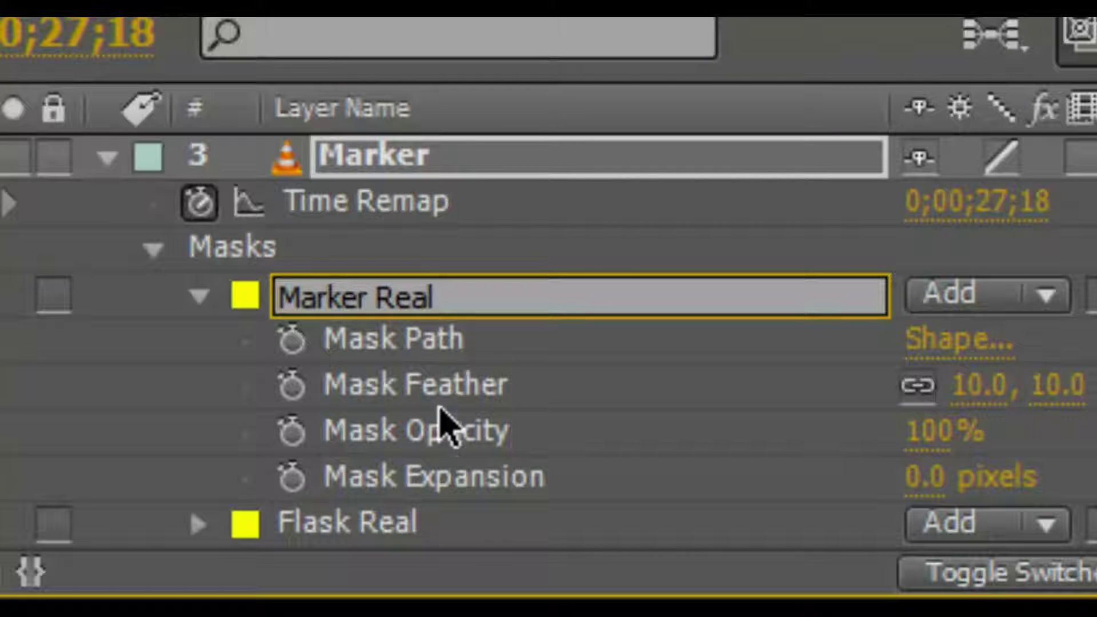
# - Rename the pasted mask to 'Flask Copy' and collapse the Marker layer
pyautogui.click(368, 537)
pyautogui.rightClick(368, 528)
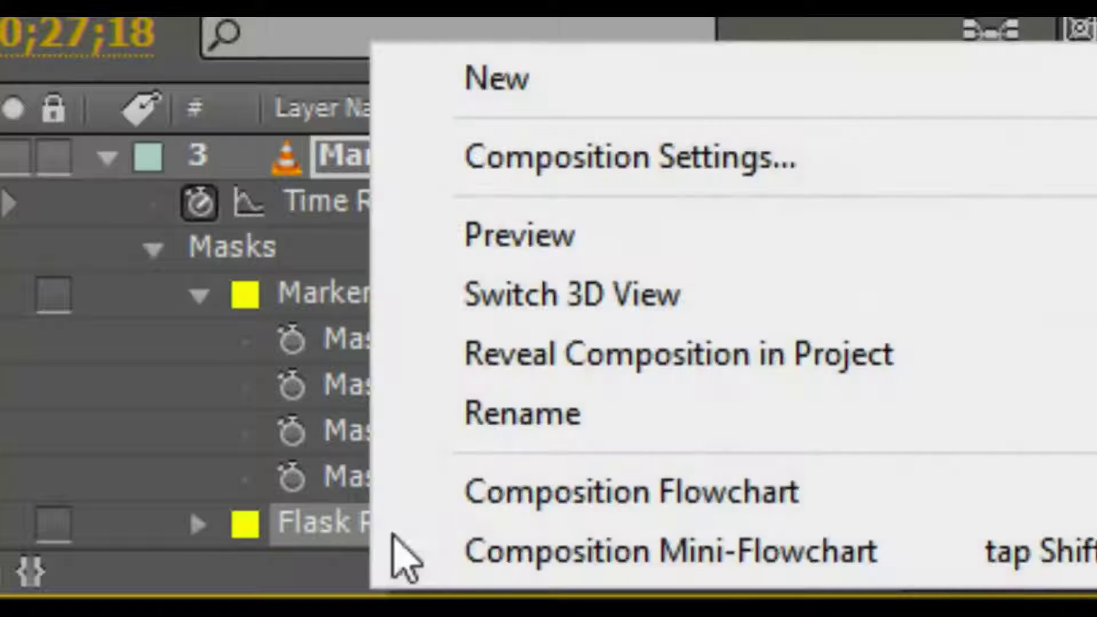
pyautogui.click(514, 431)
pyautogui.click(449, 523)
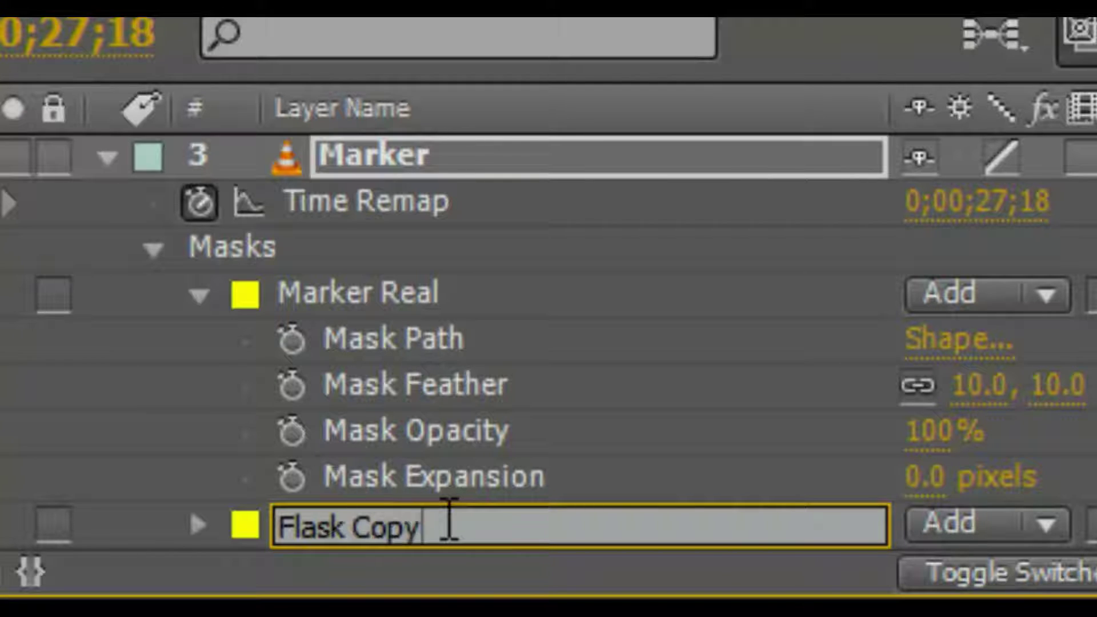
pyautogui.press('Return')
pyautogui.click(380, 303)
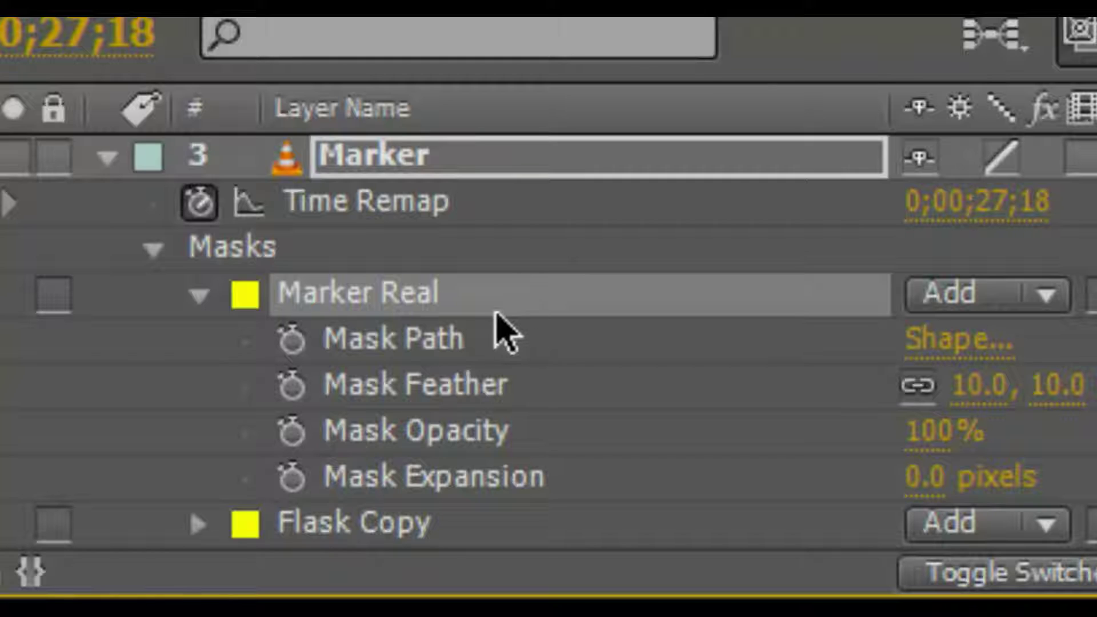
pyautogui.click(108, 158)
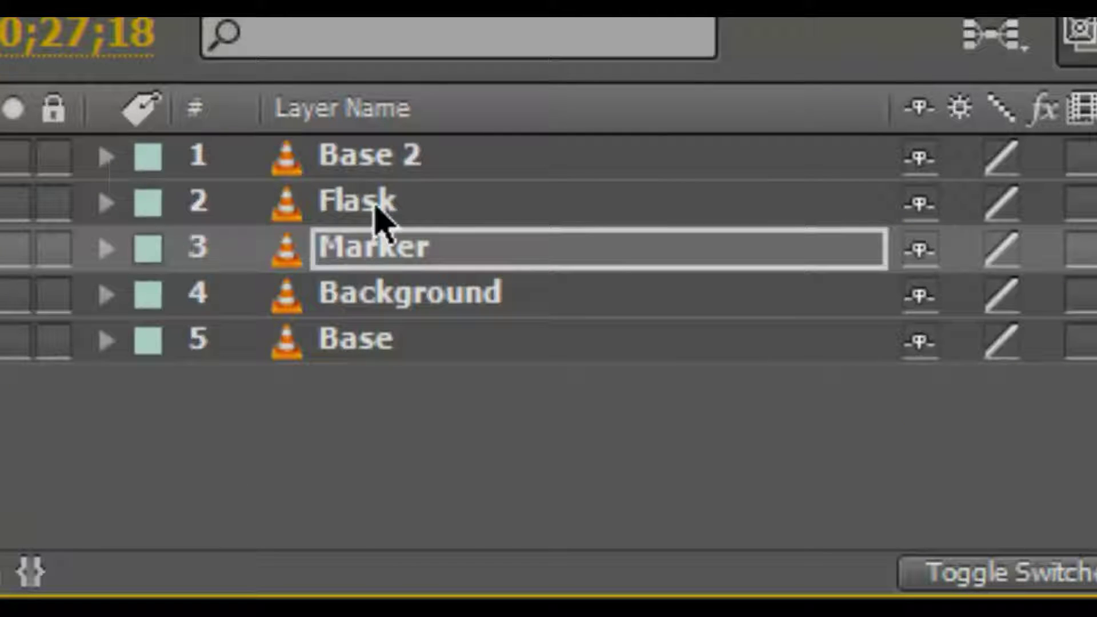
# - Paste the Marker Real mask into the Flask layer's Masks group
pyautogui.click(380, 220)
pyautogui.click(105, 204)
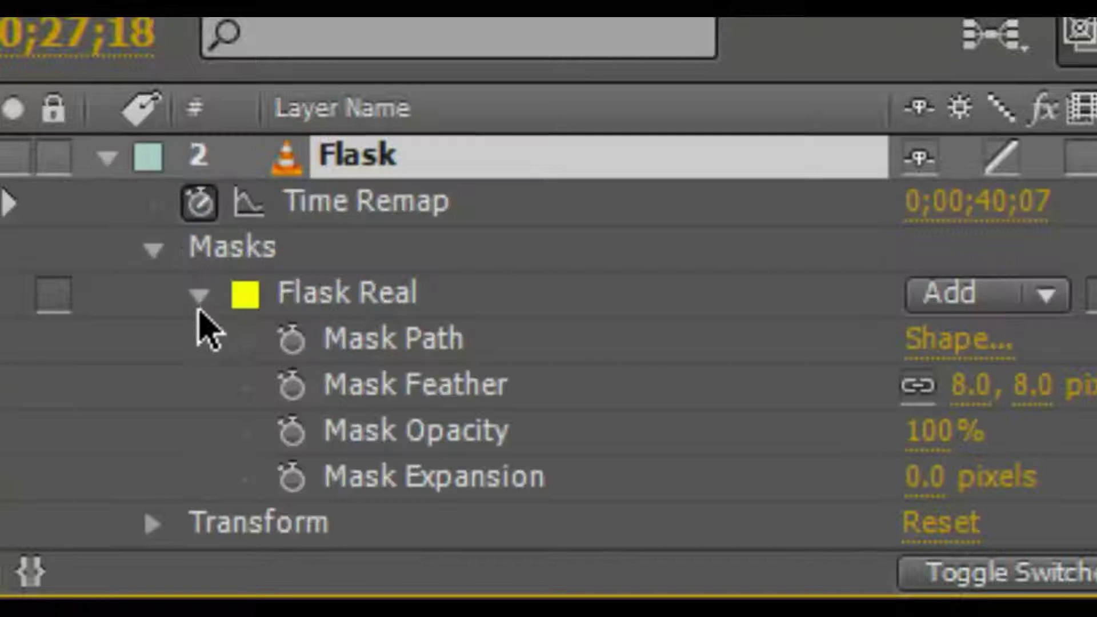
pyautogui.click(243, 250)
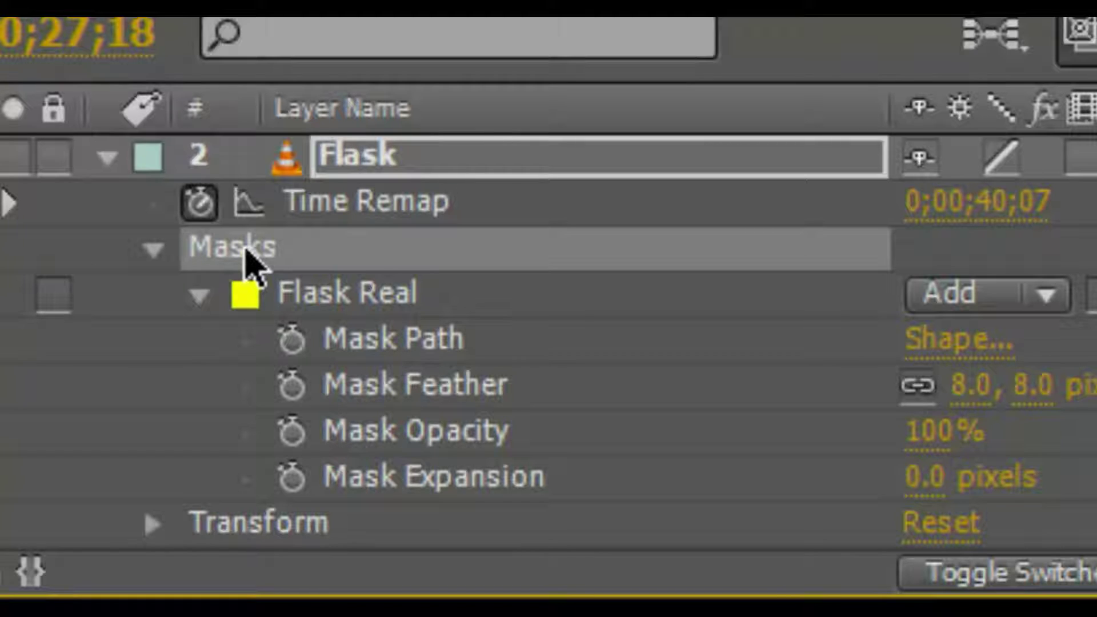
pyautogui.hotkey('ctrl', 'v')
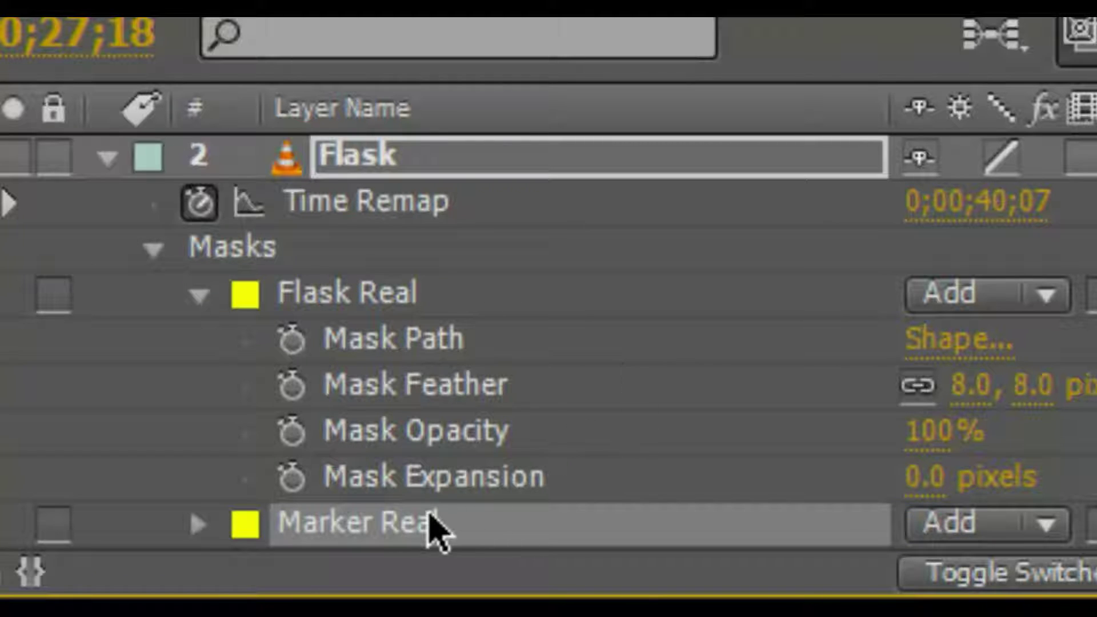
# - Rename the pasted mask to 'Marker Copy' and collapse the Flask layer
pyautogui.rightClick(473, 543)
pyautogui.click(582, 431)
pyautogui.click(510, 525)
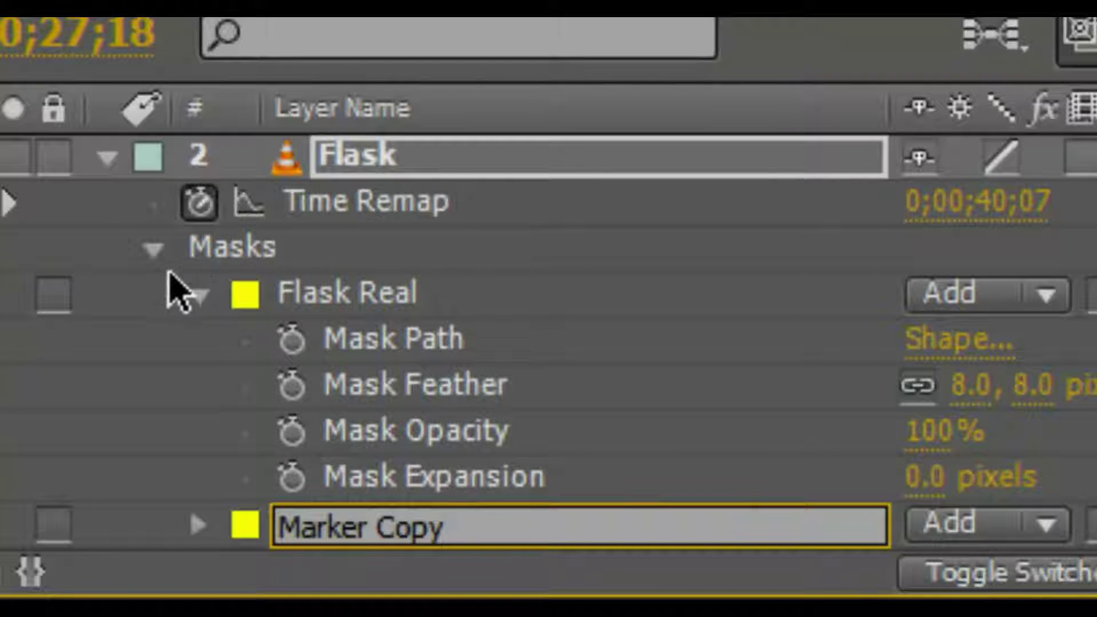
pyautogui.click(154, 250)
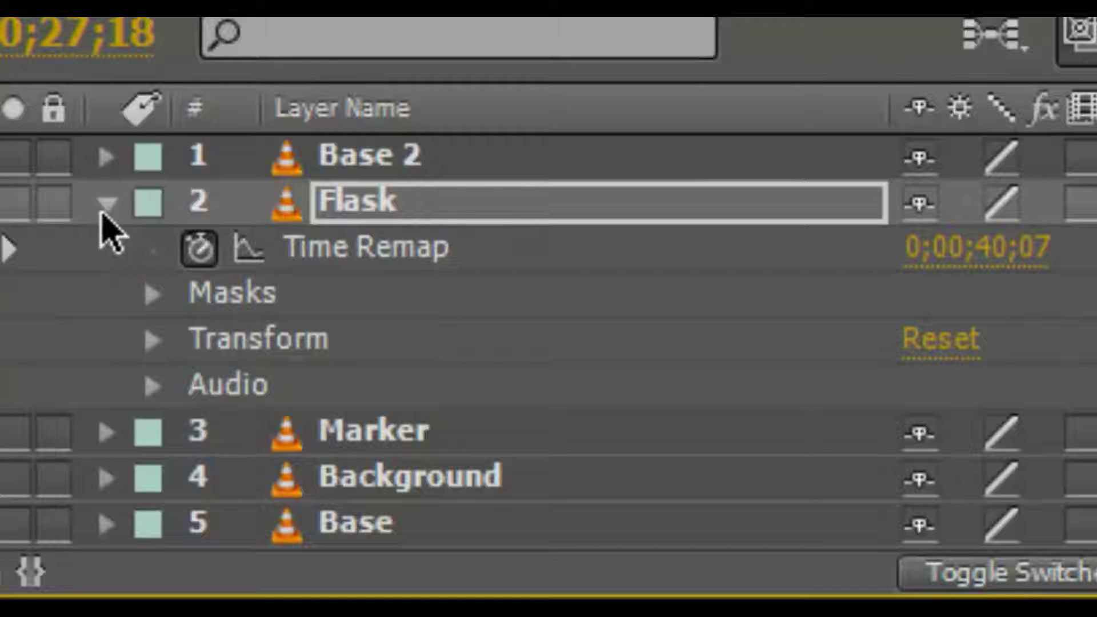
pyautogui.click(107, 204)
pyautogui.click(337, 434)
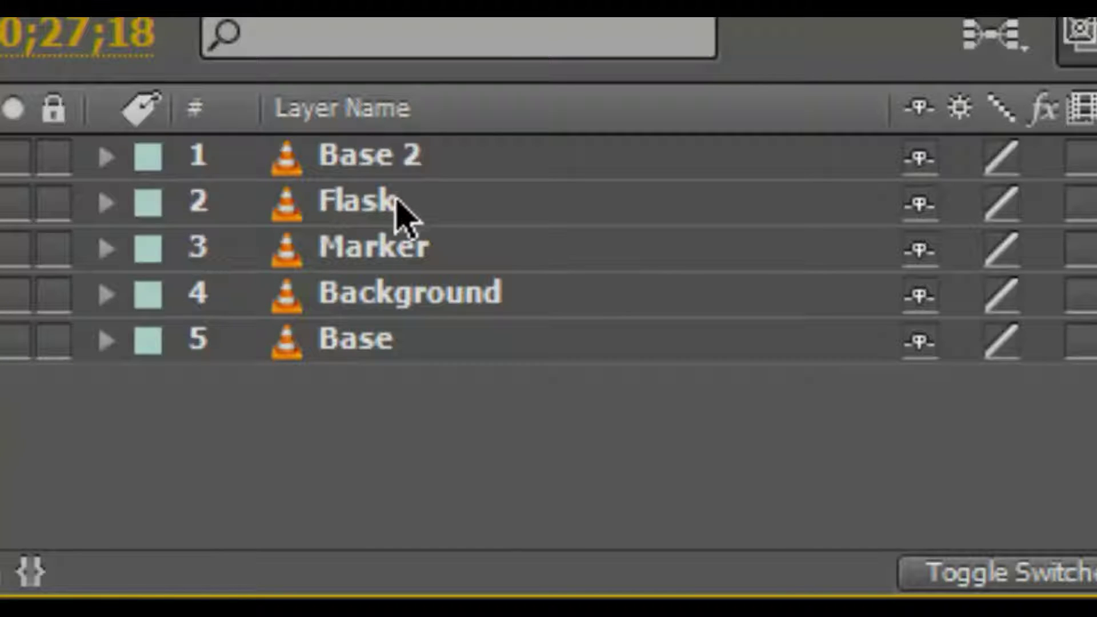
# - Hide the Base, Background and Marker layers
pyautogui.click(5, 337)
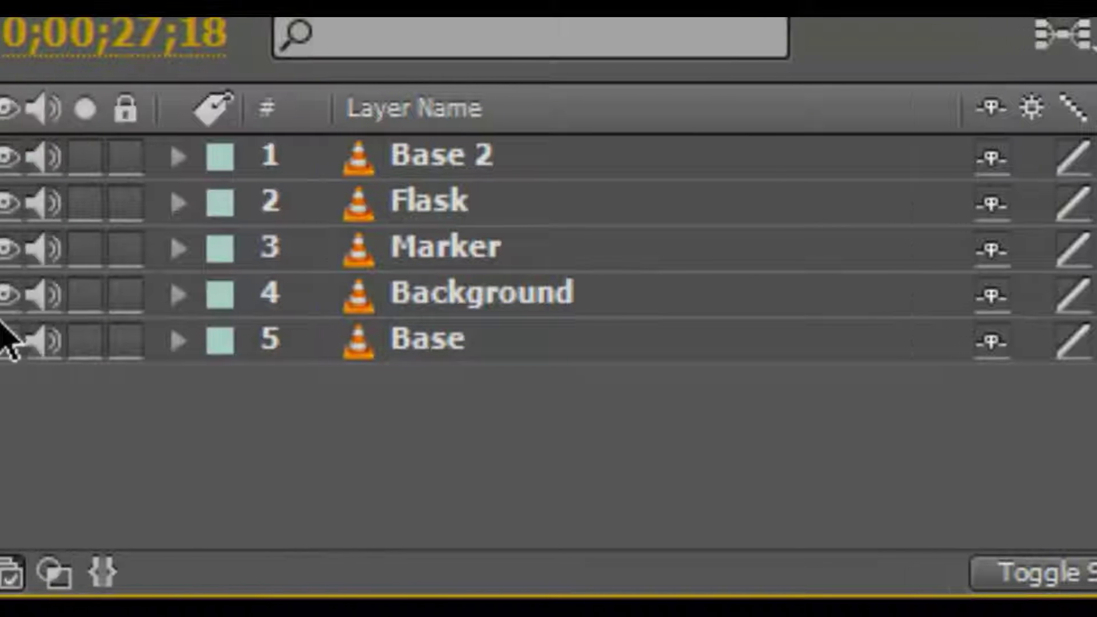
pyautogui.click(81, 292)
pyautogui.click(84, 251)
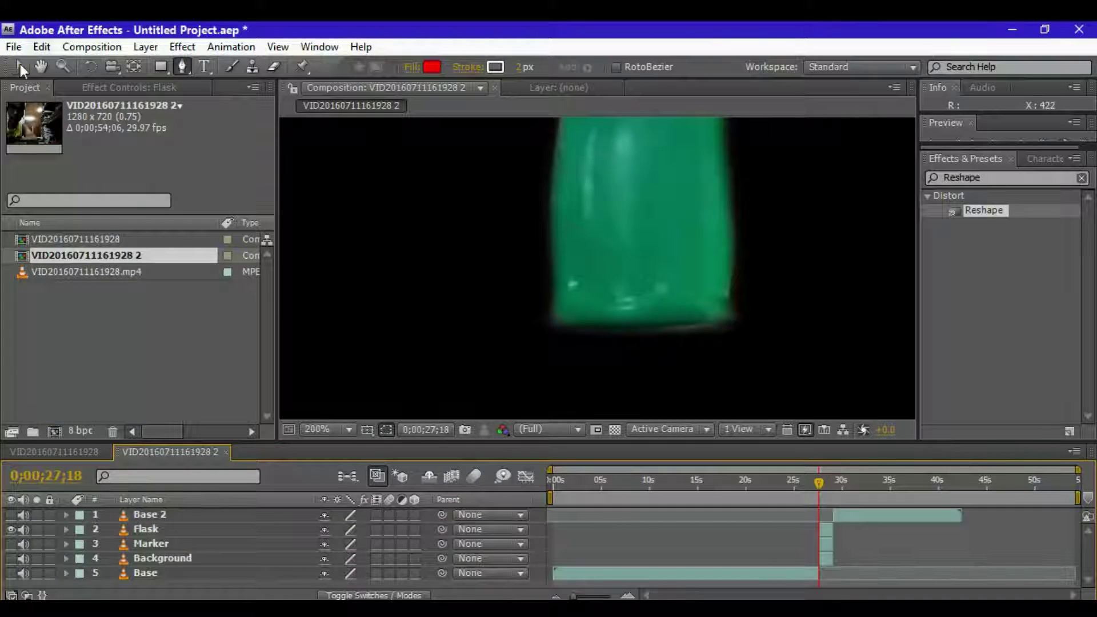
# - Switch to the Selection tool and set viewer magnification to Fit up to 100%
pyautogui.click(20, 66)
pyautogui.click(317, 430)
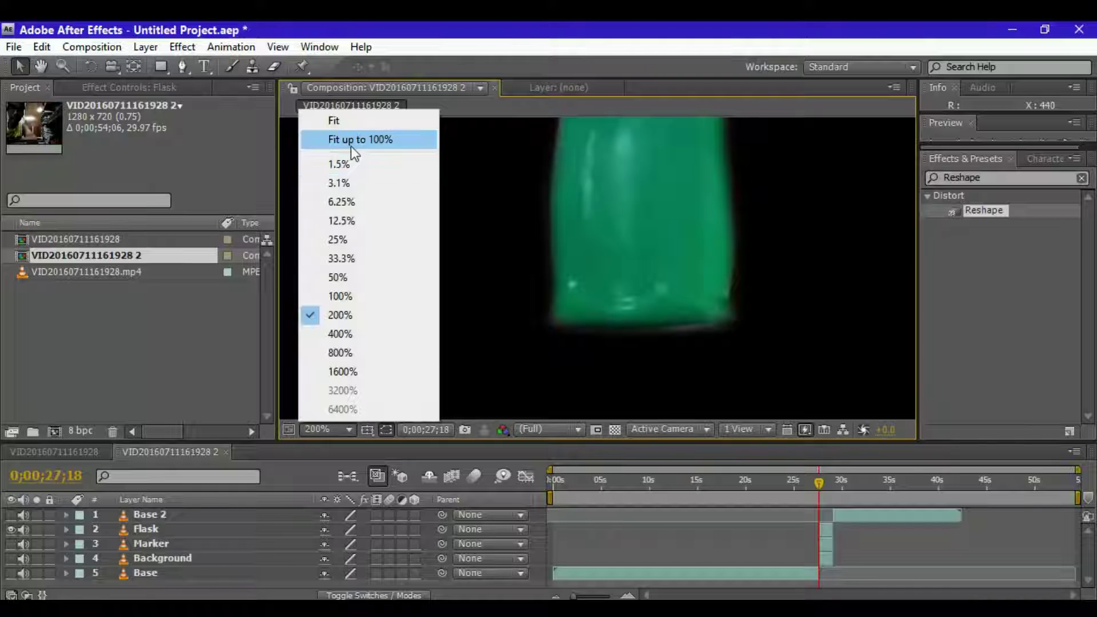
pyautogui.click(349, 142)
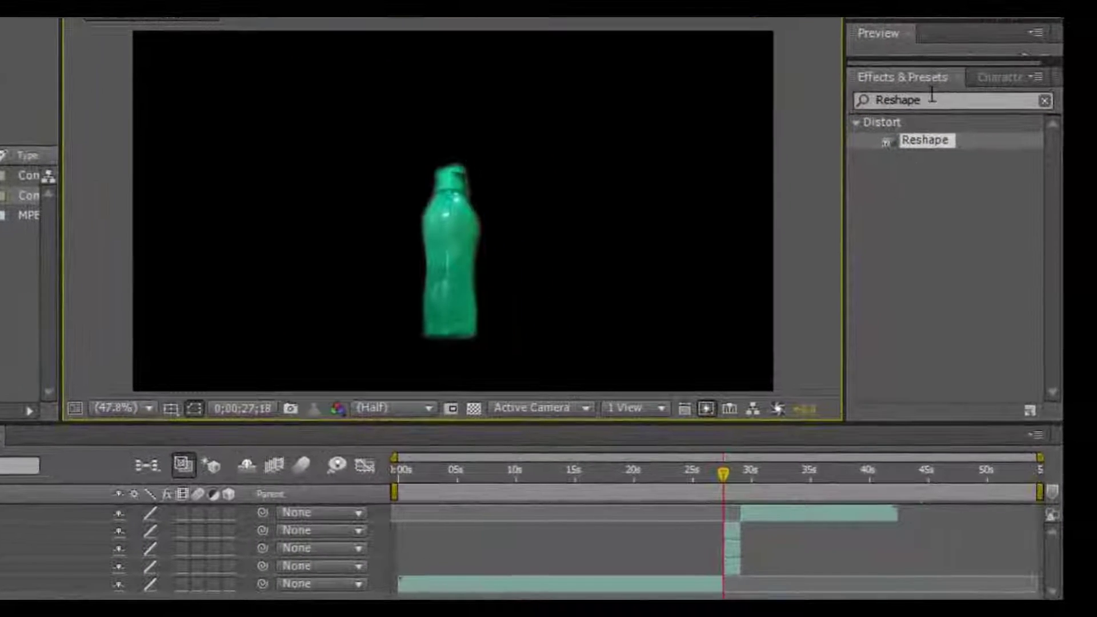
# - Search Effects & Presets for Reshape and apply it to the Flask layer
pyautogui.click(988, 171)
pyautogui.write('Re')
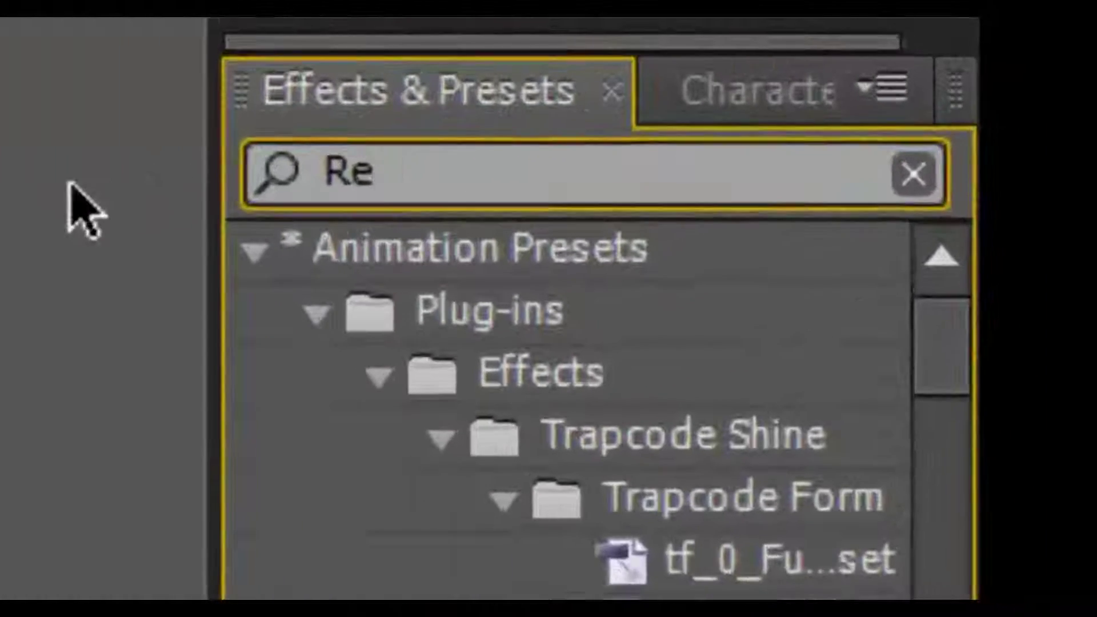
pyautogui.write('sha')
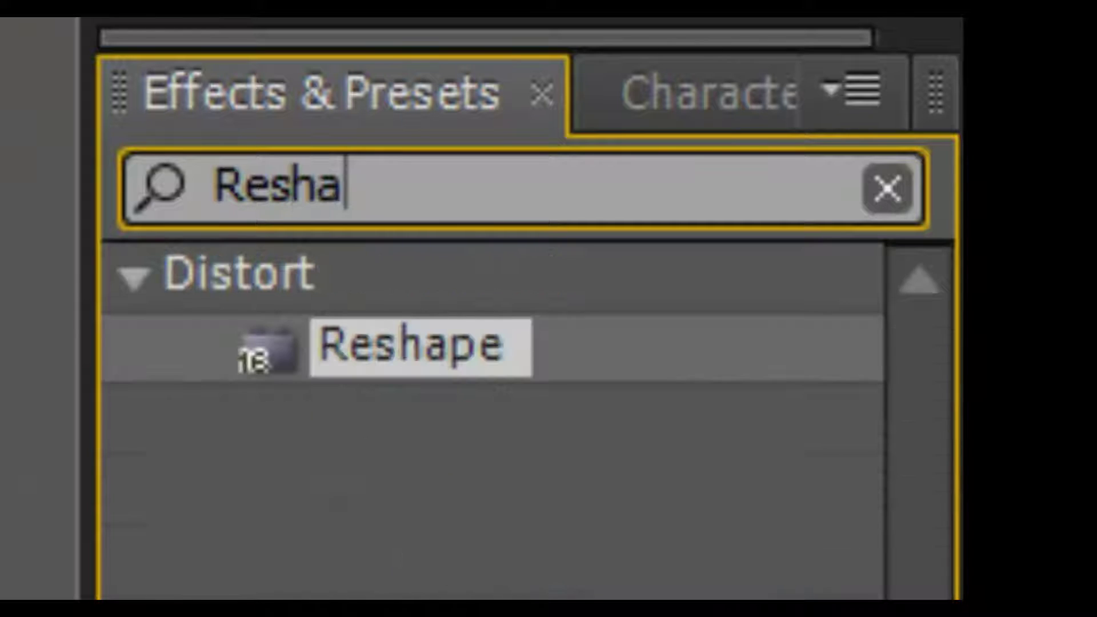
pyautogui.moveTo(379, 367); pyautogui.dragTo(400, 400)
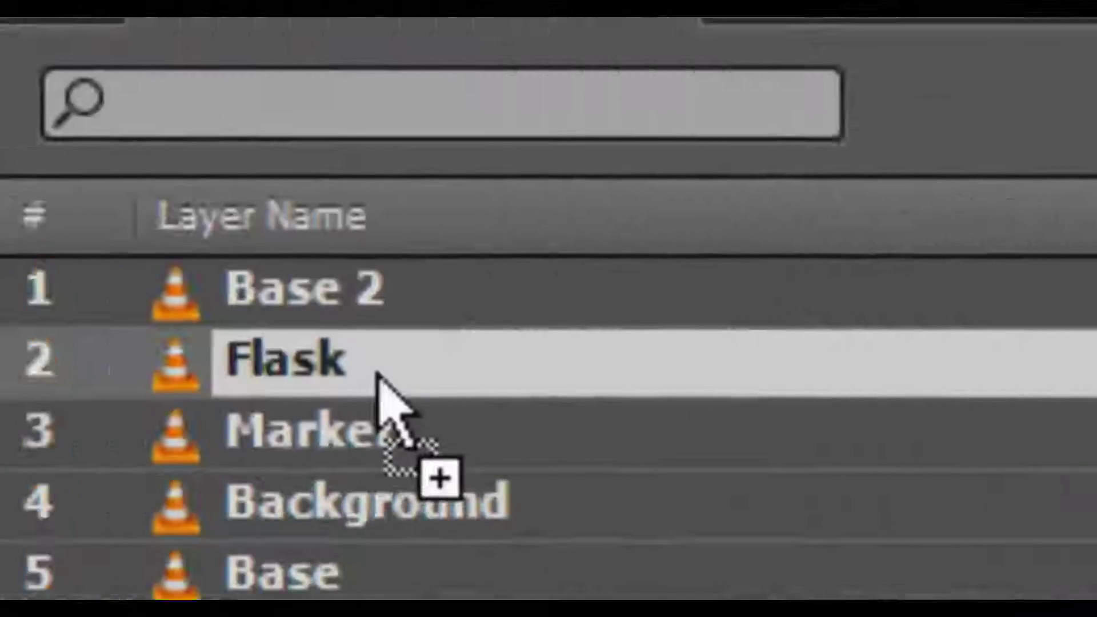
pyautogui.moveTo(378, 375); pyautogui.dragTo(382, 379)
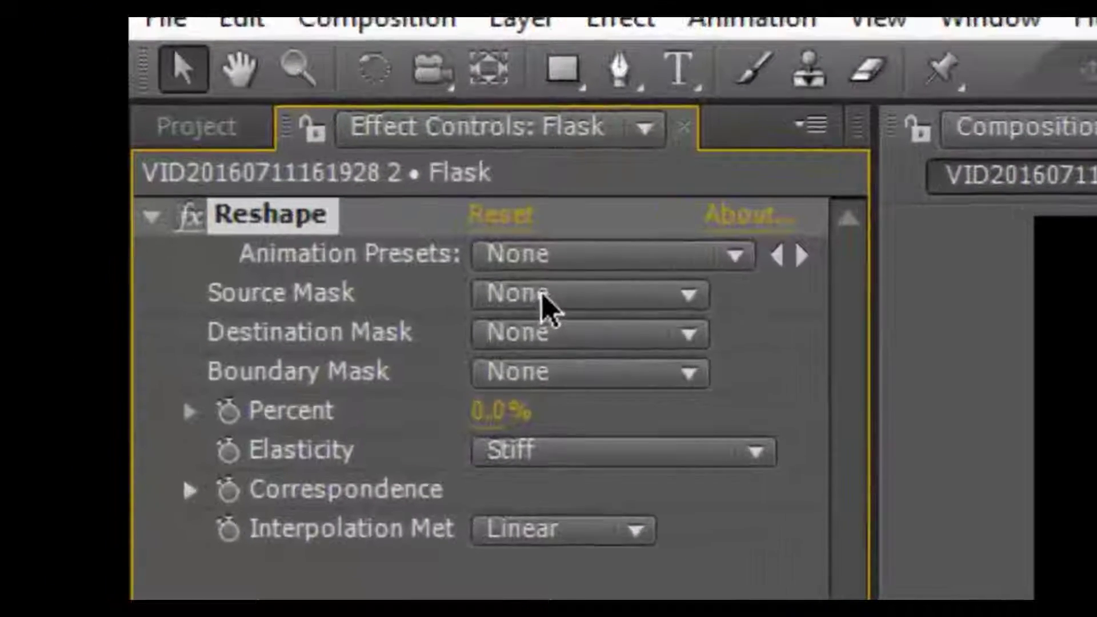
# - Set Reshape's Source Mask to Flask Real and Destination Mask to Marker Copy, then preview via Percent
pyautogui.click(296, 228)
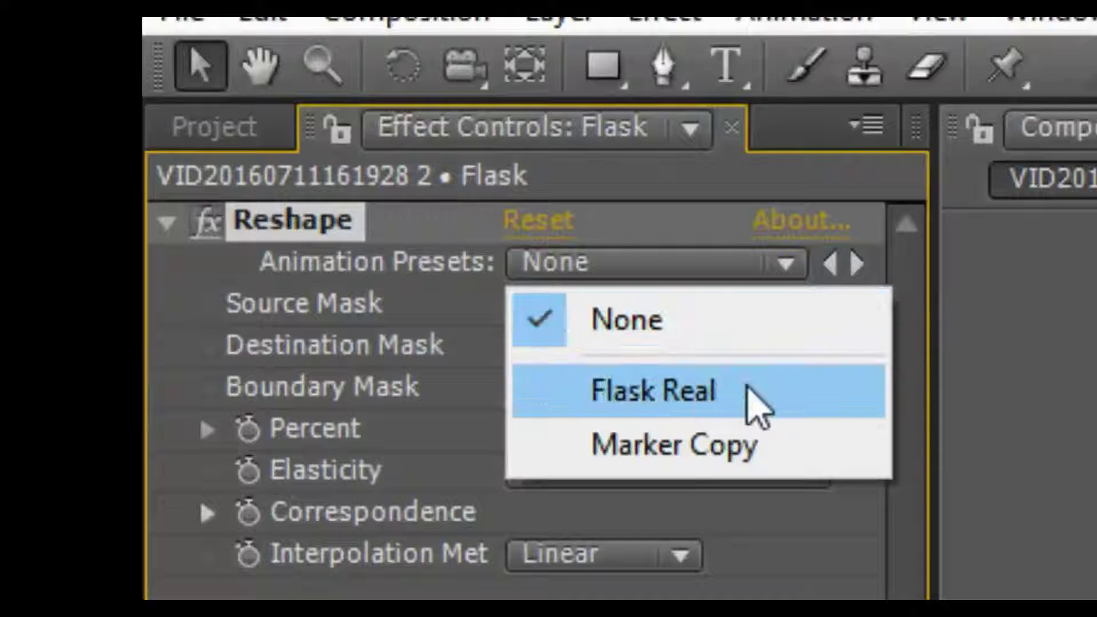
pyautogui.click(747, 387)
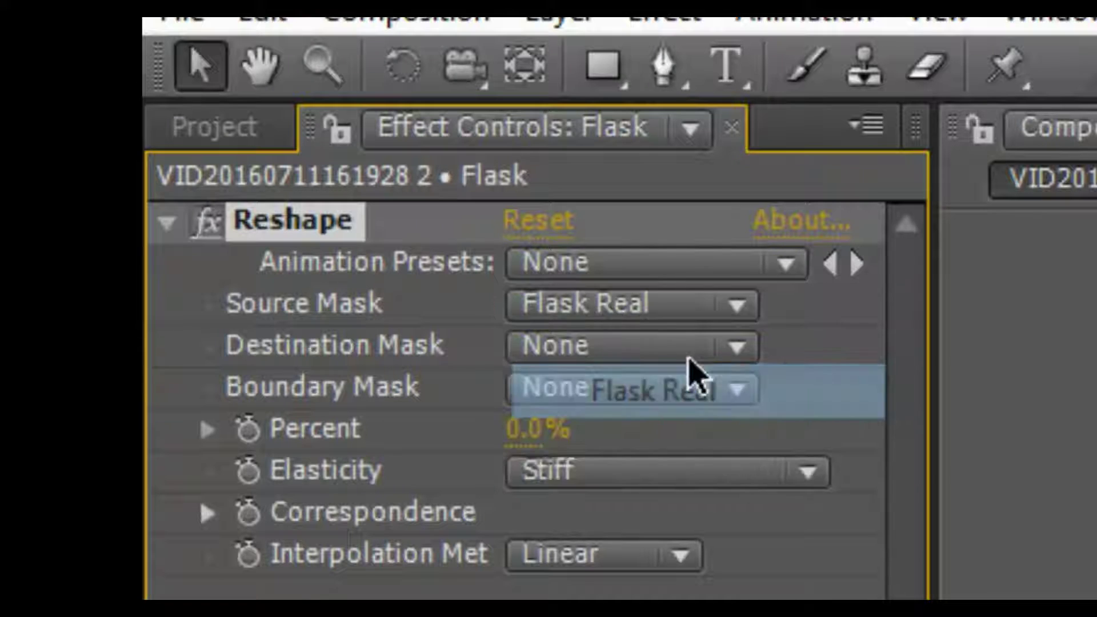
pyautogui.click(644, 349)
pyautogui.click(717, 493)
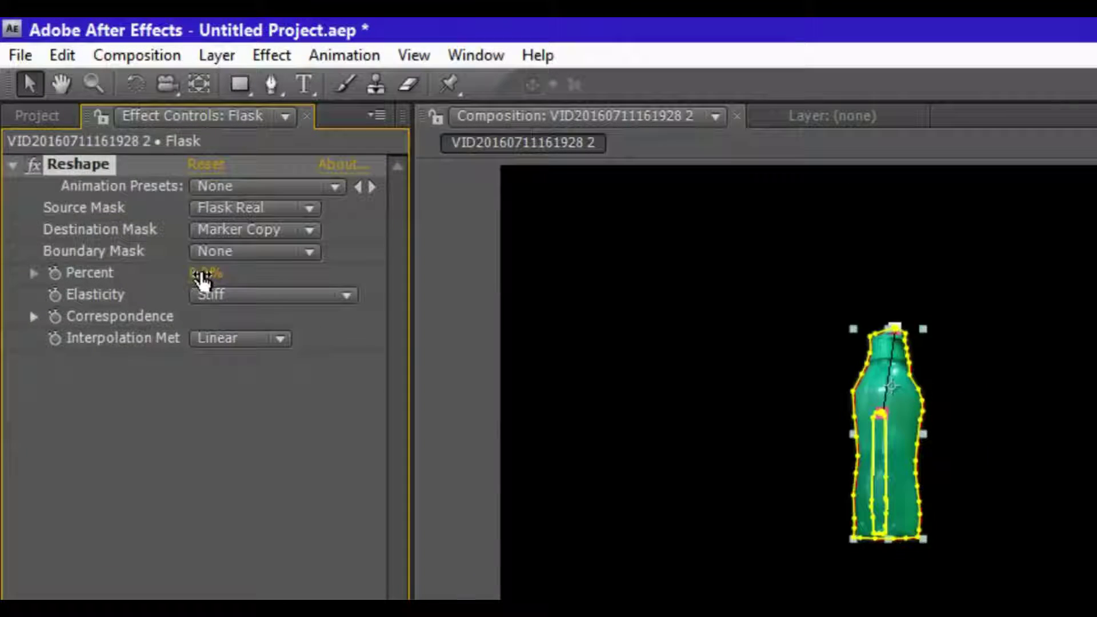
pyautogui.moveTo(201, 279)
pyautogui.mouseDown()
pyautogui.moveTo(366, 275)
pyautogui.moveTo(204, 275)
pyautogui.moveTo(338, 284)
pyautogui.moveTo(177, 286)
pyautogui.mouseUp()
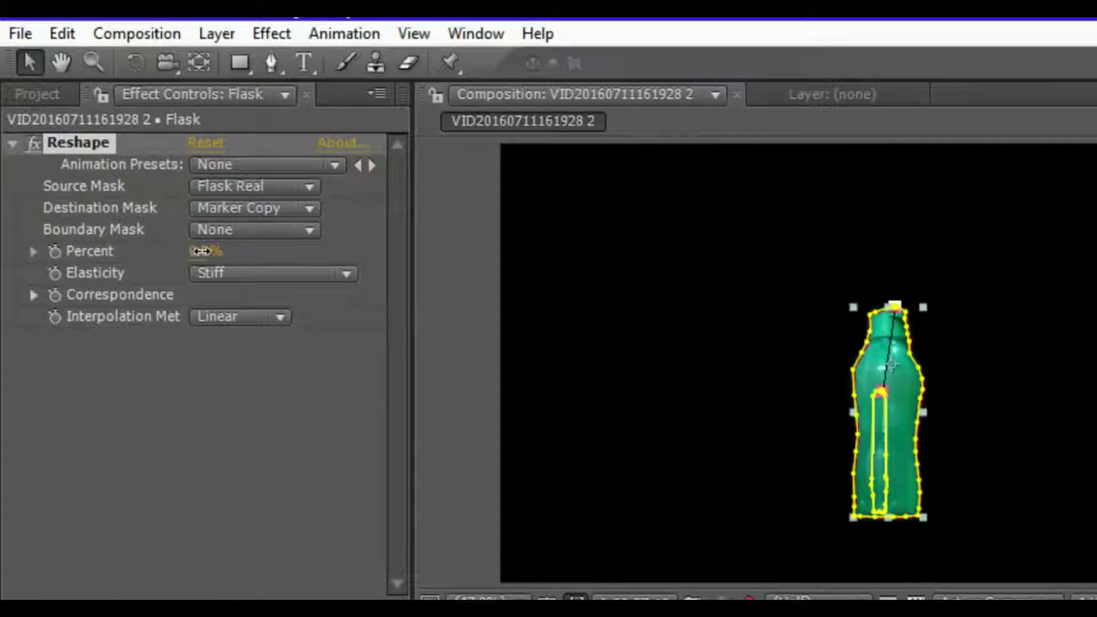
# - Test Reshape Percent at 100, reset it to 0.0%, and zoom the timeline to about 24–32 seconds
pyautogui.click(201, 251)
pyautogui.write('100')
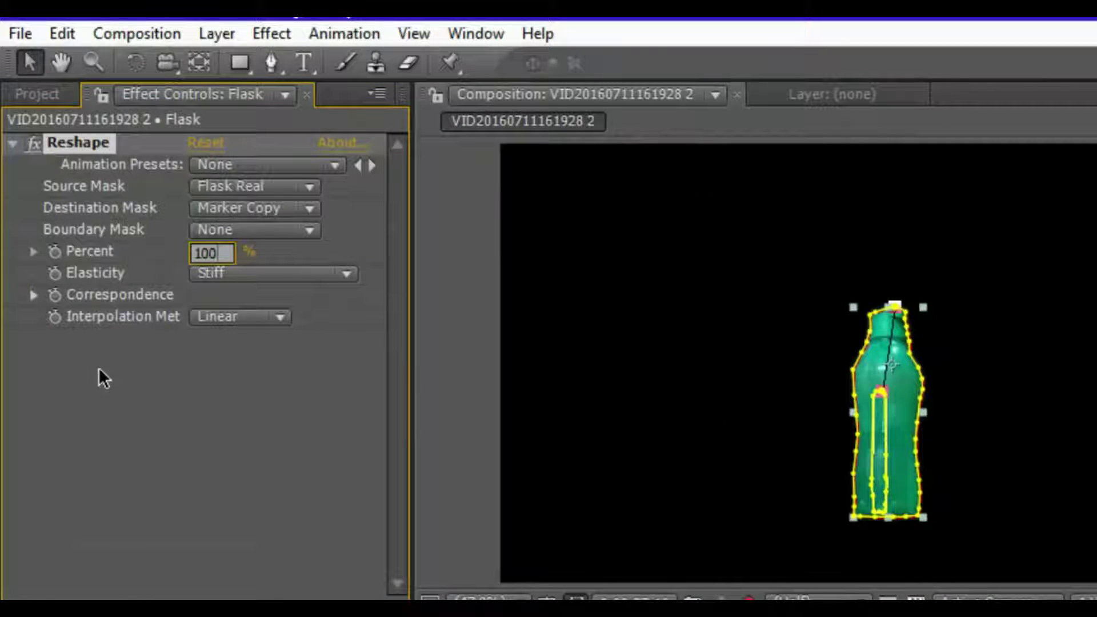
pyautogui.click(124, 434)
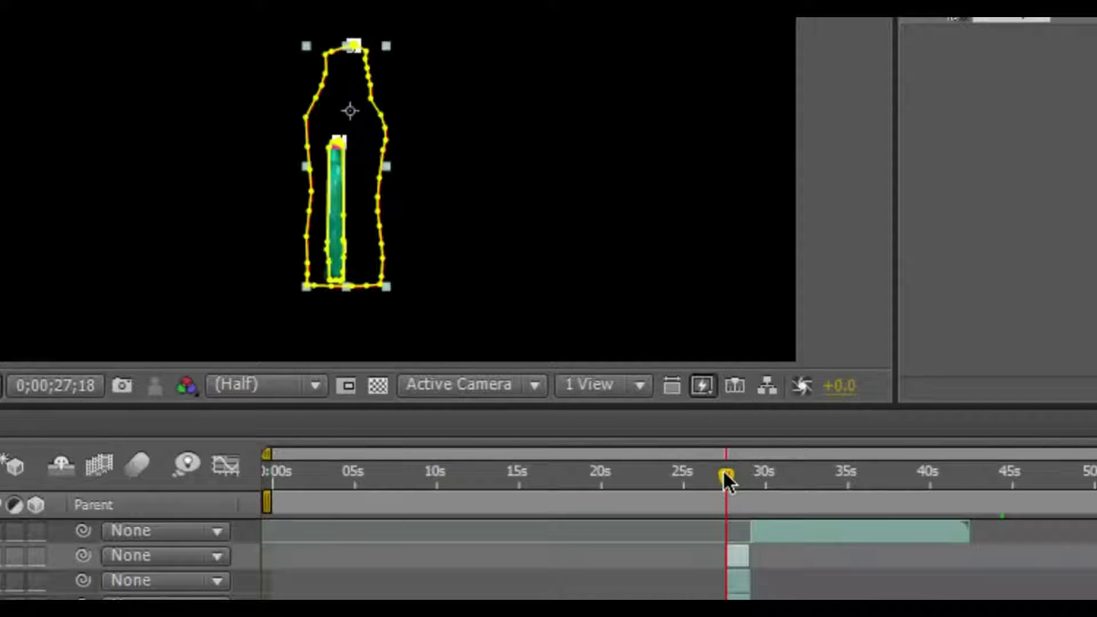
pyautogui.moveTo(722, 468); pyautogui.dragTo(741, 470)
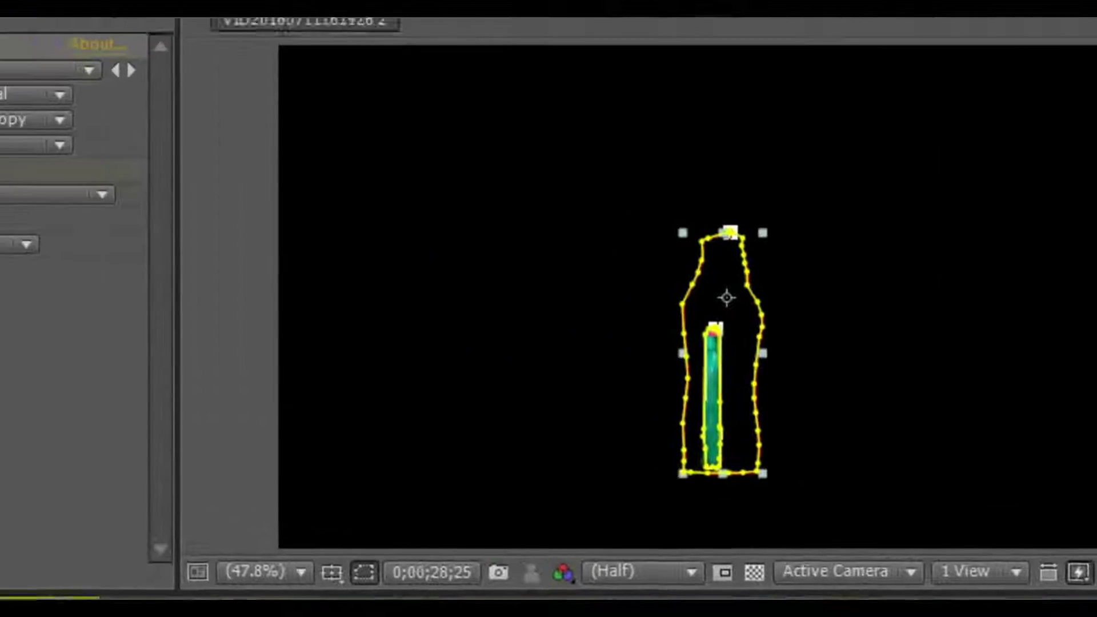
pyautogui.click(193, 295)
pyautogui.write('0')
pyautogui.press('Return')
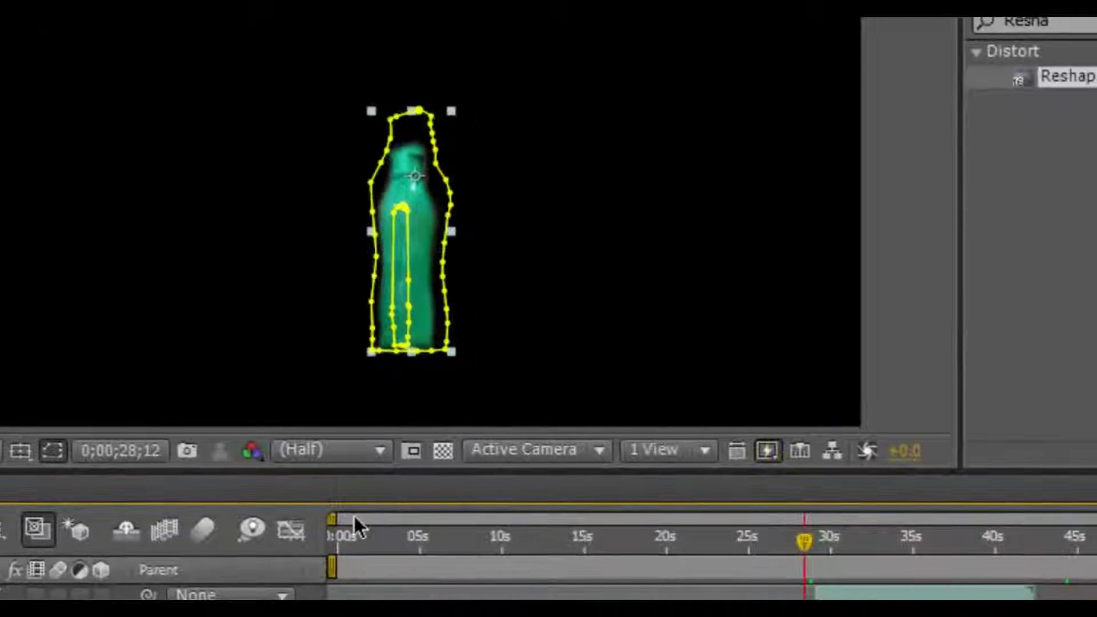
pyautogui.moveTo(330, 518); pyautogui.dragTo(733, 516)
pyautogui.moveTo(727, 448); pyautogui.dragTo(756, 454)
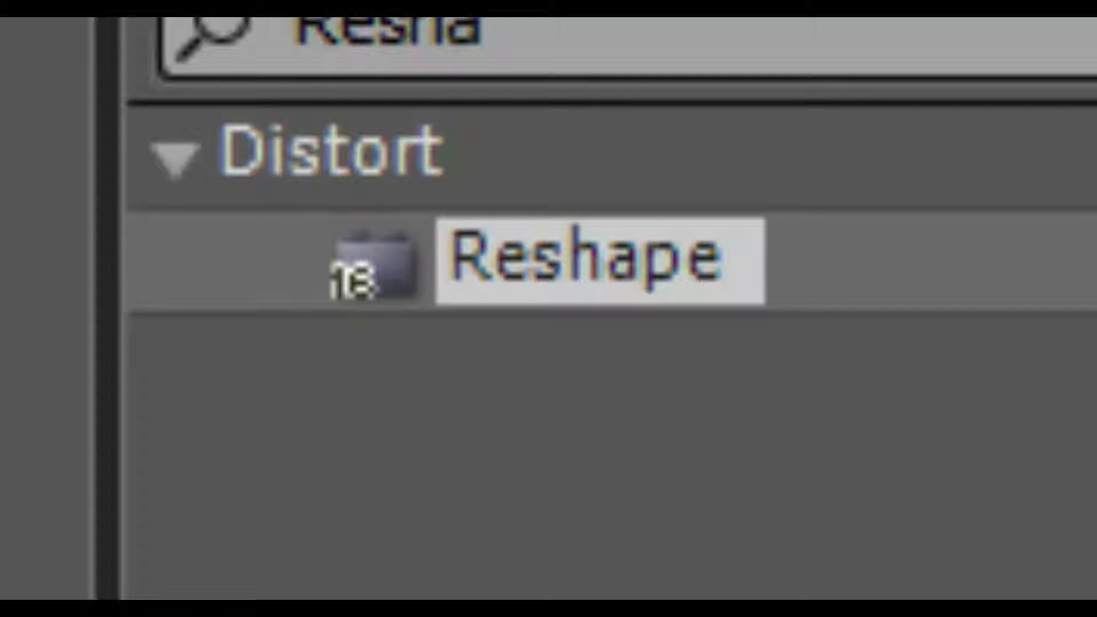
# - Apply the Reshape effect from the search results to the Marker layer
pyautogui.click(606, 446)
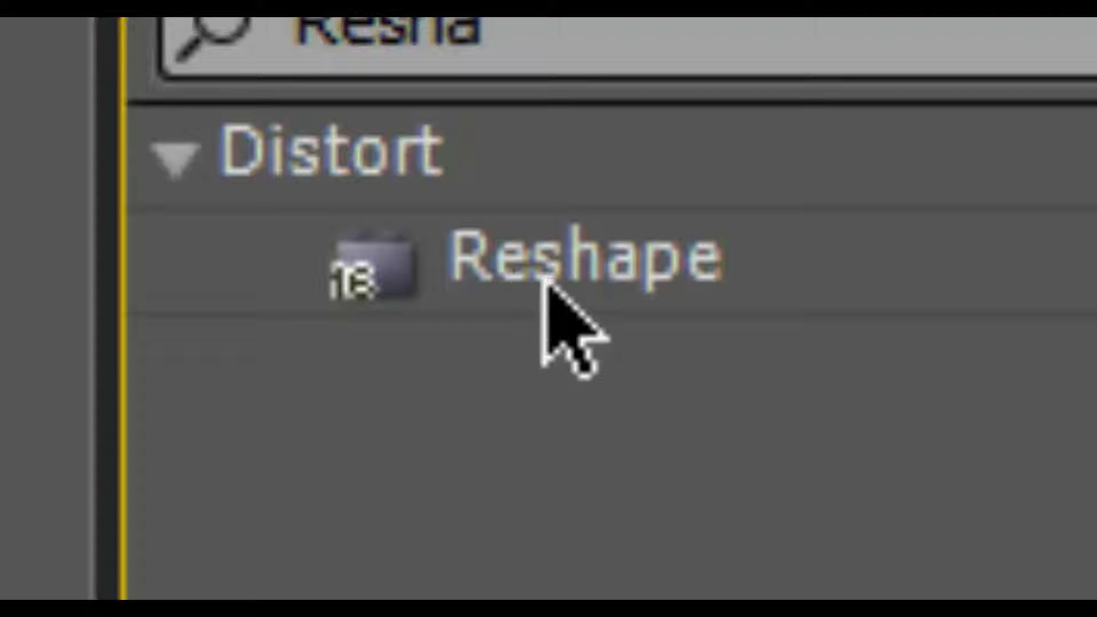
pyautogui.click(545, 256)
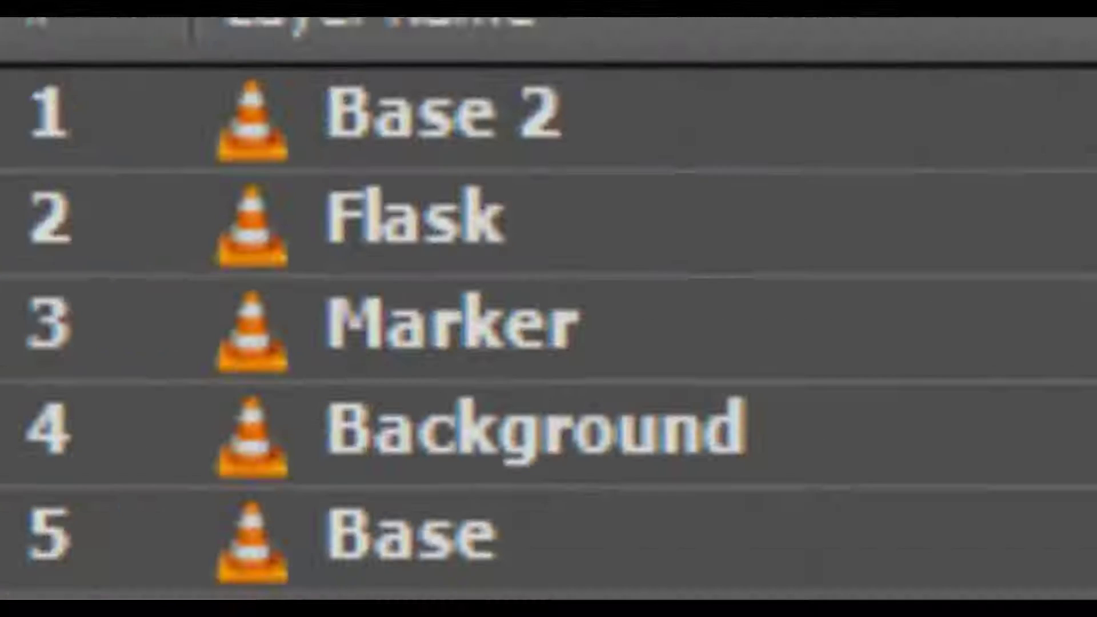
pyautogui.moveTo(544, 257)
pyautogui.mouseDown()
pyautogui.moveTo(489, 421)
pyautogui.moveTo(458, 372)
pyautogui.moveTo(487, 330)
pyautogui.mouseUp()
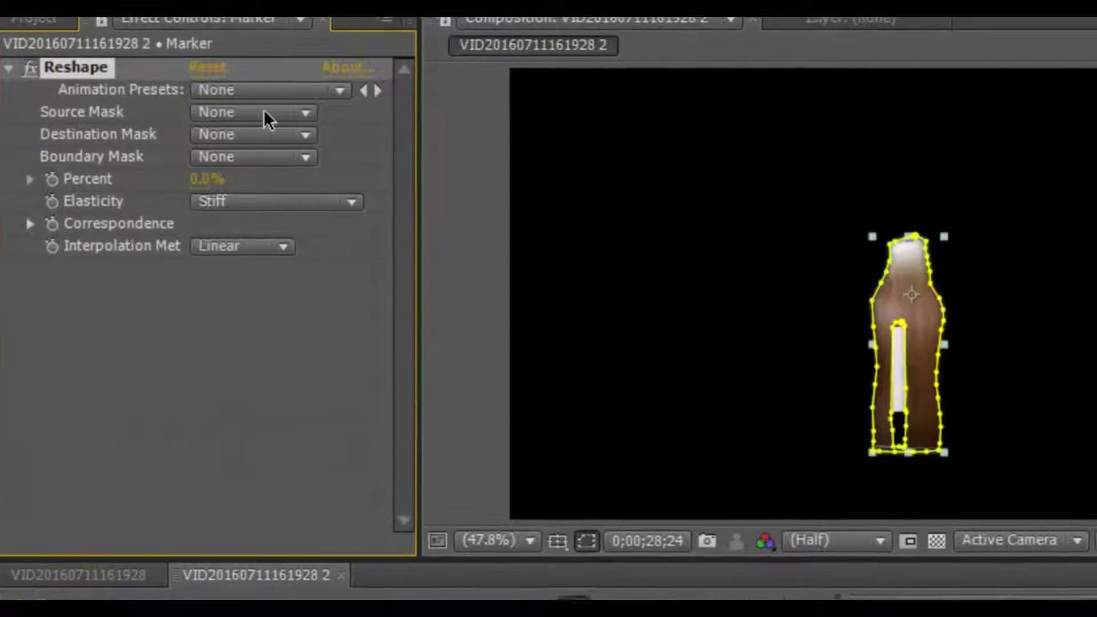
# - Set Source Mask to Marker Real and Destination to Flask Copy, preview, reset Percent to 0.0%, time 0;00;27;18
pyautogui.click(245, 85)
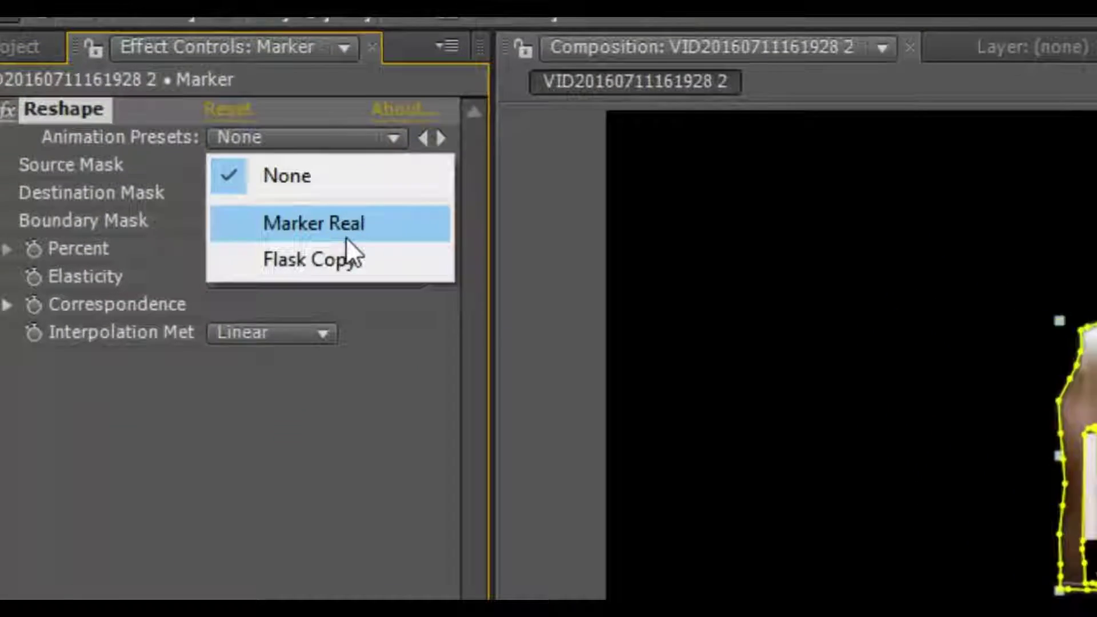
pyautogui.click(345, 237)
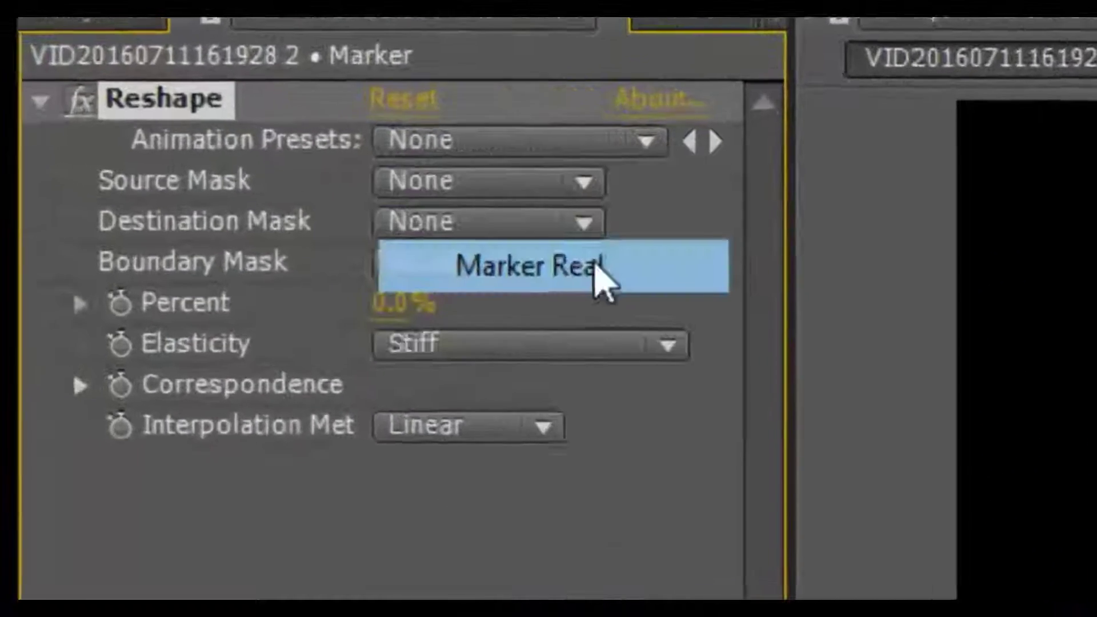
pyautogui.click(302, 193)
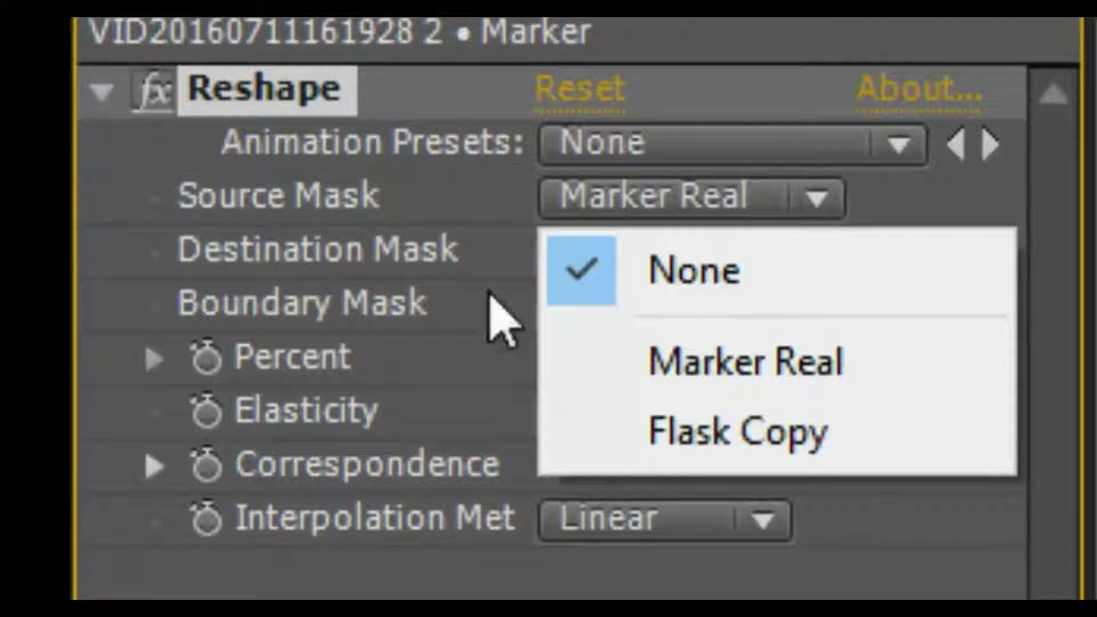
pyautogui.click(780, 440)
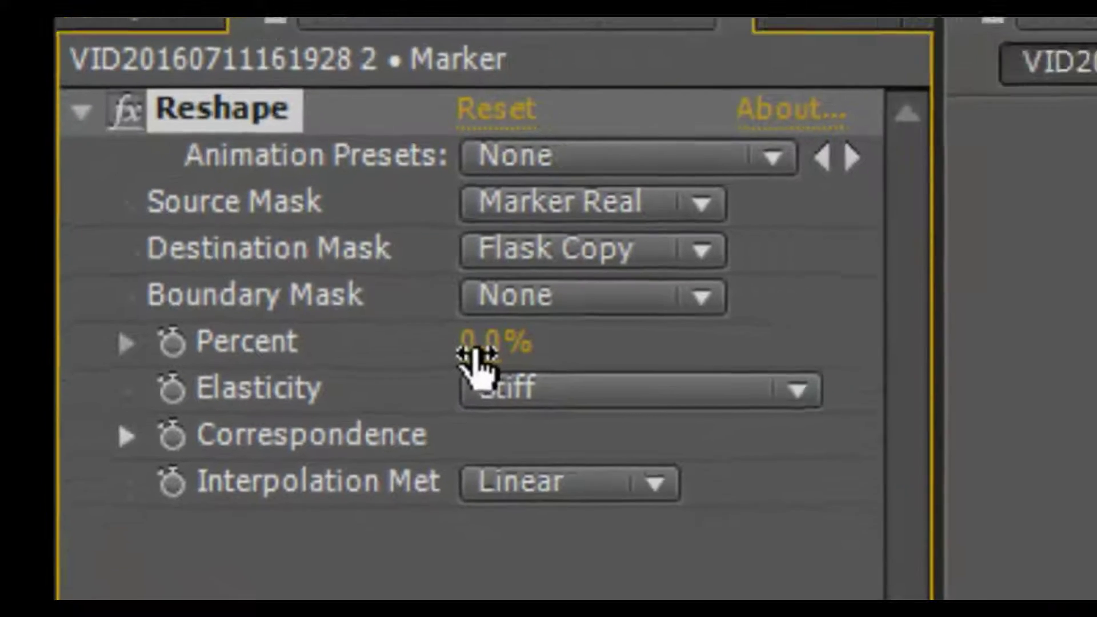
pyautogui.moveTo(566, 366); pyautogui.dragTo(819, 361)
pyautogui.moveTo(330, 292); pyautogui.dragTo(373, 292)
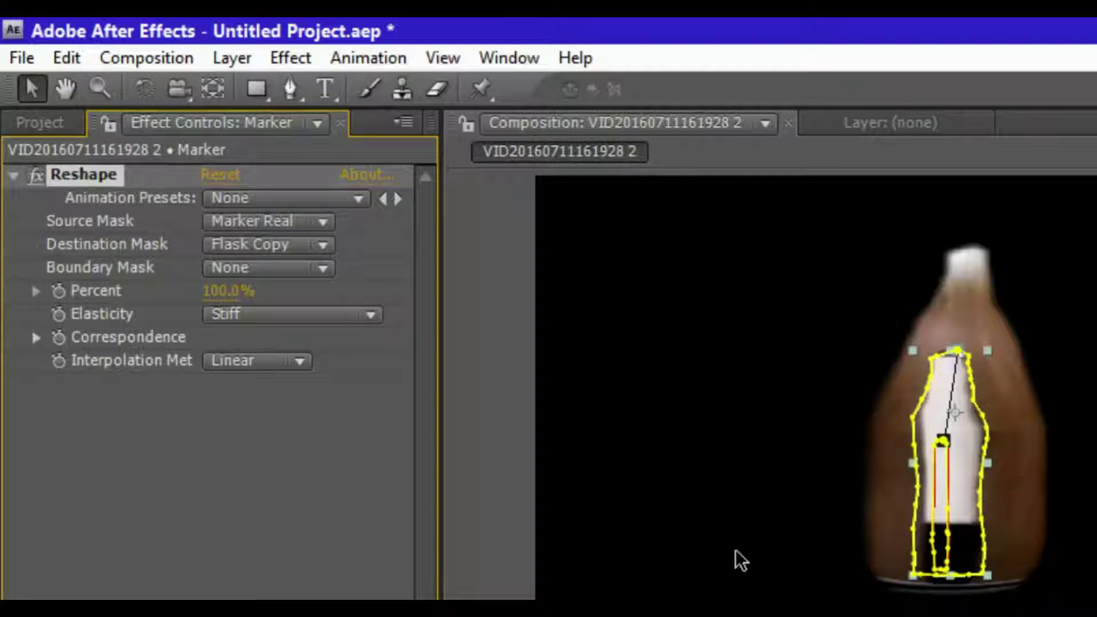
pyautogui.moveTo(217, 295); pyautogui.dragTo(19, 300)
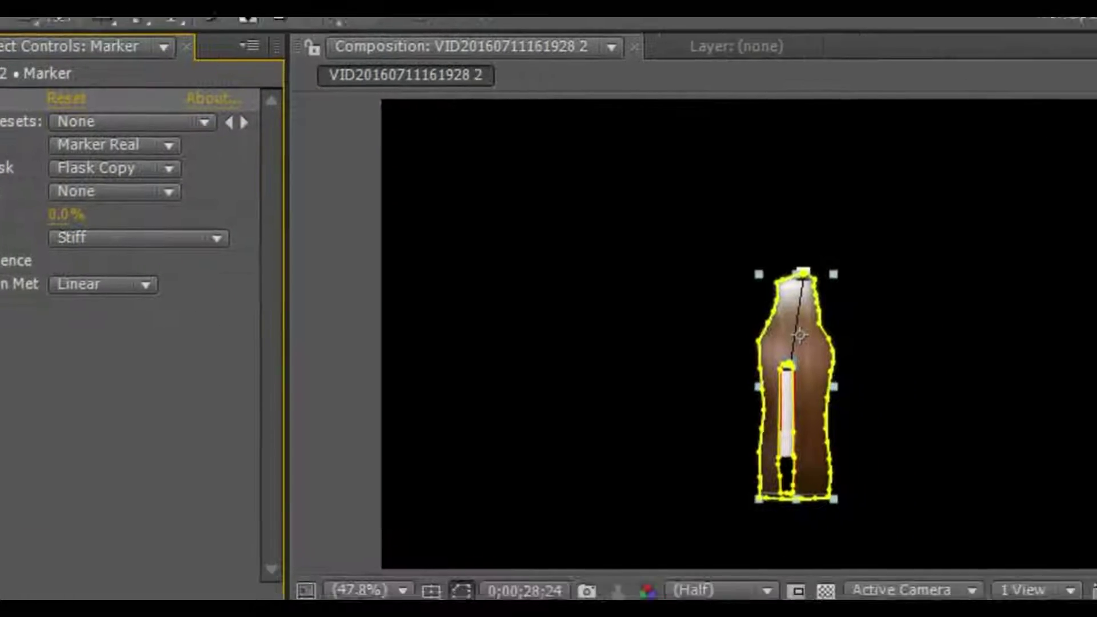
pyautogui.moveTo(828, 534); pyautogui.dragTo(639, 466)
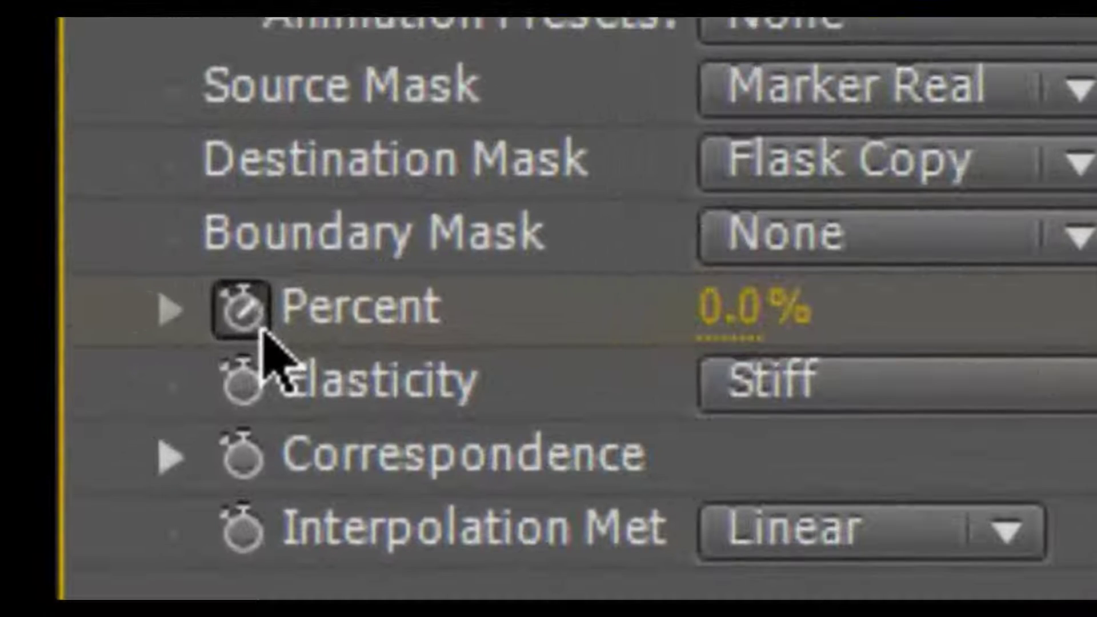
# - Keyframe the Marker layer's Reshape Percent, setting 100.0% at 0;00;29;03
pyautogui.click(96, 236)
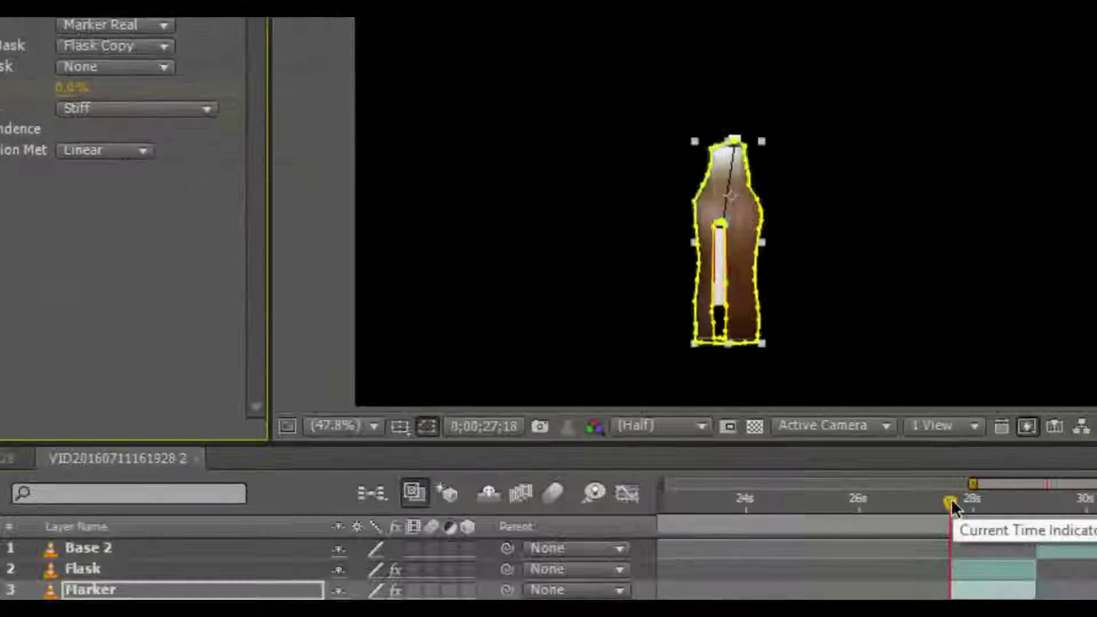
pyautogui.moveTo(950, 502); pyautogui.dragTo(1027, 505)
pyautogui.click(71, 87)
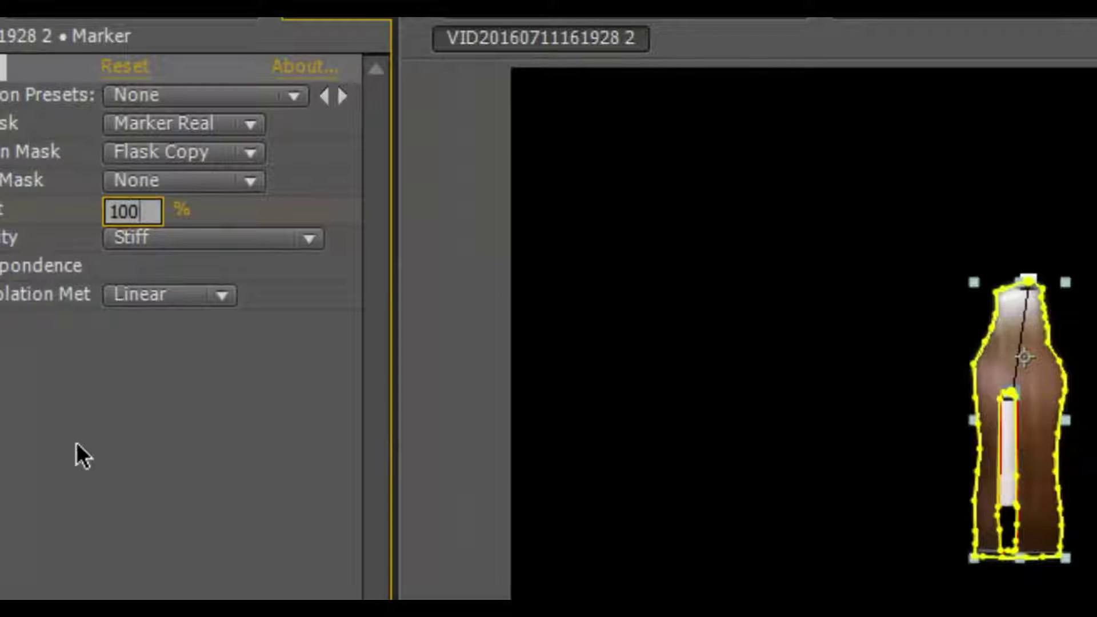
pyautogui.press('Return')
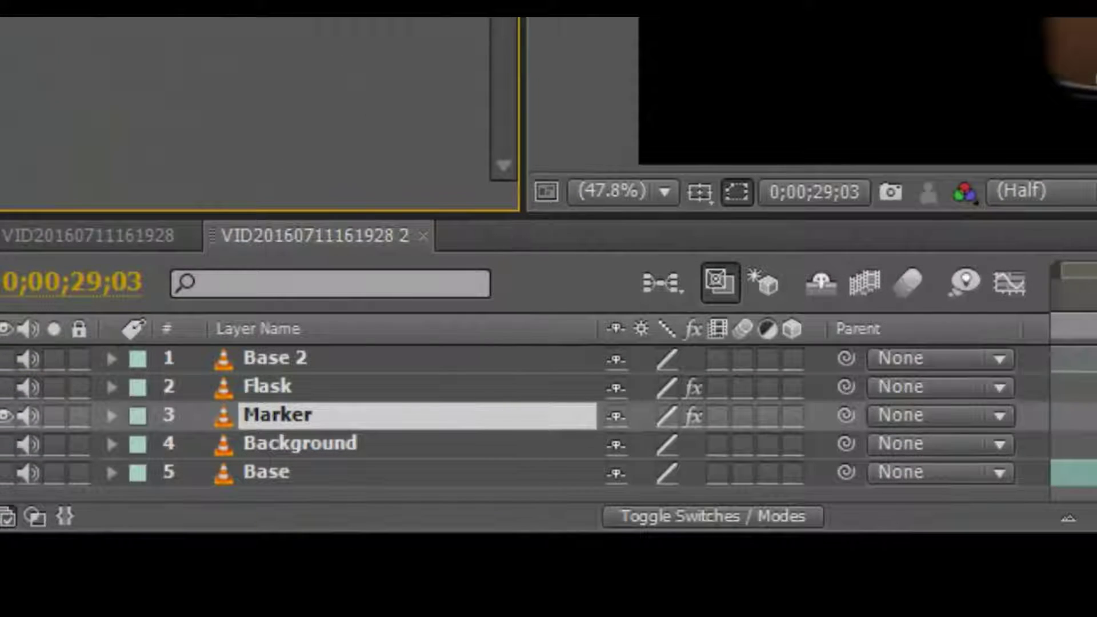
# - Widen the viewer, set the timeline to span 0–50 s, and make the timeline taller
pyautogui.moveTo(522, 85); pyautogui.dragTo(344, 85)
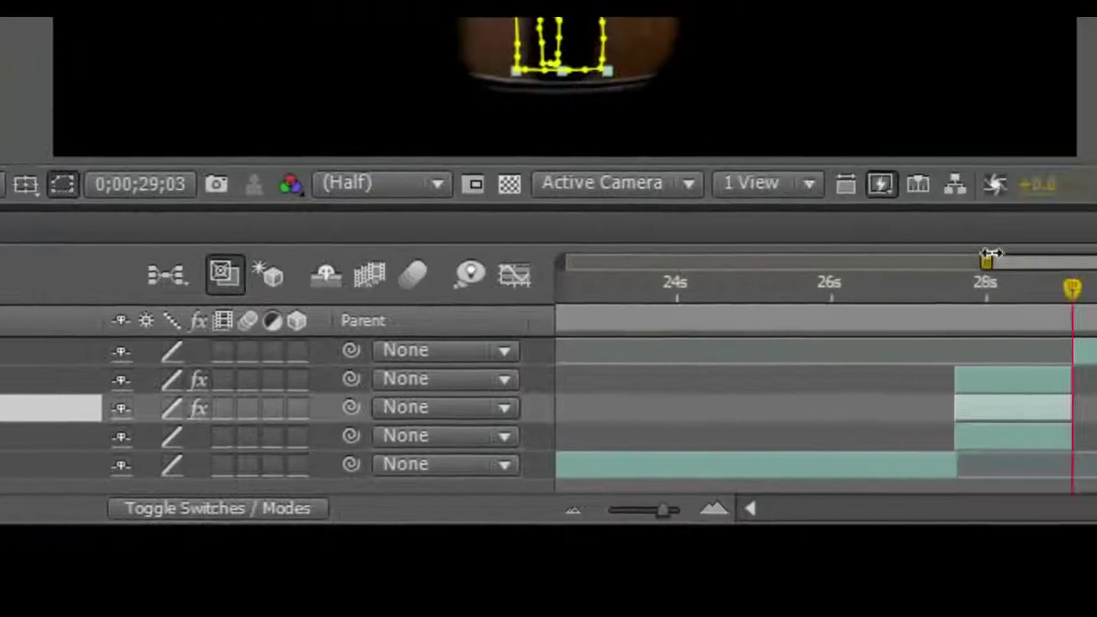
pyautogui.moveTo(491, 255); pyautogui.dragTo(67, 256)
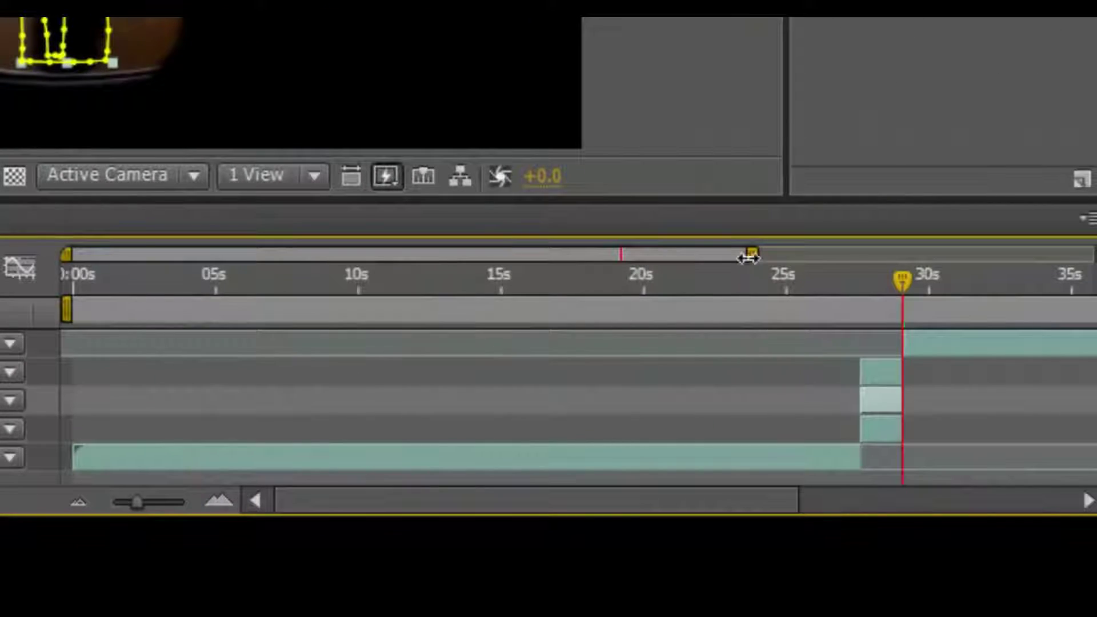
pyautogui.moveTo(751, 254); pyautogui.dragTo(1091, 254)
pyautogui.moveTo(292, 190); pyautogui.dragTo(292, 100)
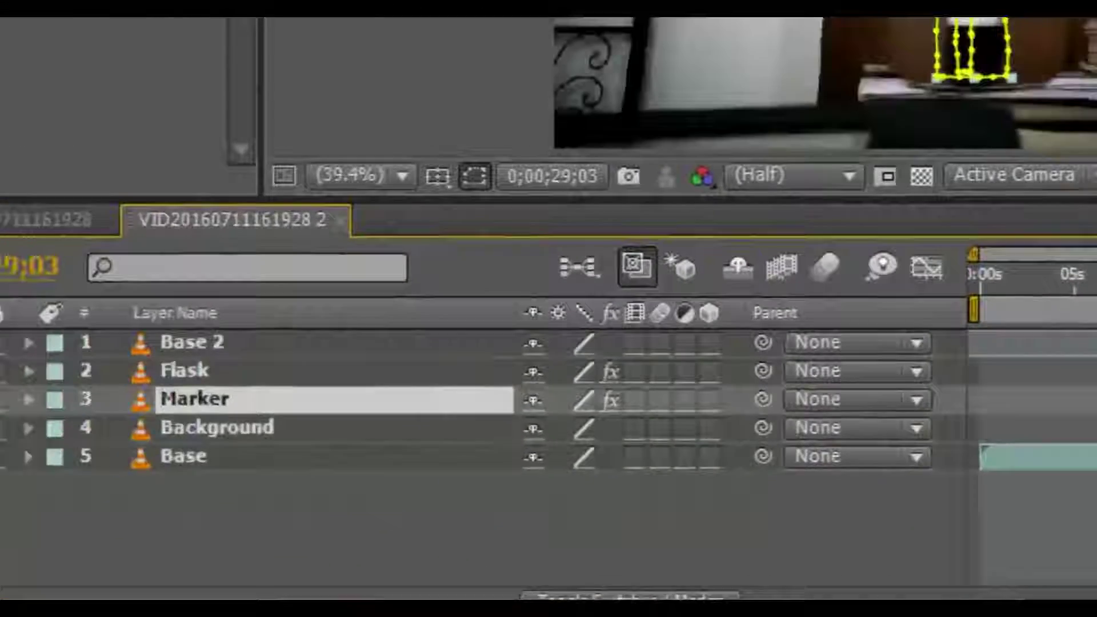
# - Turn visibility back on for the hidden layers and scrub to about 28 s
pyautogui.click(21, 362)
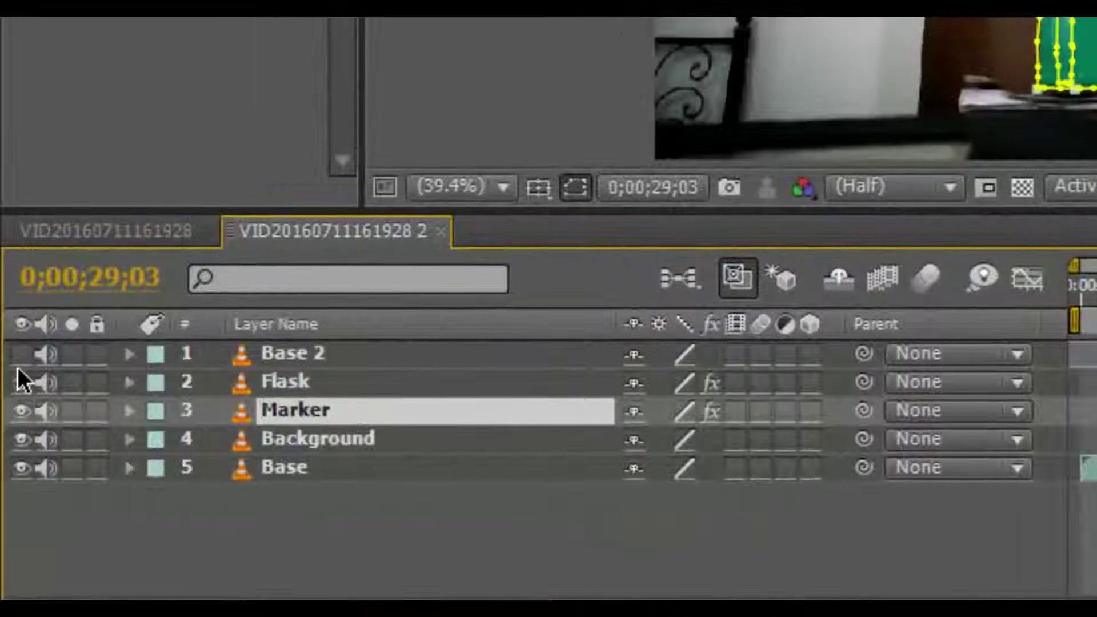
pyautogui.press('F2')
pyautogui.moveTo(1024, 272)
pyautogui.mouseDown()
pyautogui.moveTo(980, 261)
pyautogui.moveTo(1014, 257)
pyautogui.mouseUp()
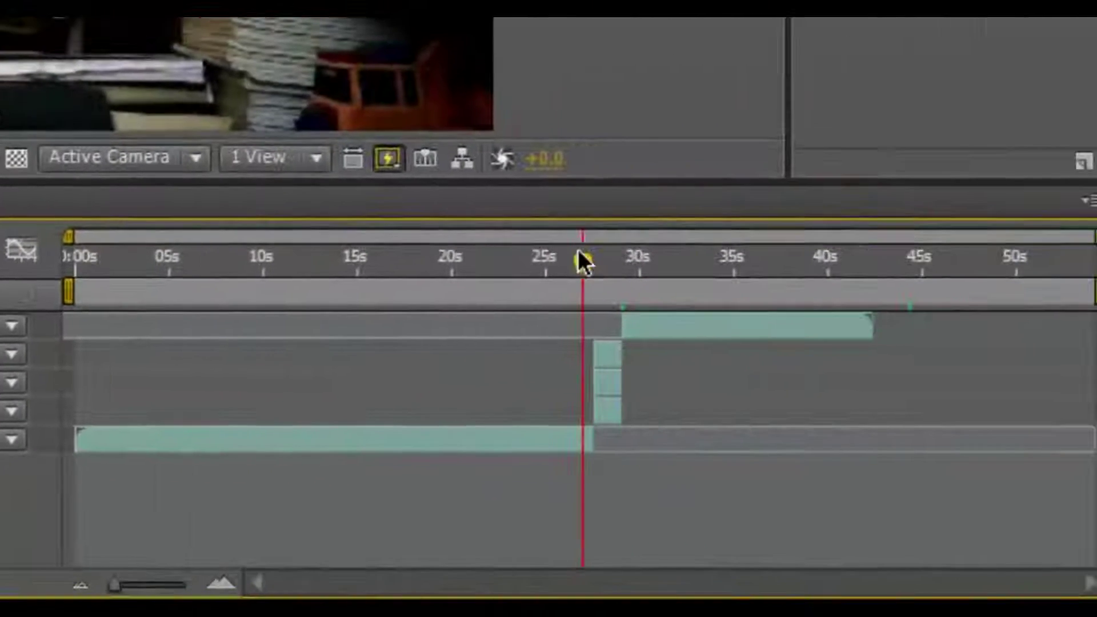
pyautogui.moveTo(611, 246)
pyautogui.mouseDown()
pyautogui.moveTo(587, 245)
pyautogui.moveTo(599, 242)
pyautogui.mouseUp()
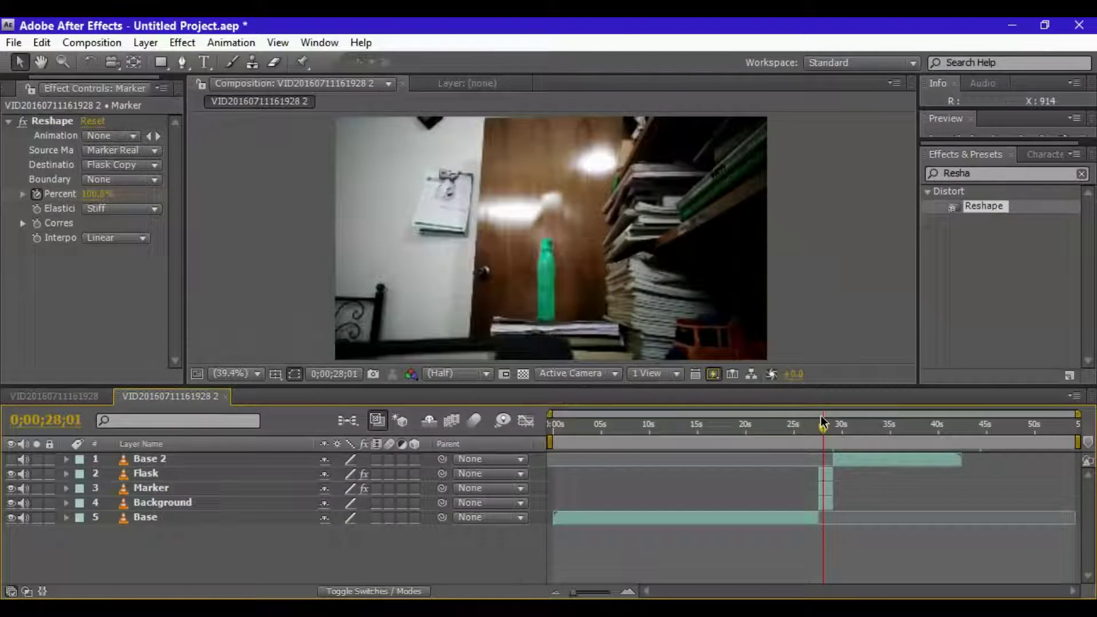
pyautogui.moveTo(823, 423)
pyautogui.mouseDown()
pyautogui.moveTo(832, 423)
pyautogui.moveTo(823, 421)
pyautogui.mouseUp()
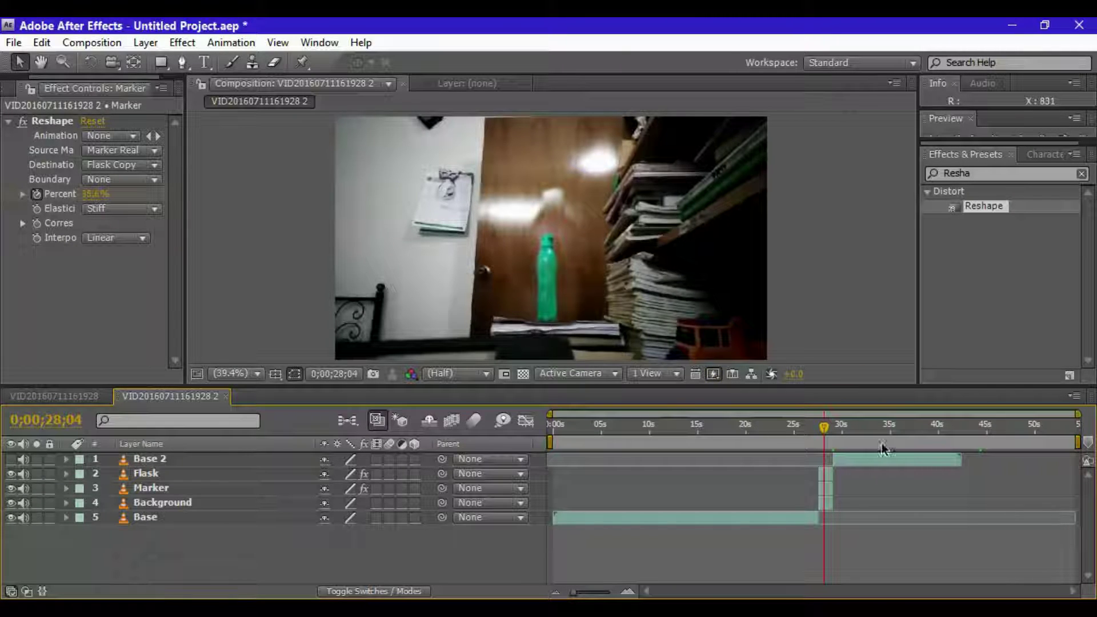
# - Preview the morph between 27 and 28 s, then show the Flask layer's Opacity with T
pyautogui.click(828, 426)
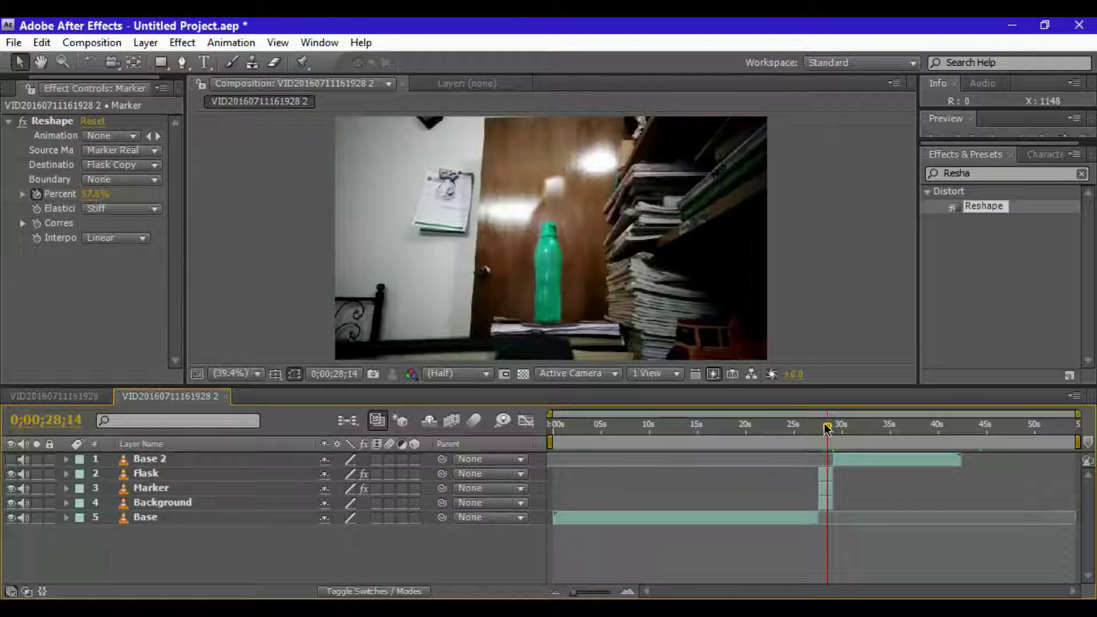
pyautogui.moveTo(827, 428)
pyautogui.mouseDown()
pyautogui.moveTo(815, 426)
pyautogui.moveTo(844, 426)
pyautogui.moveTo(808, 426)
pyautogui.moveTo(823, 425)
pyautogui.mouseUp()
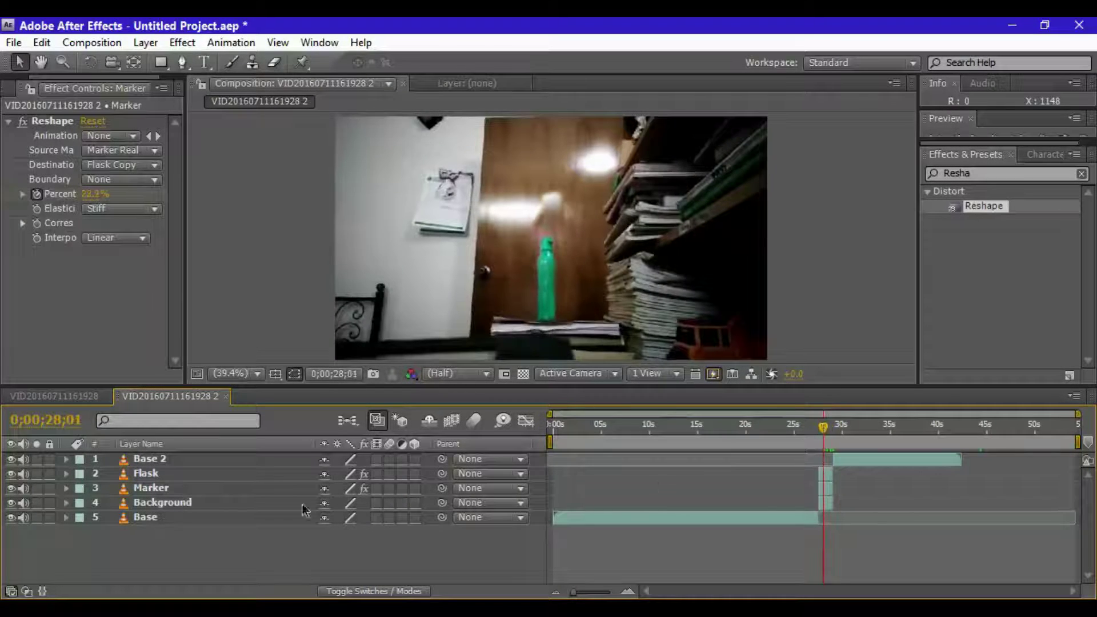
pyautogui.click(138, 476)
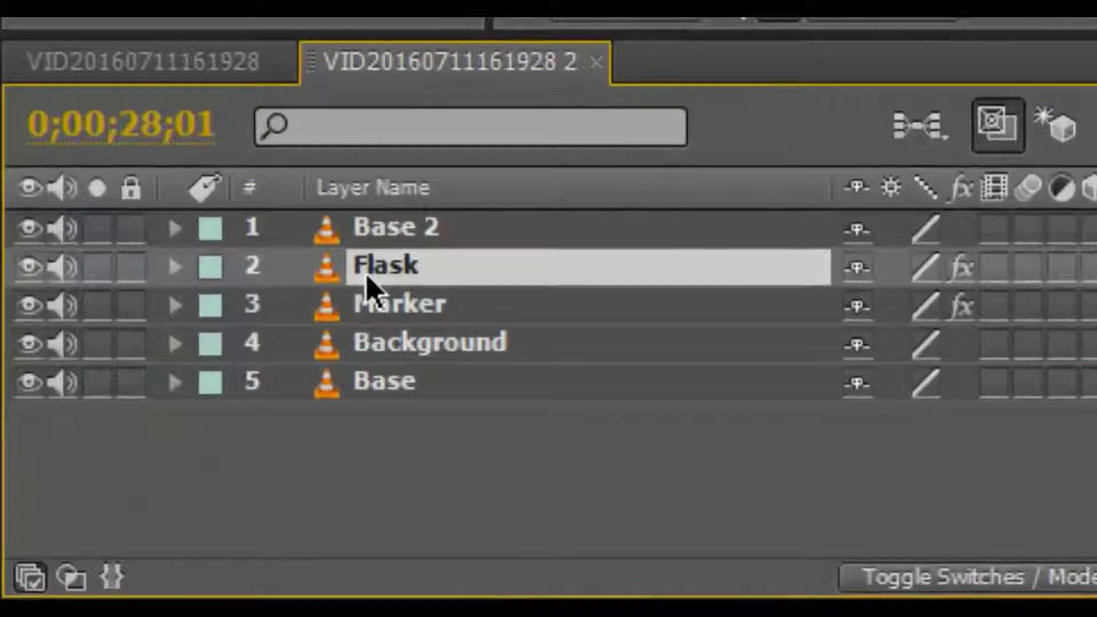
pyautogui.press('t')
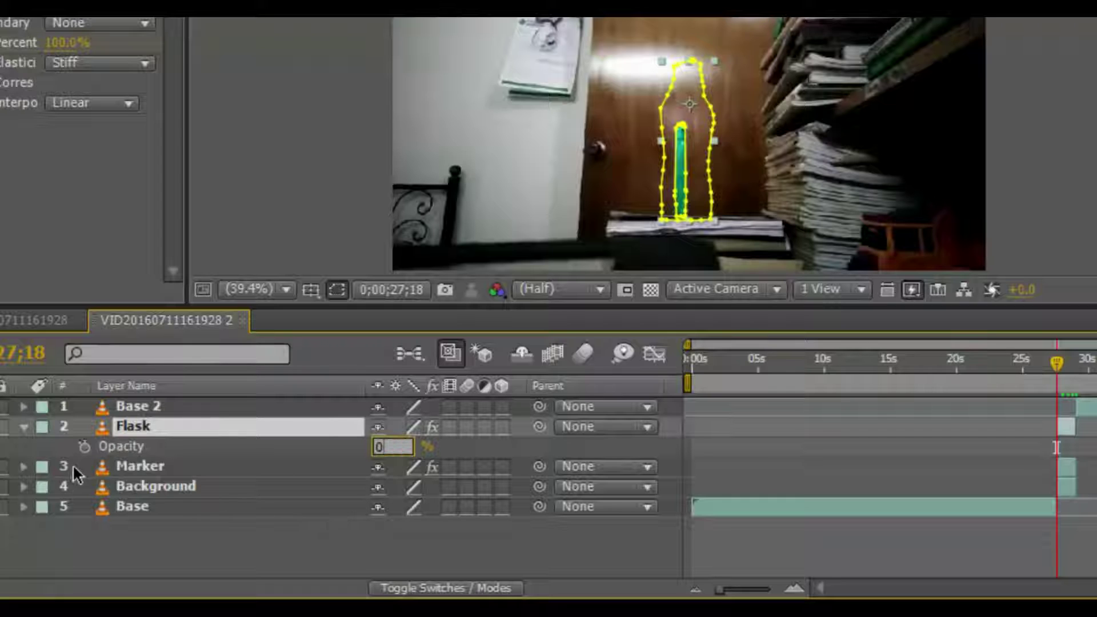
# - Keyframe Flask opacity from 0% to 100% across the transition
pyautogui.click(85, 448)
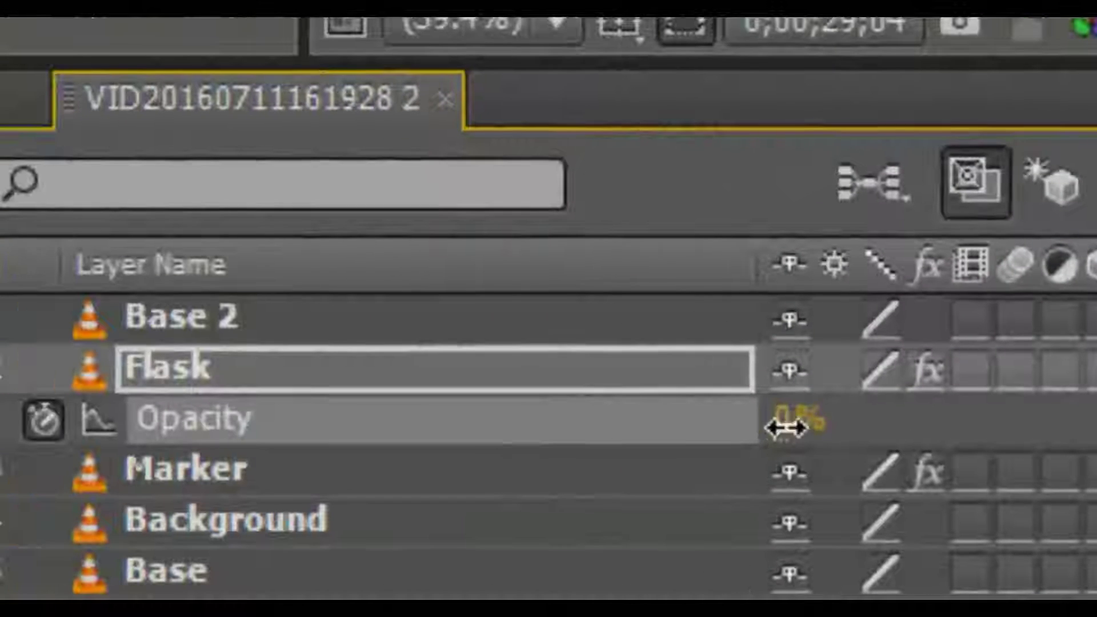
pyautogui.click(103, 404)
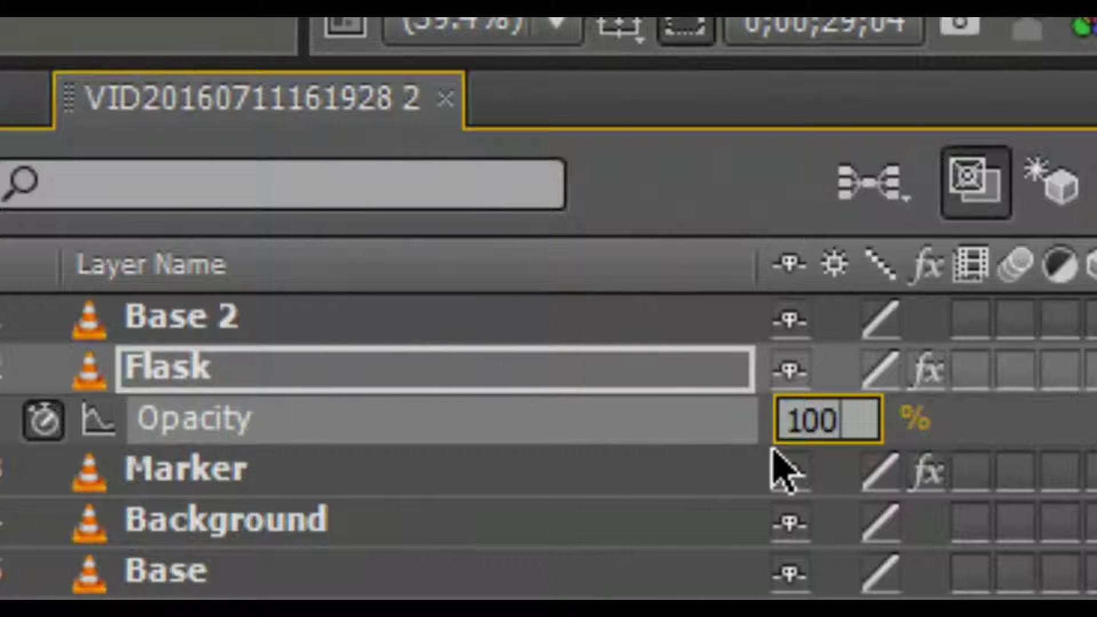
pyautogui.write('100')
pyautogui.press('Return')
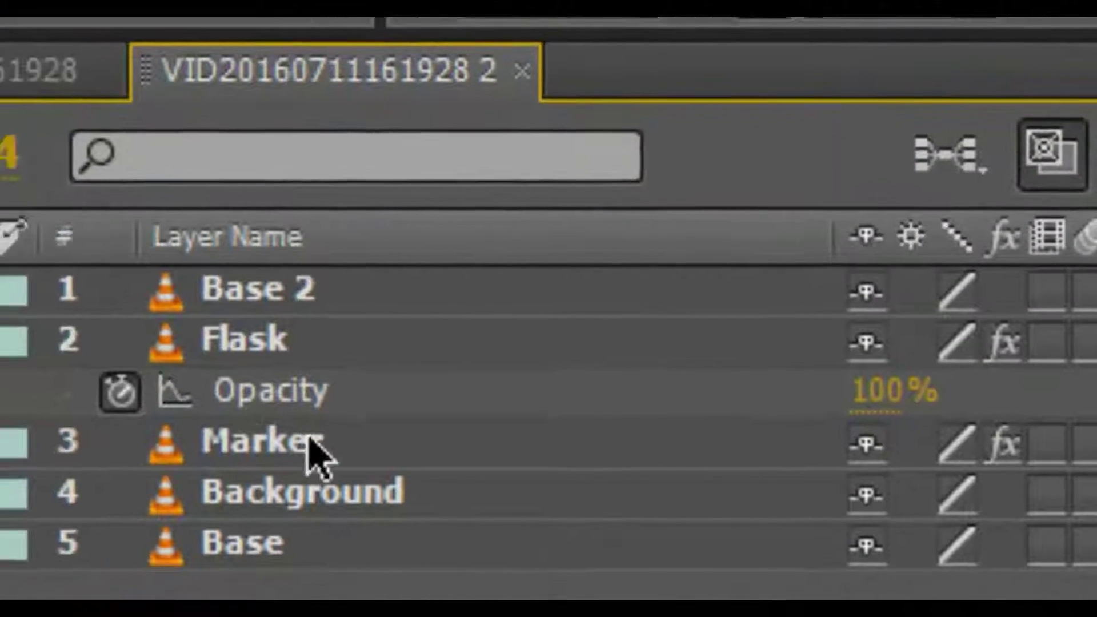
# - Start keyframing the Marker layer's Opacity at 100% and move to the second crossfade time
pyautogui.click(241, 474)
pyautogui.press('t')
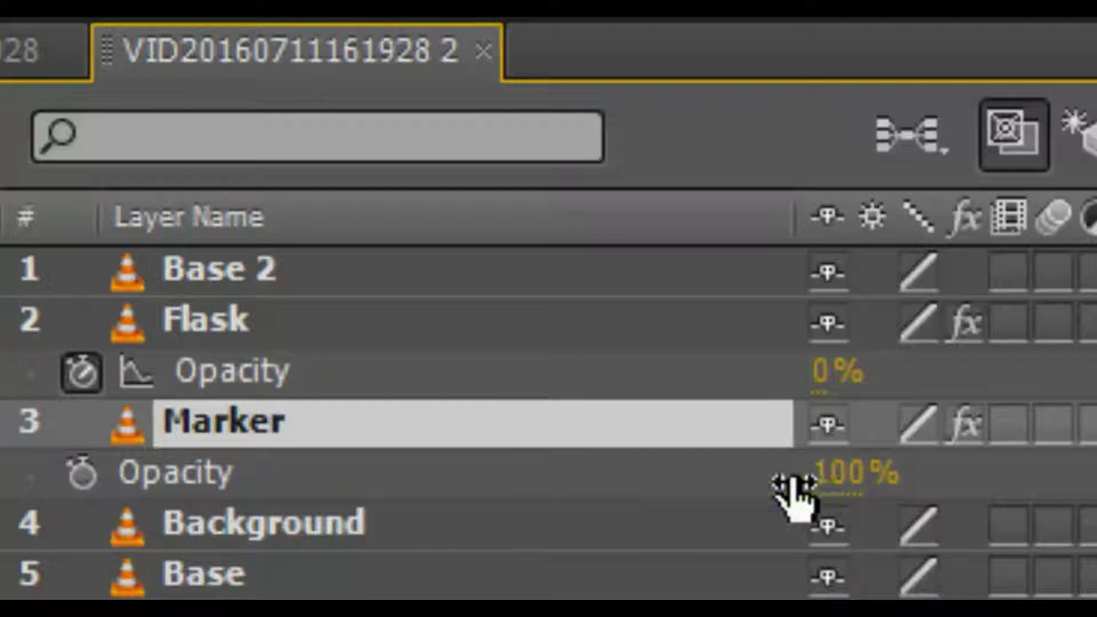
pyautogui.click(83, 474)
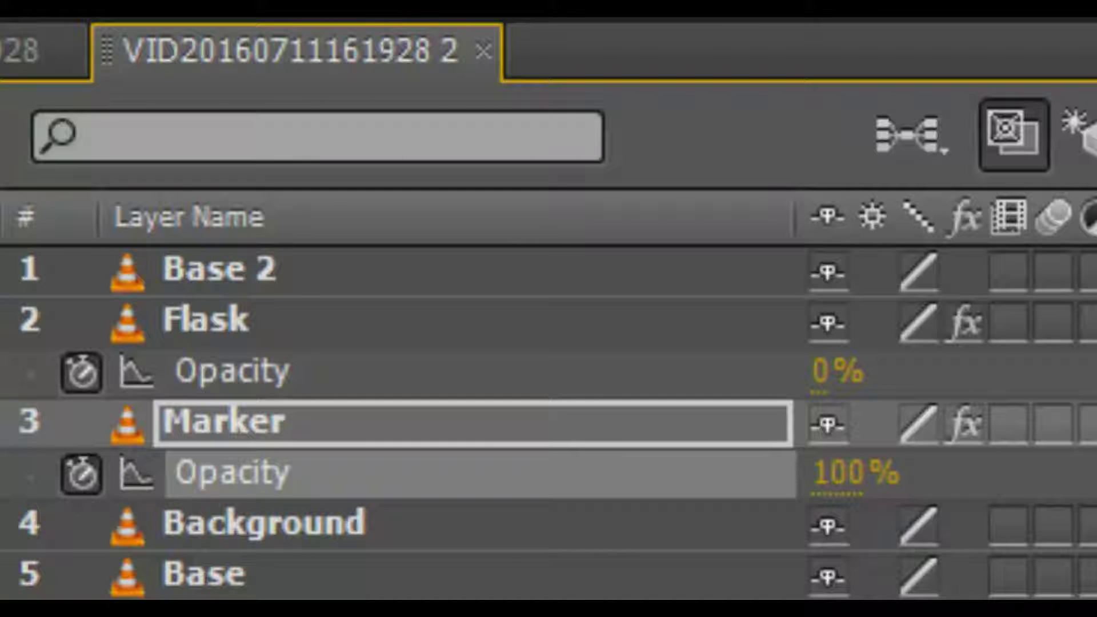
pyautogui.moveTo(539, 152); pyautogui.dragTo(589, 151)
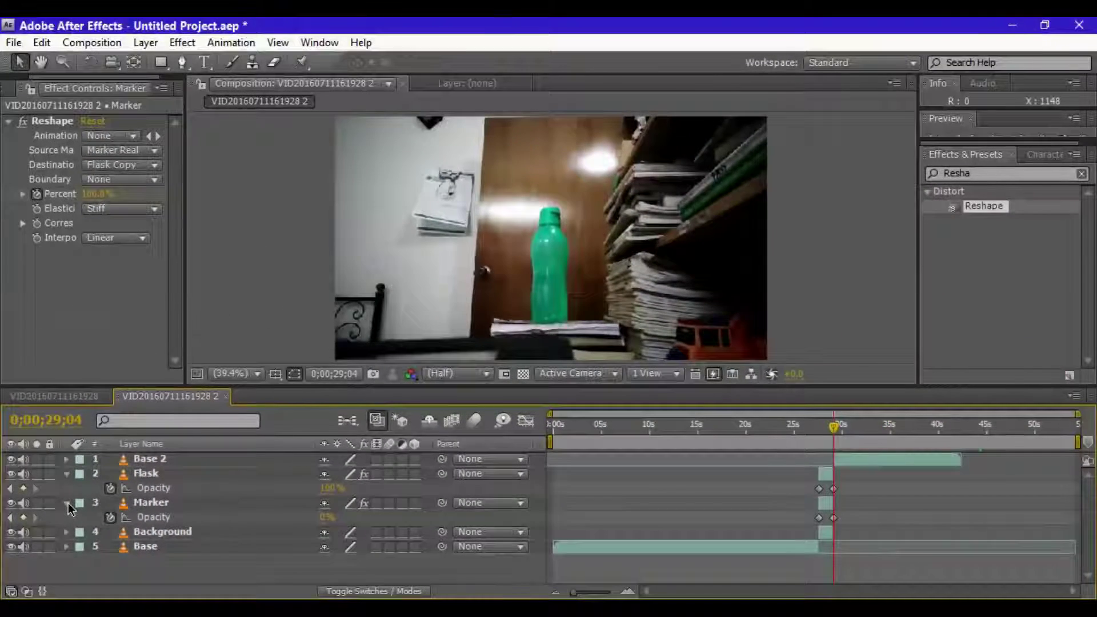
# - Apply Easy Ease (F9) to the Flask layer's four keyframes
pyautogui.click(67, 503)
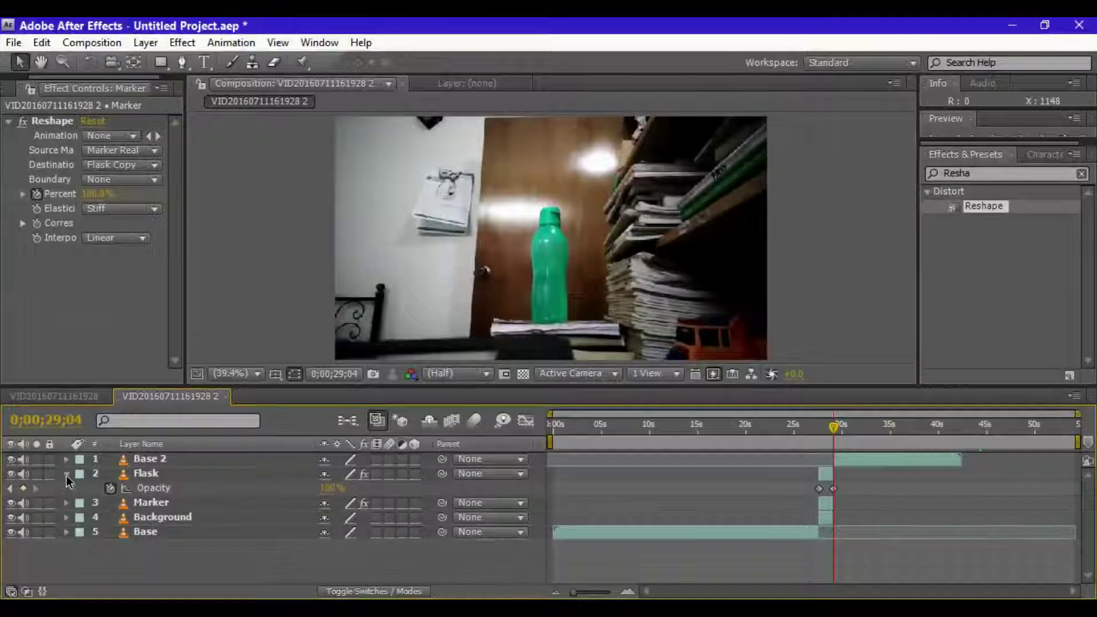
pyautogui.click(67, 476)
pyautogui.click(148, 478)
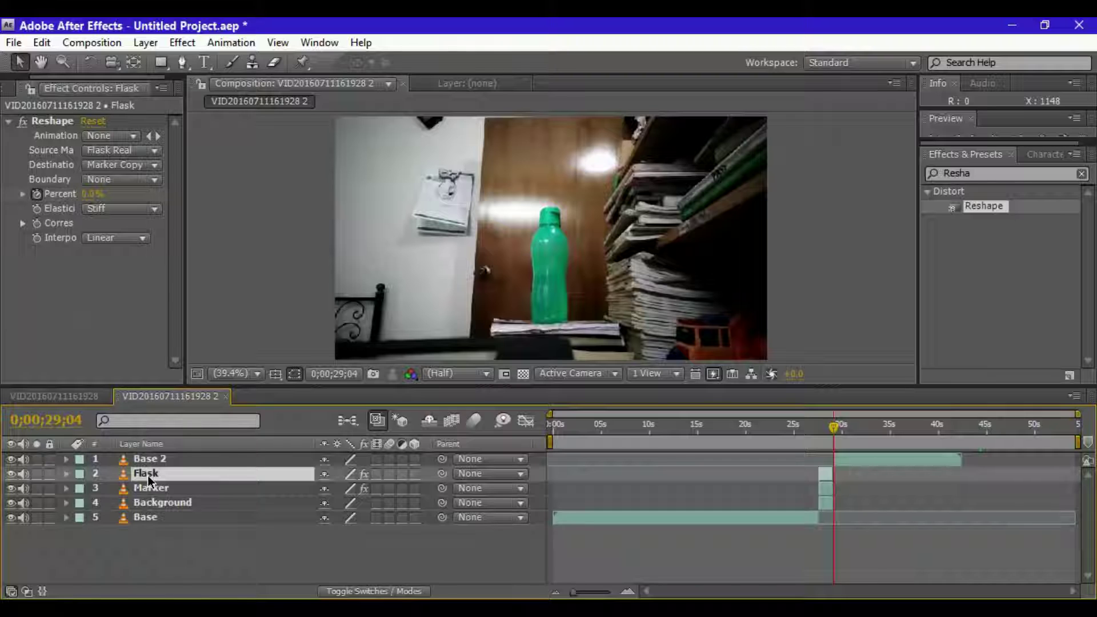
pyautogui.press('u')
pyautogui.moveTo(858, 537); pyautogui.dragTo(806, 511)
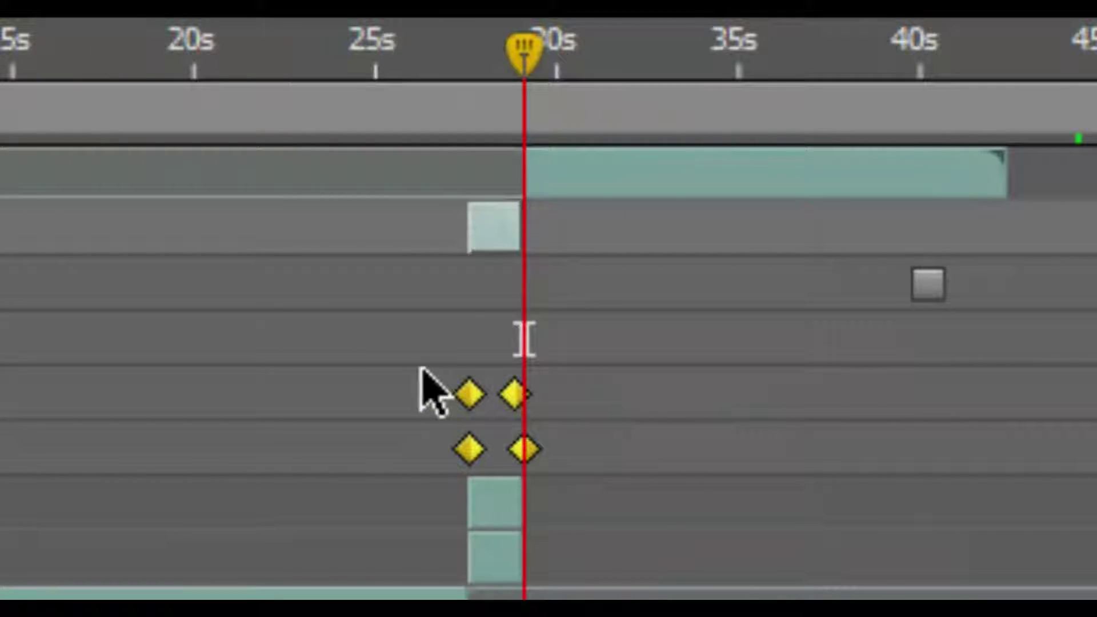
pyautogui.press('F9')
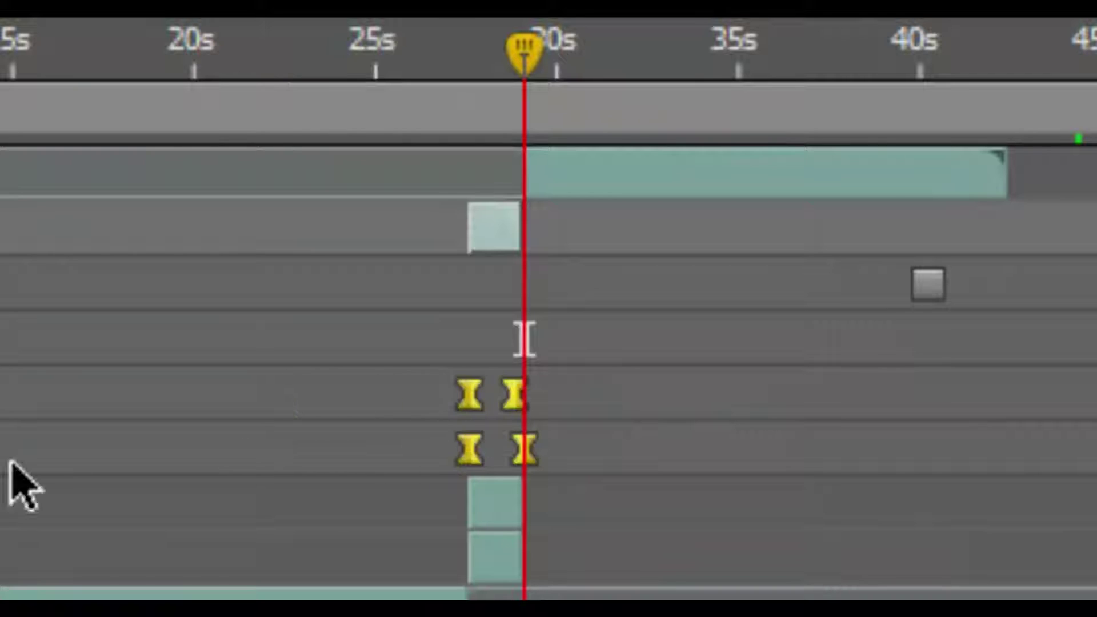
pyautogui.press('u')
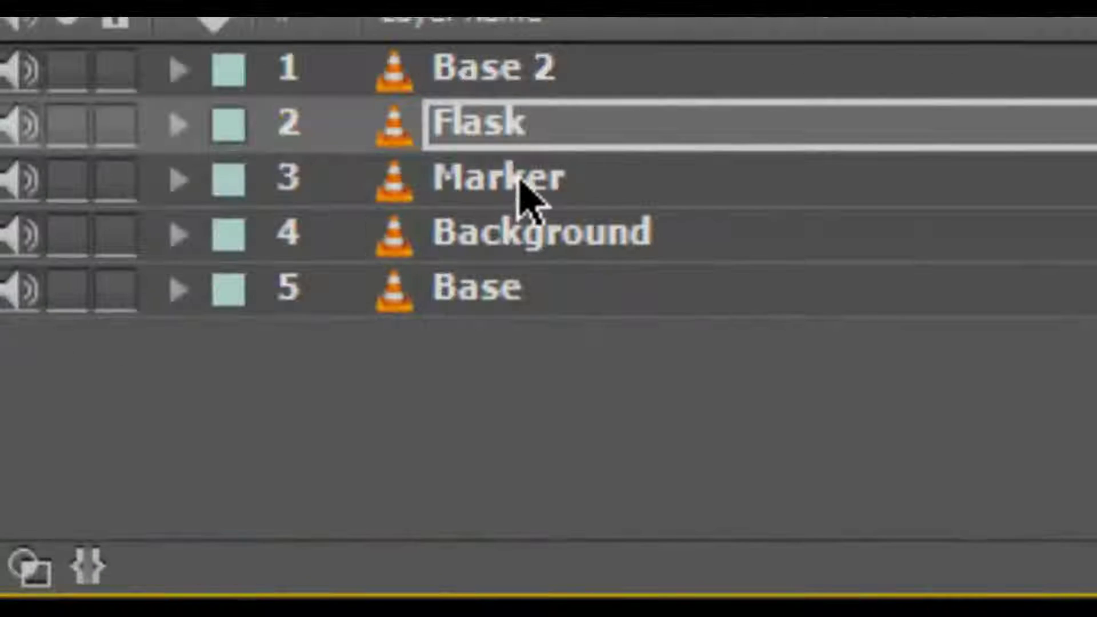
# - Apply Easy Ease to the Marker layer's four keyframes and scrub around 25–27 s to preview
pyautogui.click(520, 181)
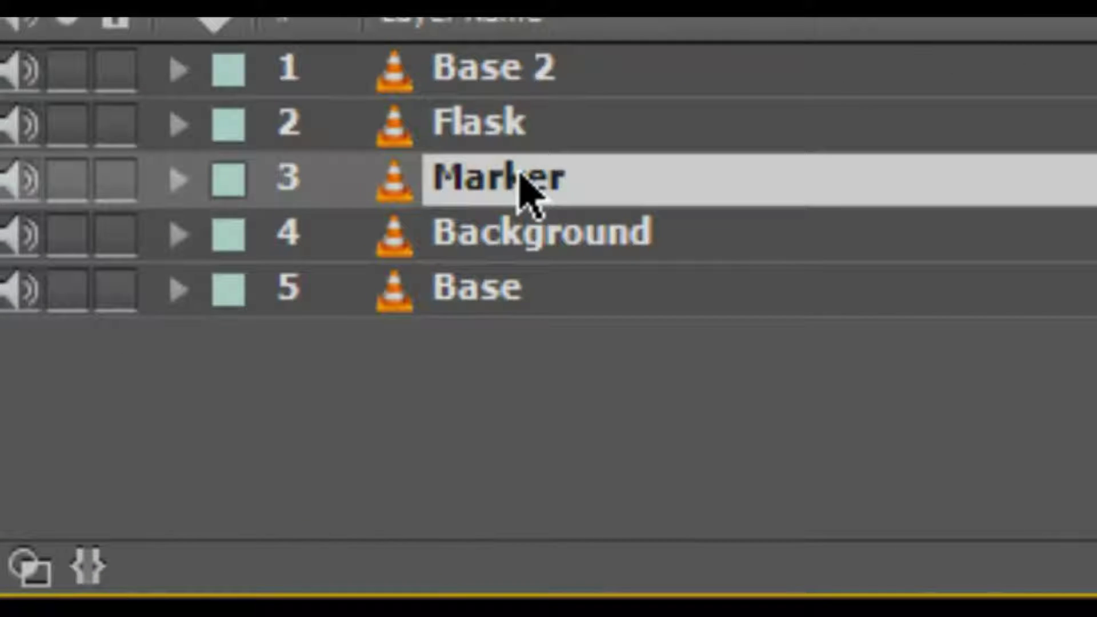
pyautogui.press('u')
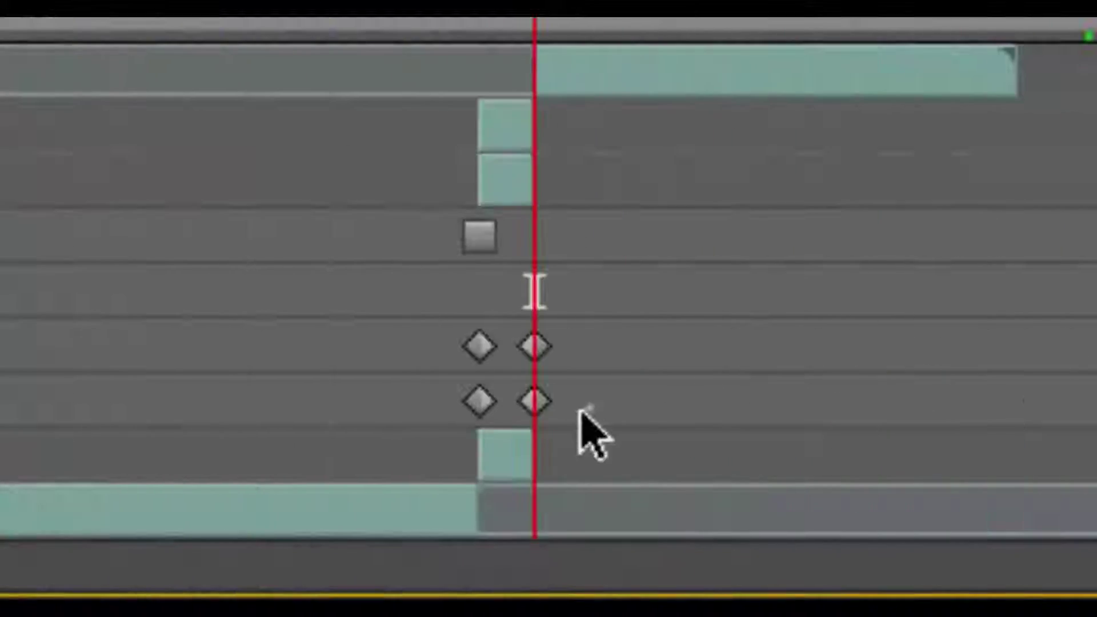
pyautogui.moveTo(580, 412); pyautogui.dragTo(425, 330)
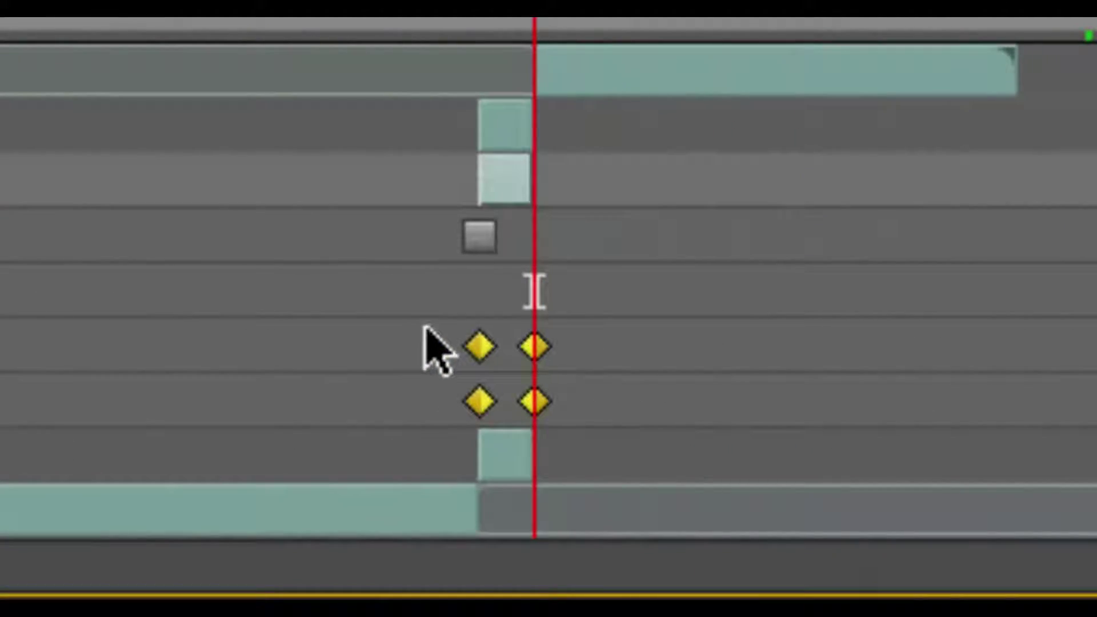
pyautogui.press('F9')
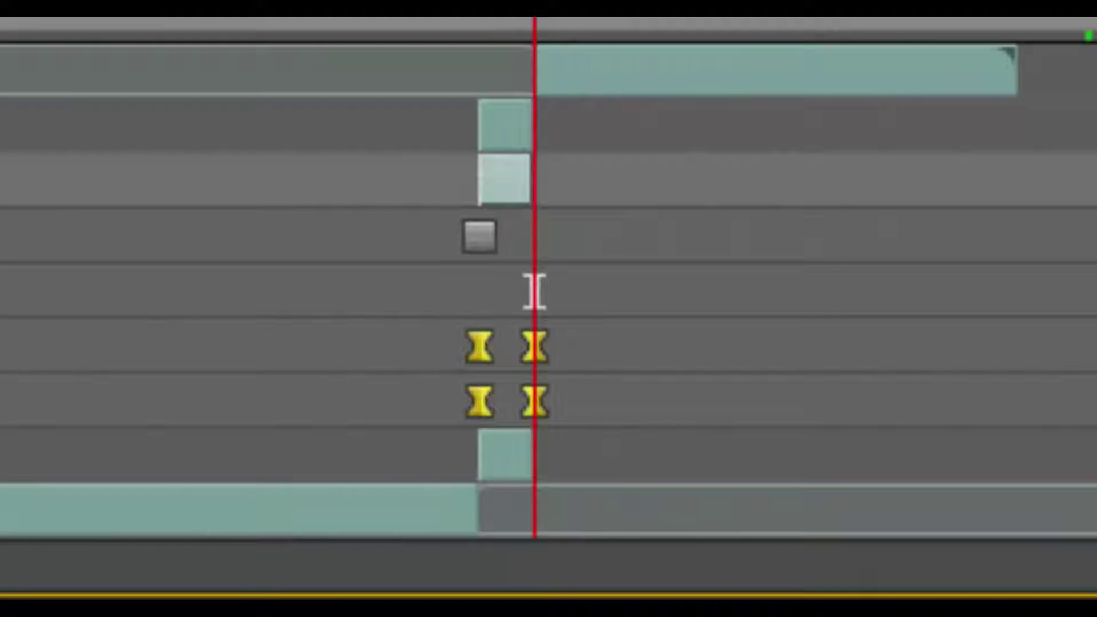
pyautogui.press('u')
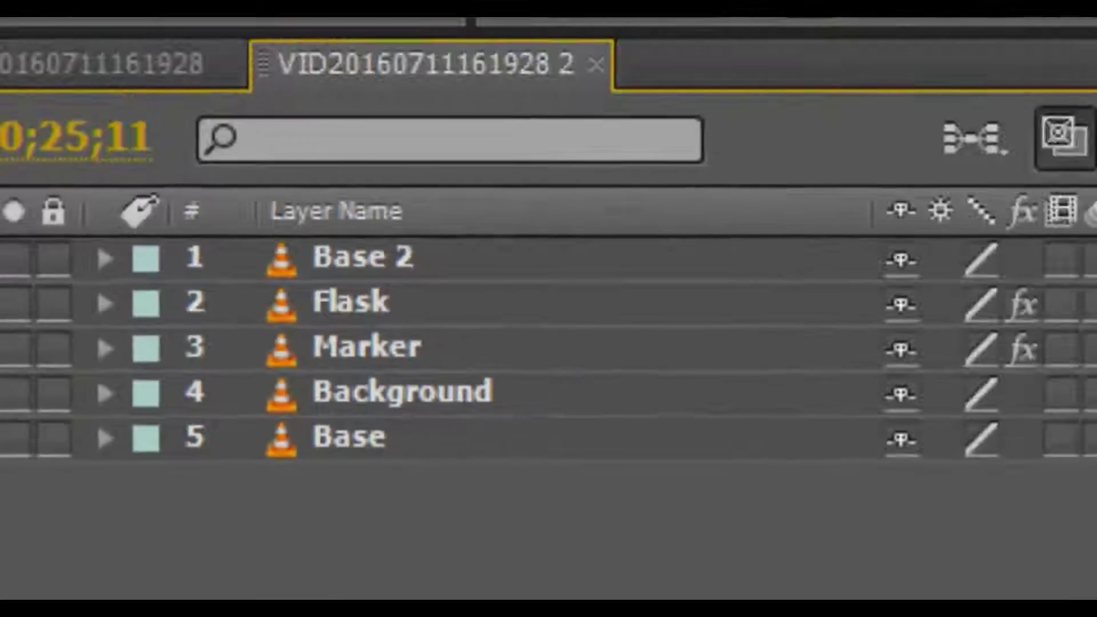
pyautogui.moveTo(787, 423); pyautogui.dragTo(825, 423)
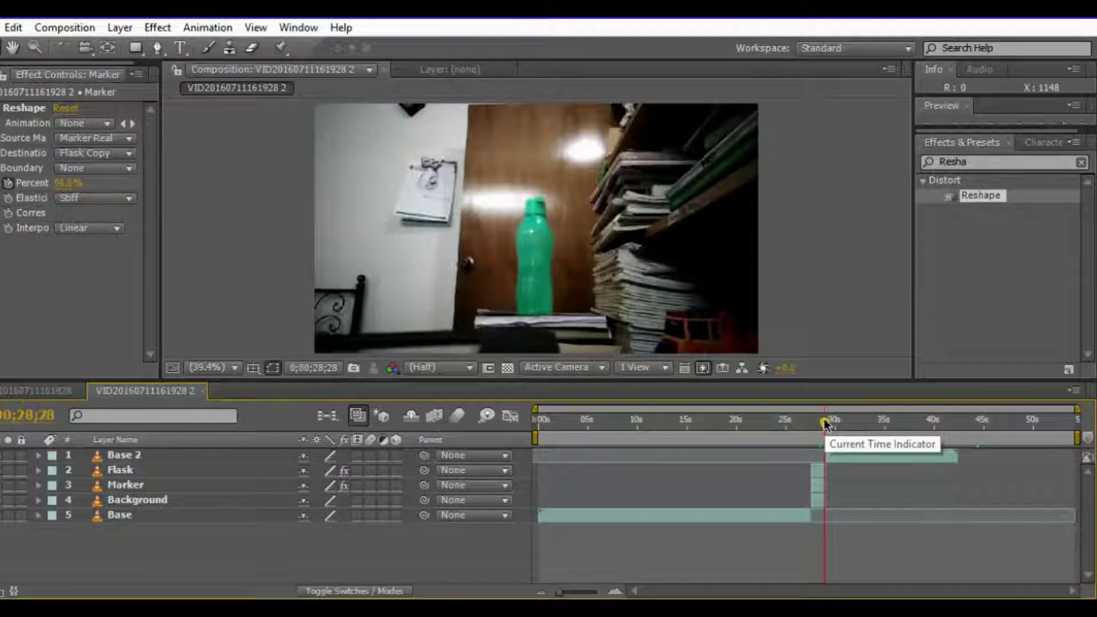